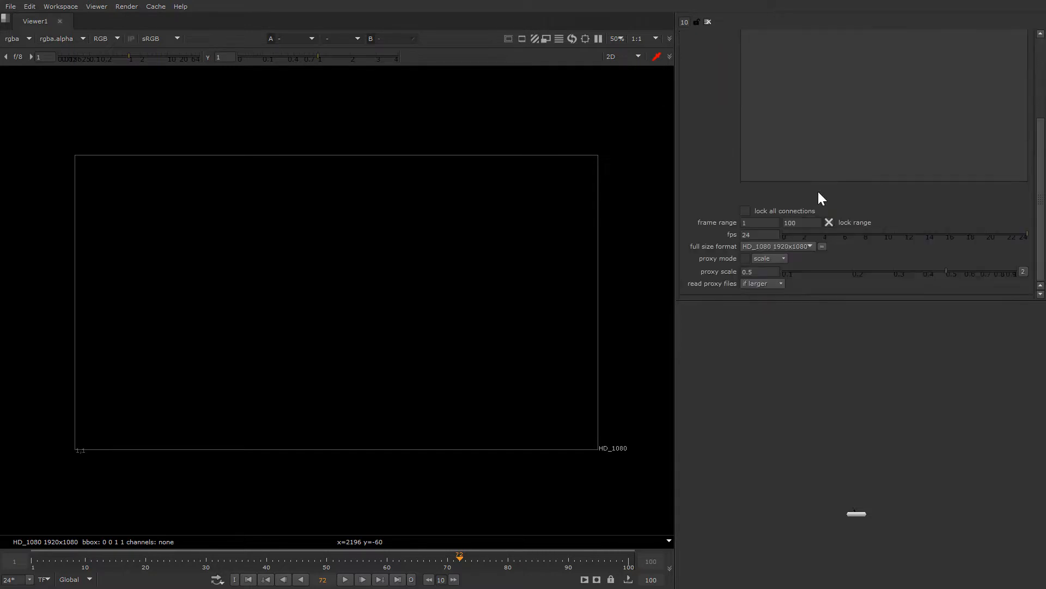
{"action": "left_click", "coordinate": [809, 247]}
{"action": "left_click", "coordinate": [983, 385]}
{"action": "left_click_drag", "start_coordinate": [157, 296], "coordinate": [391, 287]}
{"action": "mouse_move", "coordinate": [426, 255]}
{"action": "left_mouse_down"}
{"action": "mouse_move", "coordinate": [187, 251]}
{"action": "mouse_move", "coordinate": [141, 432]}
{"action": "left_mouse_up"}
{"action": "mouse_move", "coordinate": [341, 187]}
{"action": "left_mouse_down"}
{"action": "mouse_move", "coordinate": [548, 270]}
{"action": "mouse_move", "coordinate": [436, 277]}
{"action": "left_mouse_up"}
{"action": "left_click_drag", "start_coordinate": [491, 300], "coordinate": [343, 428]}
{"action": "left_click_drag", "start_coordinate": [507, 193], "coordinate": [407, 240]}
- Add a Sphere node to the node graph
{"action": "key", "text": "Tab"}
{"action": "type", "text": "sphere"}
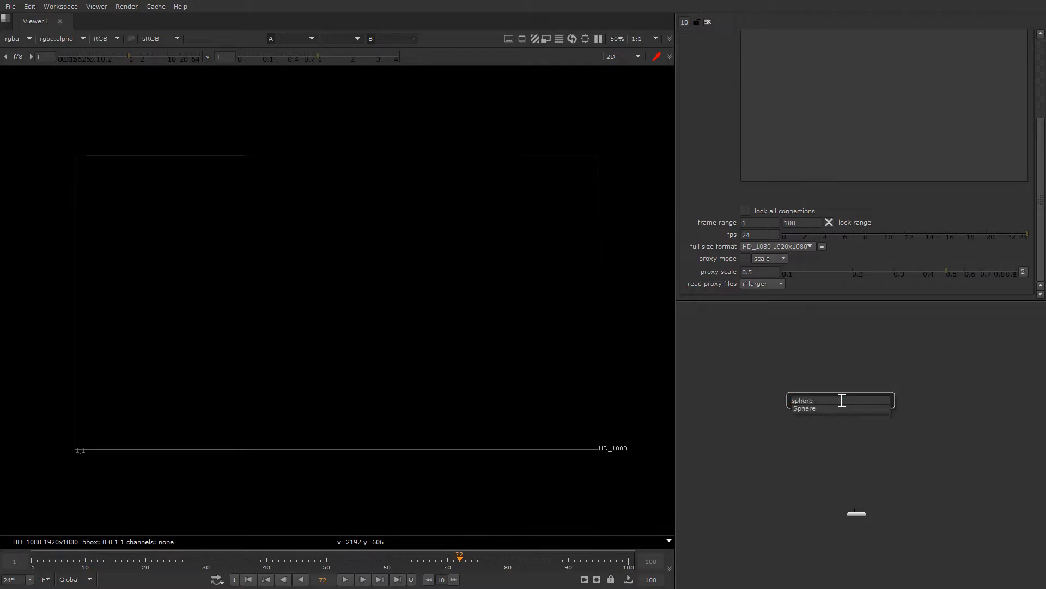
{"action": "key", "text": "Return"}
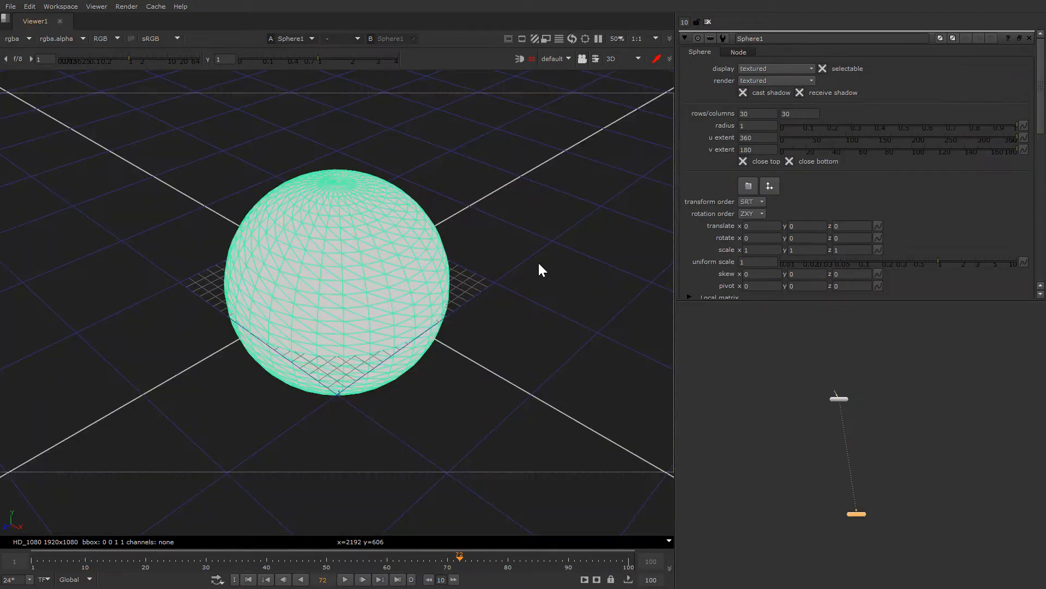
{"action": "left_click_drag", "start_coordinate": [549, 273], "coordinate": [515, 295]}
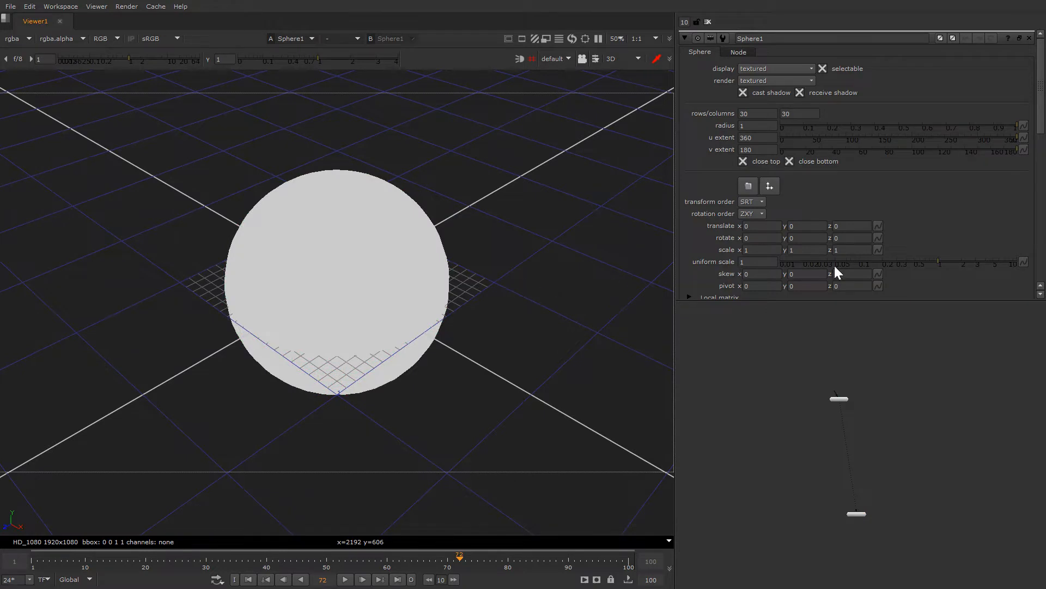
- Stretch the sphere along its Y axis to a scale of about 2.73 to form an elongated body
{"action": "scroll", "coordinate": [387, 237], "scroll_direction": "down", "scroll_amount": 2}
{"action": "left_click", "coordinate": [387, 237]}
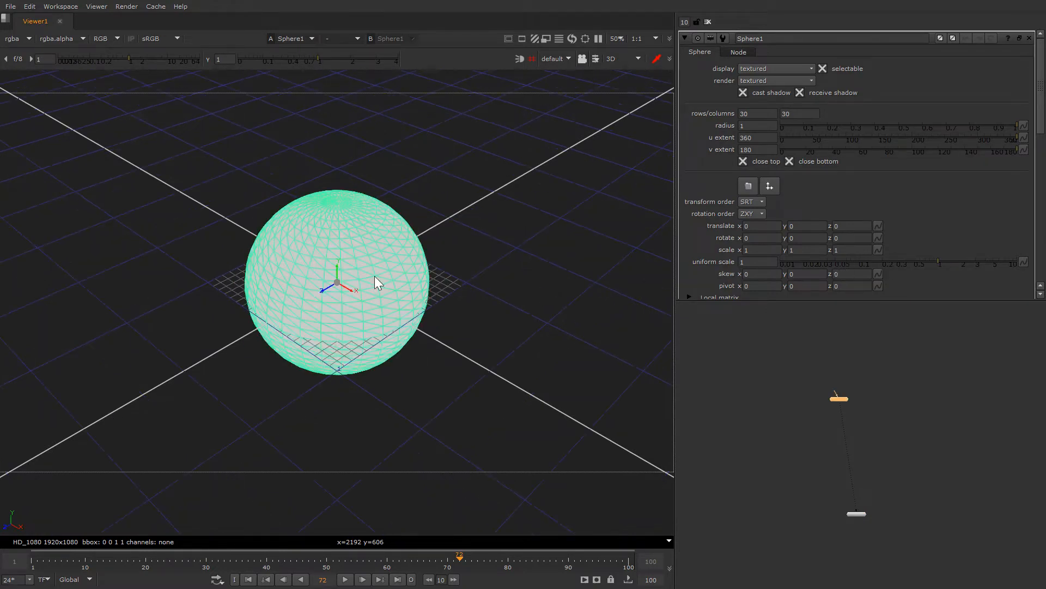
{"action": "key", "text": "ctrl+shift"}
{"action": "left_click_drag", "start_coordinate": [341, 261], "coordinate": [333, 221], "text": "ctrl+shift"}
{"action": "scroll", "coordinate": [449, 271], "scroll_direction": "down", "scroll_amount": 4}
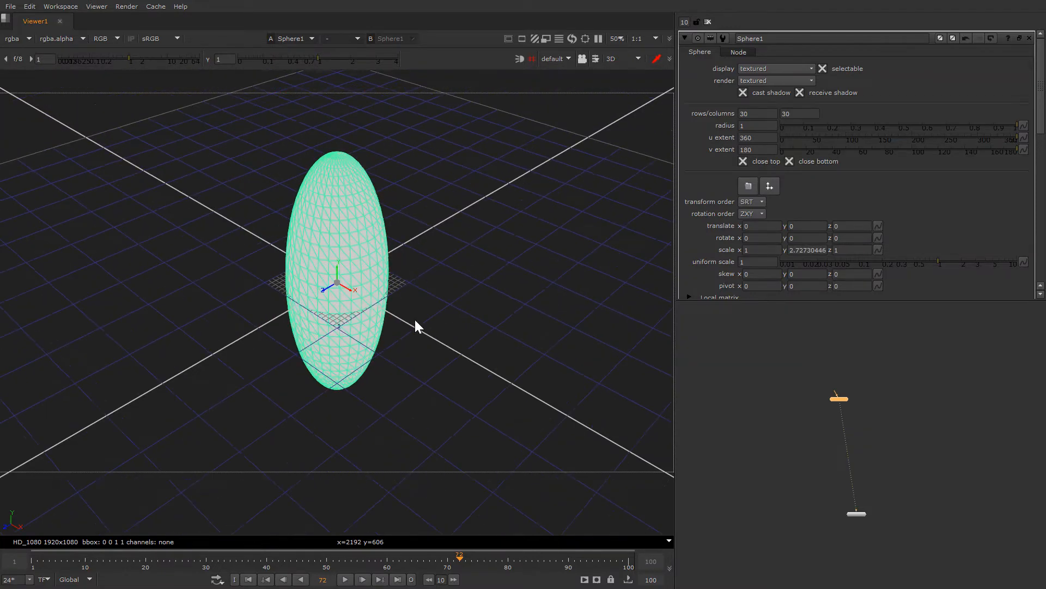
- Align the Sphere node vertically above the Viewer node in the node graph
{"action": "left_click_drag", "start_coordinate": [837, 399], "coordinate": [854, 400]}
{"action": "left_click", "coordinate": [931, 412]}
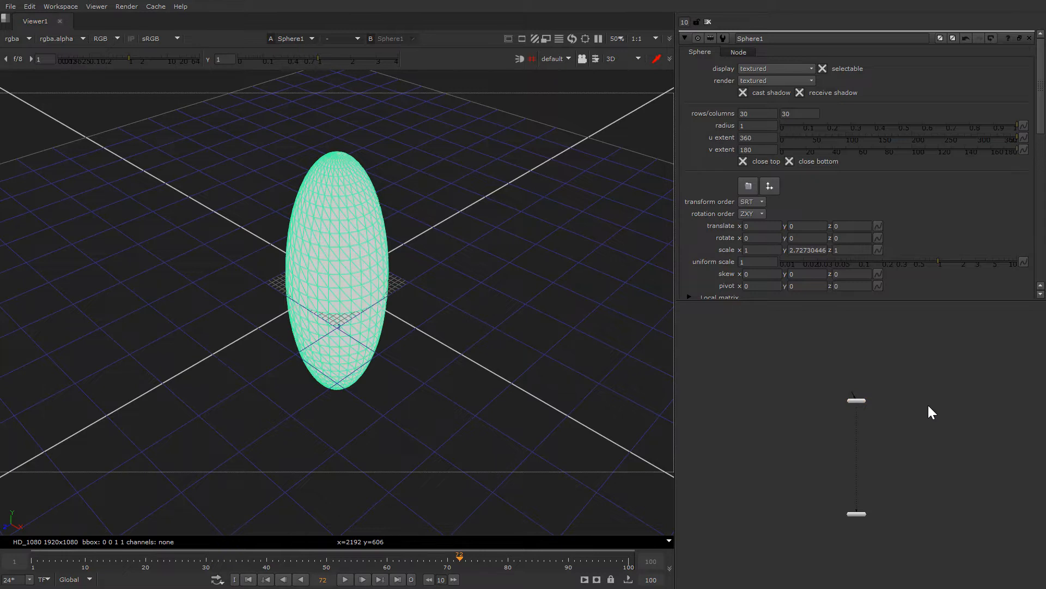
{"action": "scroll", "coordinate": [921, 414], "scroll_direction": "up", "scroll_amount": 3}
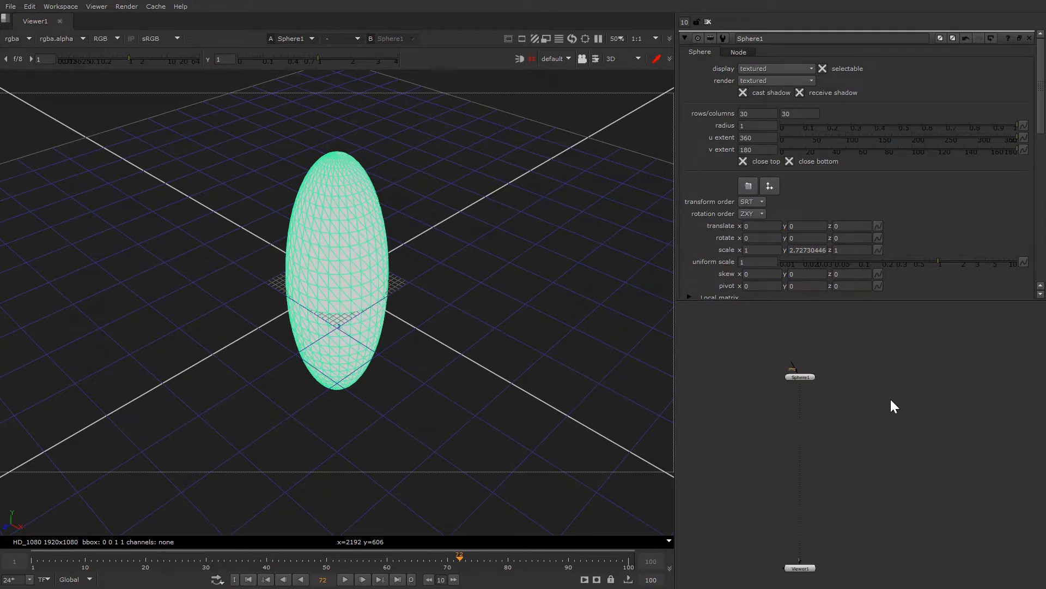
- Add a Card node and move the card along X to about 1.62, beside the sphere
{"action": "key", "text": "Tab"}
{"action": "type", "text": "card"}
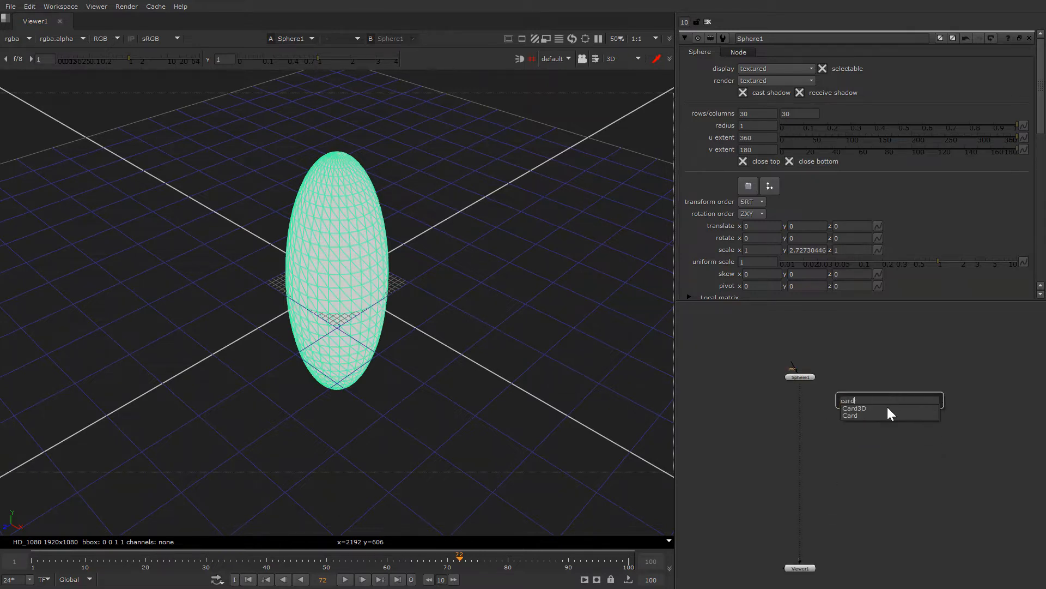
{"action": "left_click", "coordinate": [880, 413]}
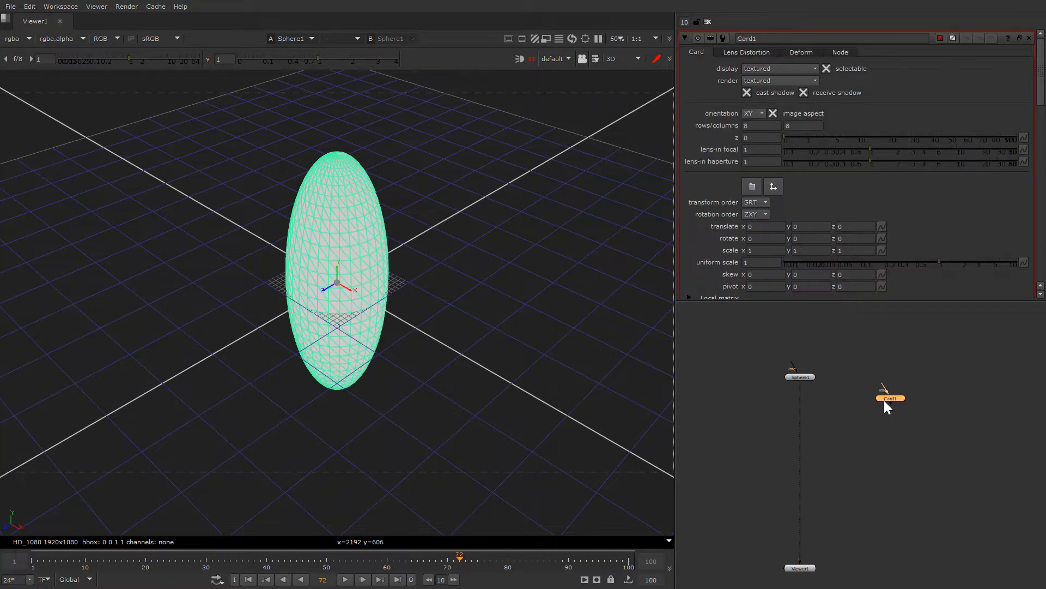
{"action": "left_click", "coordinate": [377, 289]}
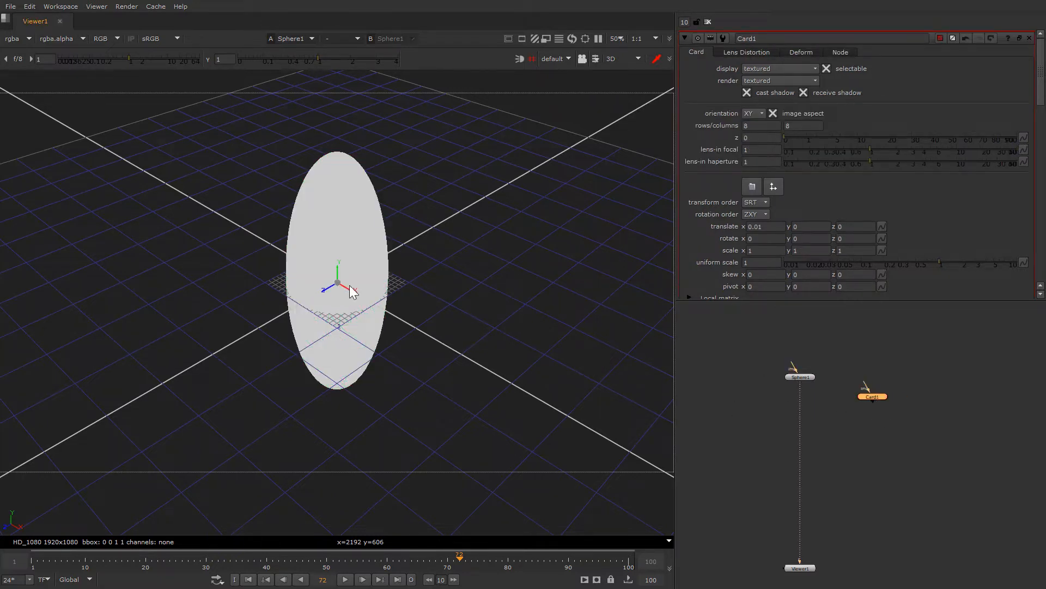
{"action": "left_click_drag", "start_coordinate": [346, 292], "coordinate": [430, 342]}
- Reduce the sphere's uniform scale to 0.72
{"action": "left_click_drag", "start_coordinate": [800, 376], "coordinate": [800, 371]}
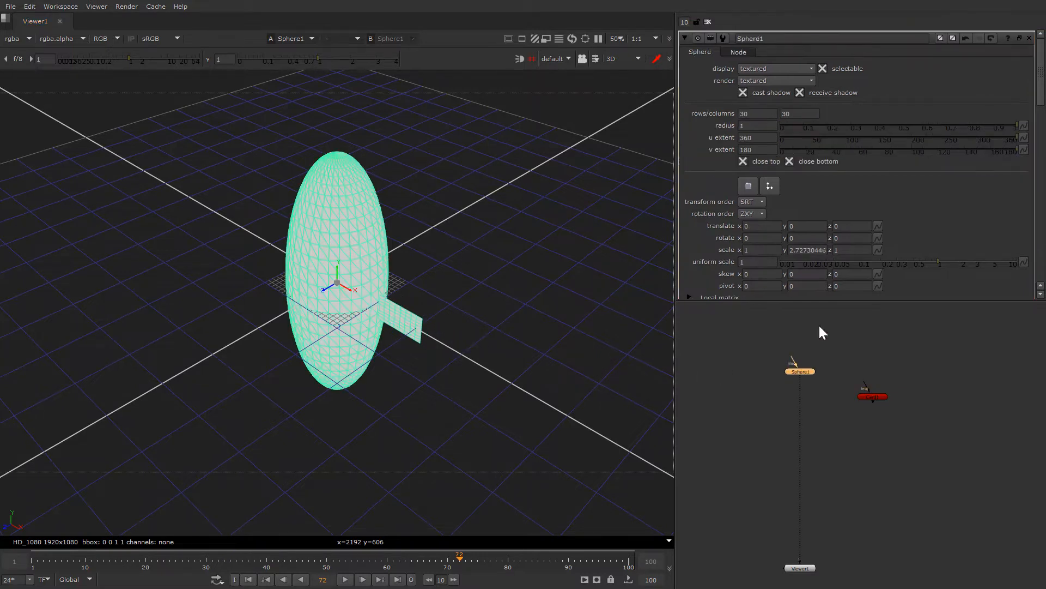
{"action": "left_click_drag", "start_coordinate": [878, 261], "coordinate": [926, 263]}
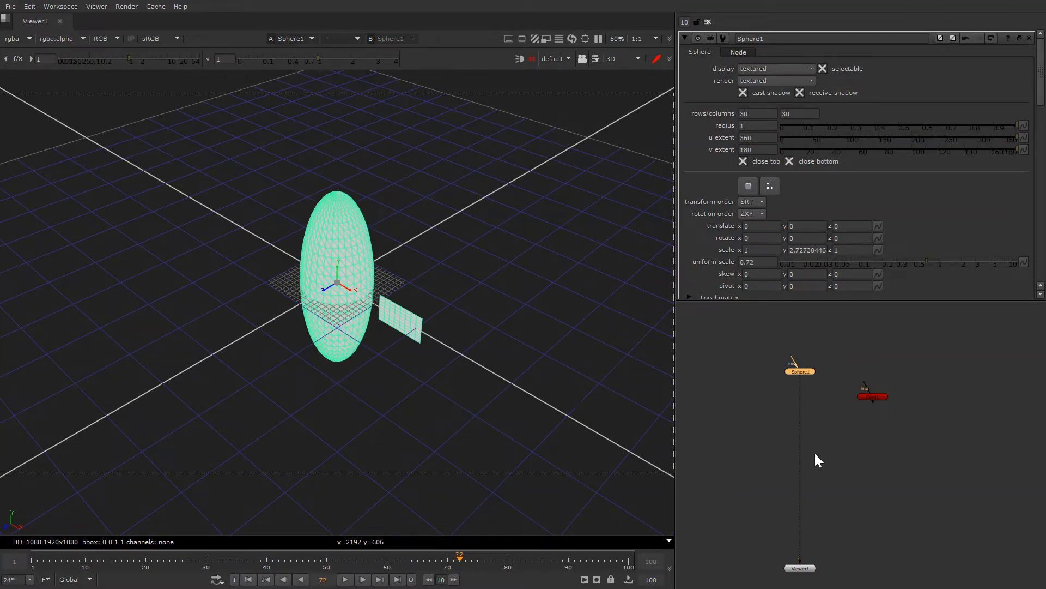
- Move the card's pivot to its inner edge at about -0.43 in X and place the card against the sphere at about 1.1
{"action": "left_click", "coordinate": [872, 397]}
{"action": "left_click_drag", "start_coordinate": [383, 349], "coordinate": [359, 378]}
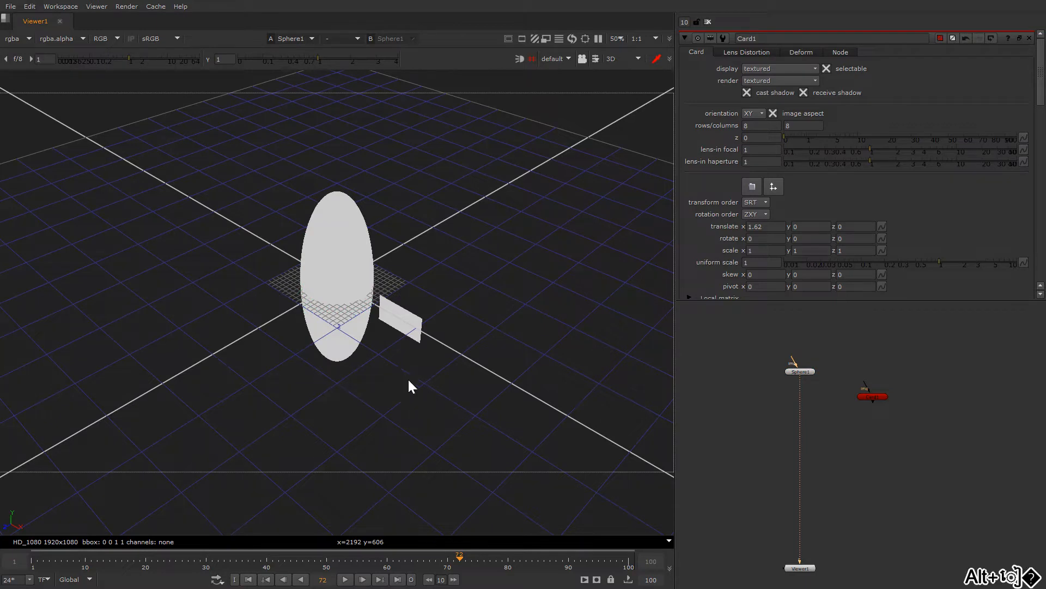
{"action": "left_click_drag", "start_coordinate": [340, 380], "coordinate": [451, 280], "text": "alt"}
{"action": "left_click", "coordinate": [428, 294]}
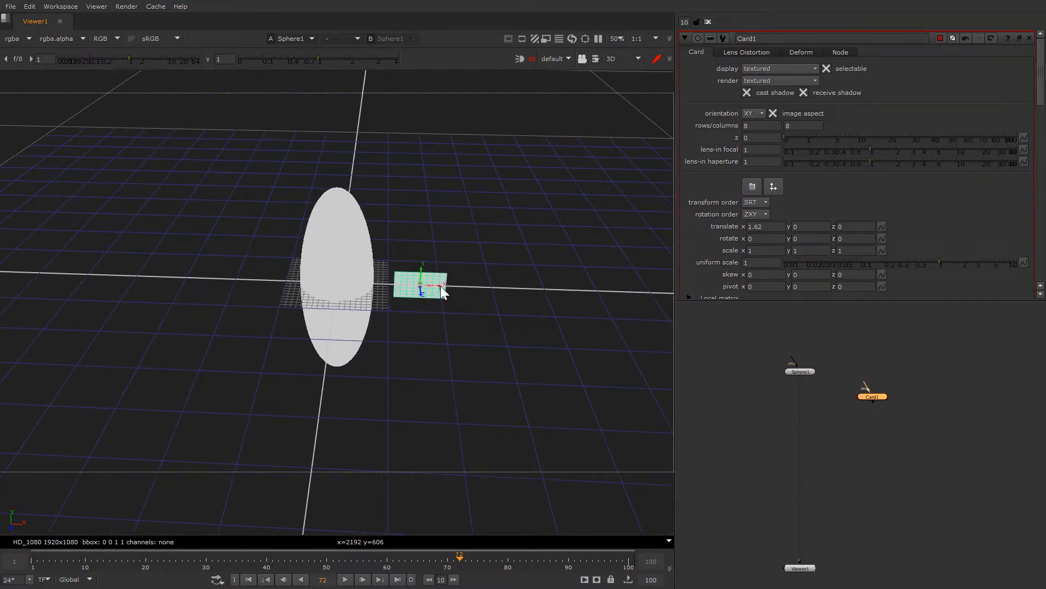
{"action": "left_click_drag", "start_coordinate": [440, 285], "coordinate": [380, 292], "text": "ctrl+alt"}
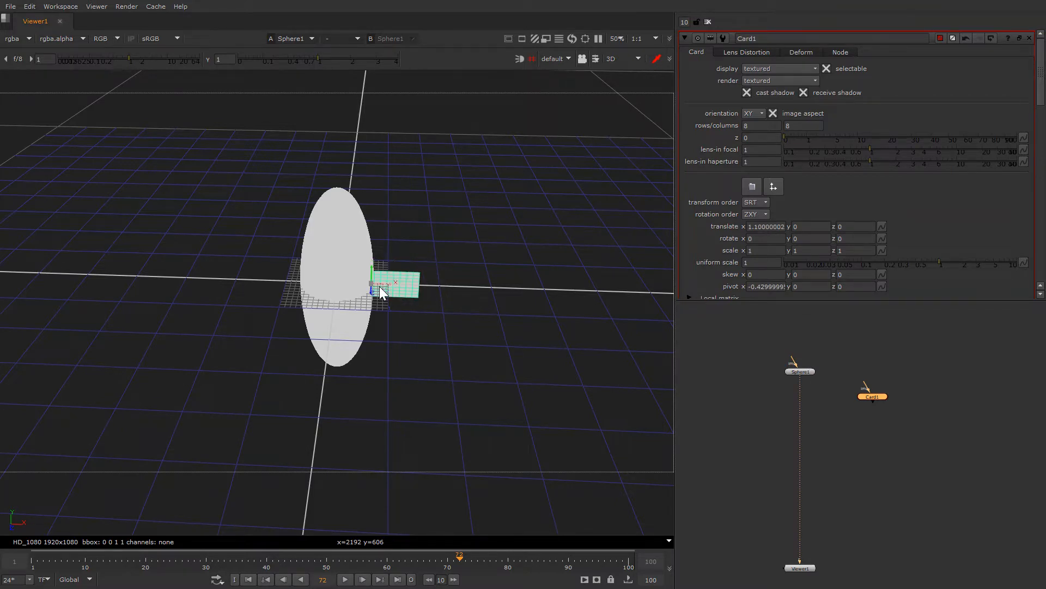
- Try rotating the card around its Y axis to test the offset pivot, and undo the rotation
{"action": "left_click", "coordinate": [808, 238]}
{"action": "type", "text": "-0.2"}
{"action": "key", "text": "Up"}
{"action": "key", "text": "Up"}
{"action": "key", "text": "Up"}
{"action": "left_click", "coordinate": [793, 239]}
{"action": "key", "text": "Up"}
{"action": "key", "text": "Up"}
{"action": "key", "text": "Up"}
{"action": "key", "text": "Up"}
{"action": "key", "text": "Up"}
{"action": "key", "text": "Up"}
{"action": "key", "text": "Up"}
{"action": "key", "text": "Up"}
{"action": "key", "text": "Up"}
{"action": "key", "text": "Up"}
{"action": "key", "text": "Up"}
{"action": "key", "text": "Up"}
{"action": "key", "text": "Up"}
{"action": "key", "text": "Up"}
{"action": "key", "text": "Up"}
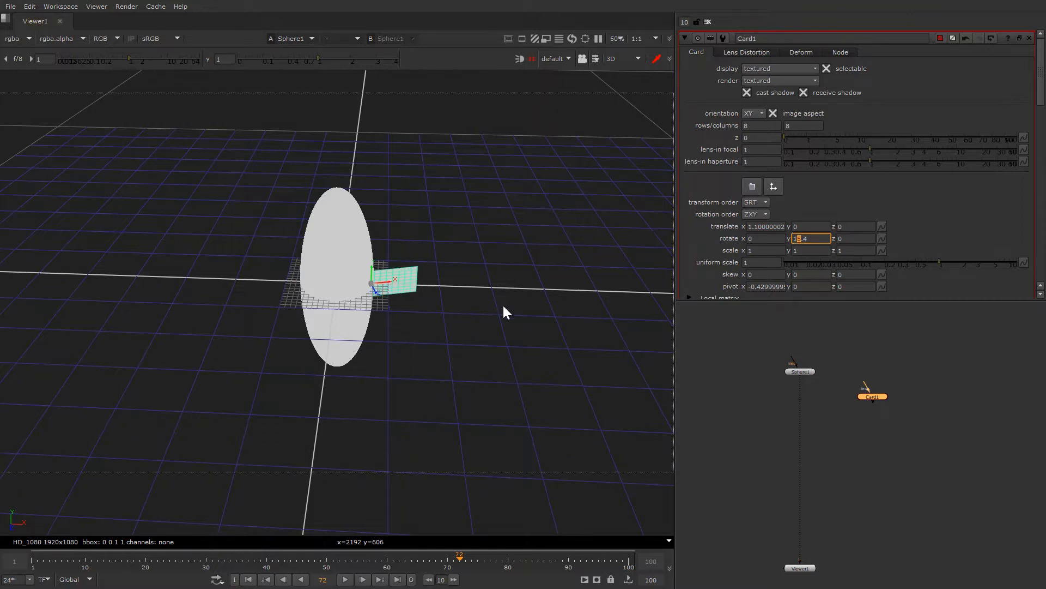
{"action": "key", "text": "ctrl+z"}
- Add a second Card node and move the card to about -1.34 in X, on the opposite side of the sphere
{"action": "left_click", "coordinate": [872, 396]}
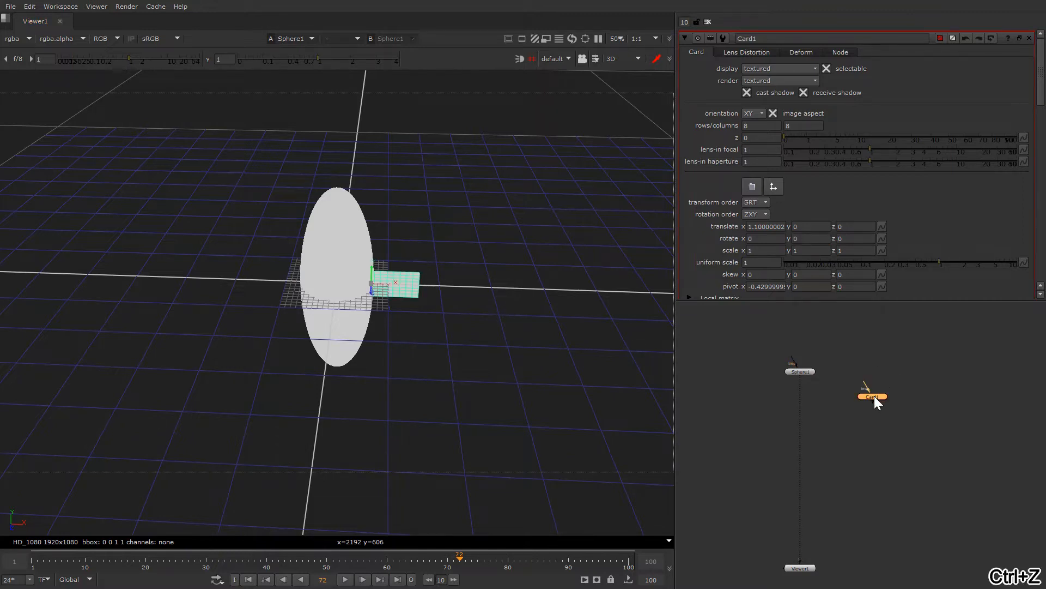
{"action": "key", "text": "Tab"}
{"action": "type", "text": "card"}
{"action": "key", "text": "Return"}
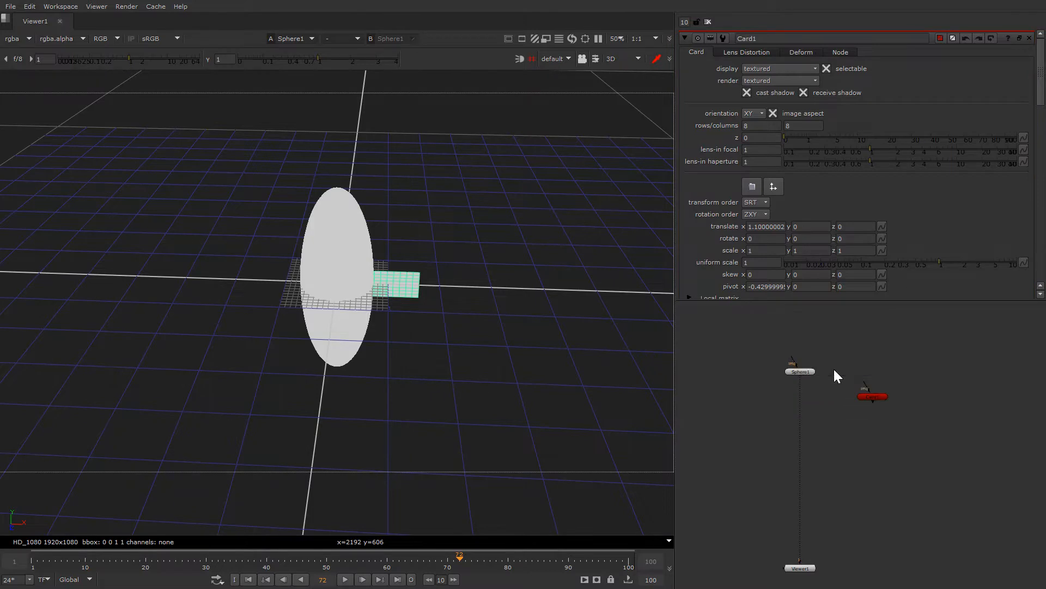
{"action": "left_click_drag", "start_coordinate": [354, 282], "coordinate": [284, 283]}
- Move the second card's pivot to its inner edge at 0.5 in X and place the card against the sphere at about -1.14
{"action": "key", "text": "ctrl"}
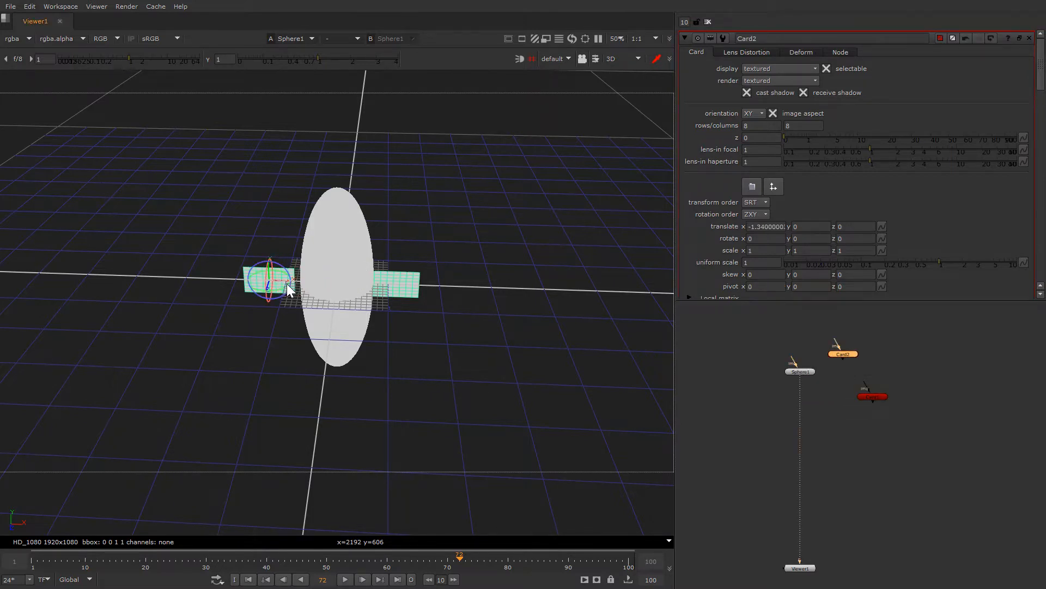
{"action": "left_click", "coordinate": [288, 289]}
{"action": "key", "text": "ctrl"}
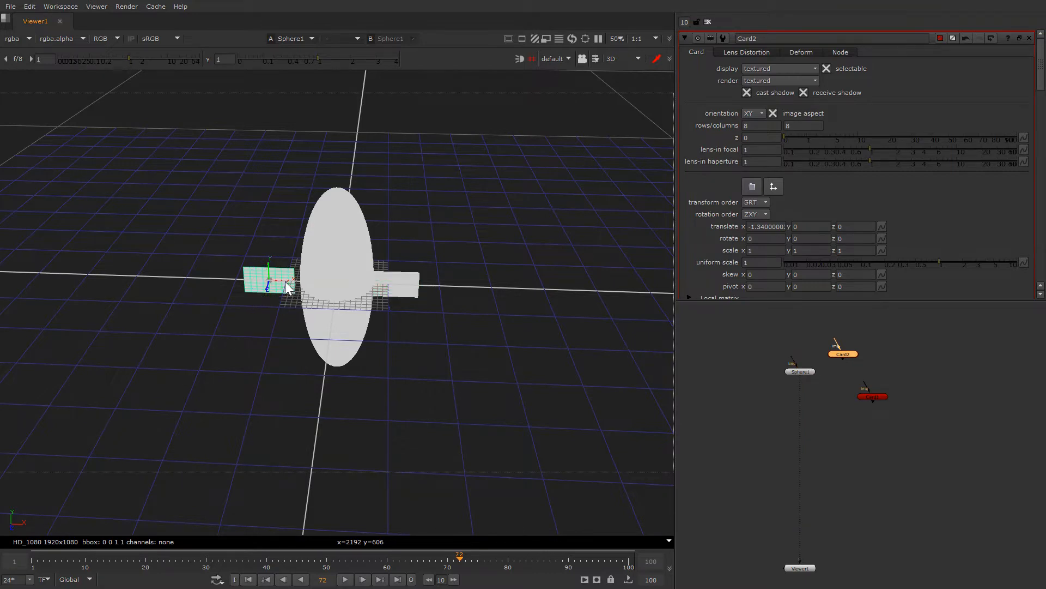
{"action": "left_click_drag", "start_coordinate": [288, 288], "coordinate": [319, 290], "text": "ctrl+alt"}
- Examine both cards and their pivots against the sides of the sphere
{"action": "scroll", "coordinate": [384, 362], "scroll_direction": "up", "scroll_amount": 5}
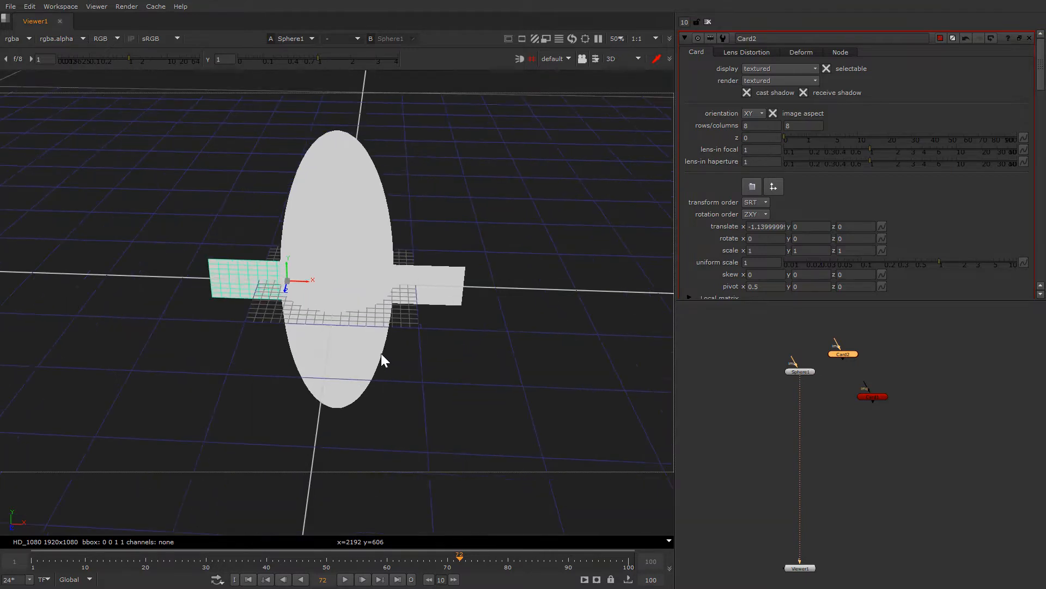
{"action": "mouse_move", "coordinate": [405, 402]}
{"action": "left_mouse_down", "text": "ctrl"}
{"action": "mouse_move", "coordinate": [263, 445]}
{"action": "mouse_move", "coordinate": [363, 468]}
{"action": "mouse_move", "coordinate": [398, 391]}
{"action": "left_mouse_up", "text": "ctrl"}
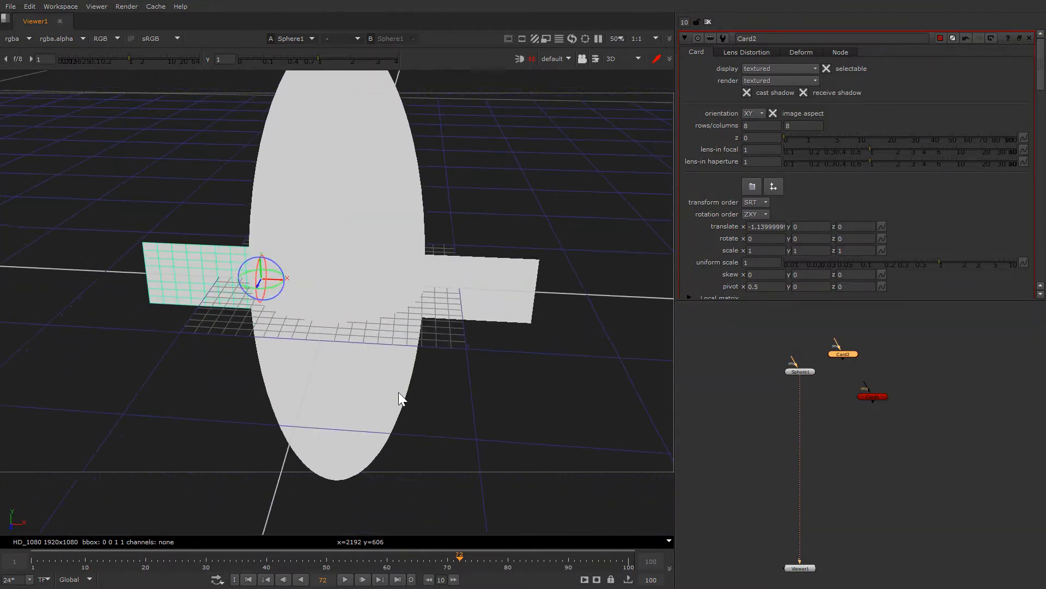
{"action": "left_click", "coordinate": [399, 390]}
{"action": "scroll", "coordinate": [468, 359], "scroll_direction": "down", "scroll_amount": 3}
{"action": "left_click", "coordinate": [479, 302]}
{"action": "left_click", "coordinate": [228, 281], "text": "shift"}
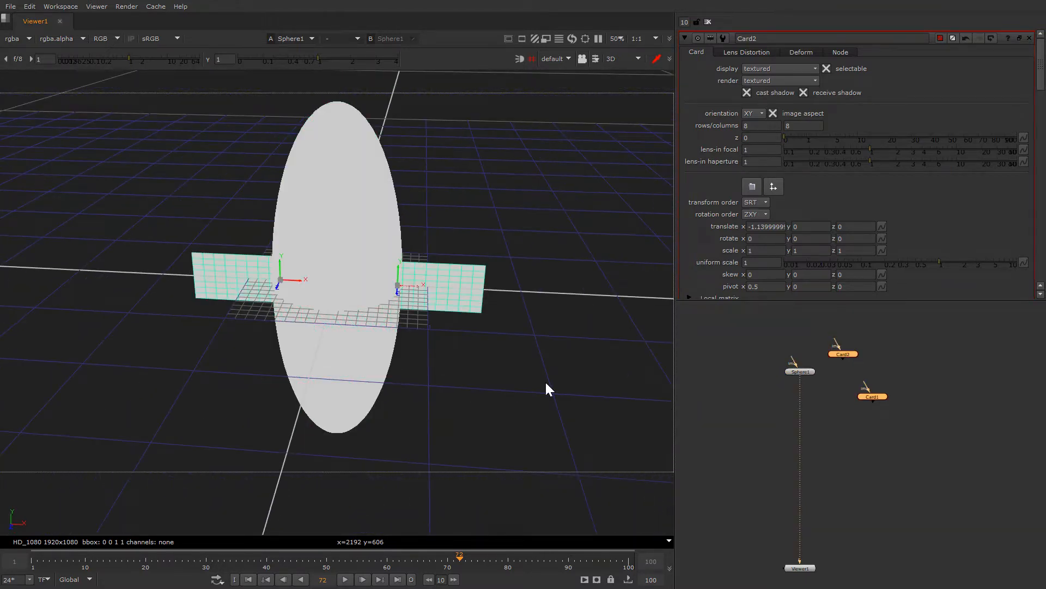
{"action": "left_click", "coordinate": [545, 380]}
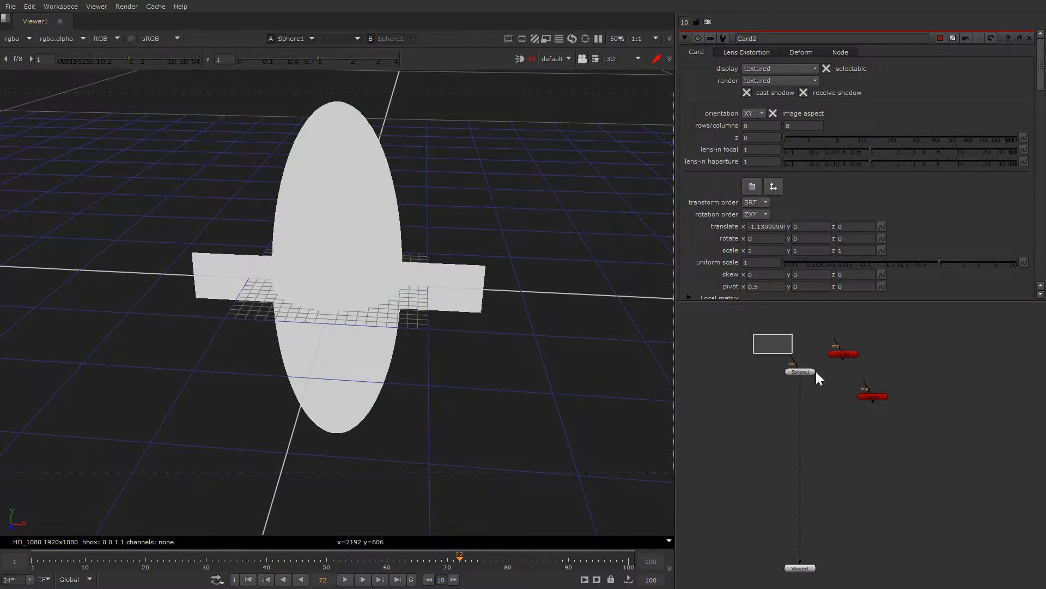
- Merge the sphere and both cards with a MergeGeo node placed below them
{"action": "left_click_drag", "start_coordinate": [816, 373], "coordinate": [933, 430]}
{"action": "key", "text": "Tab"}
{"action": "type", "text": "mer"}
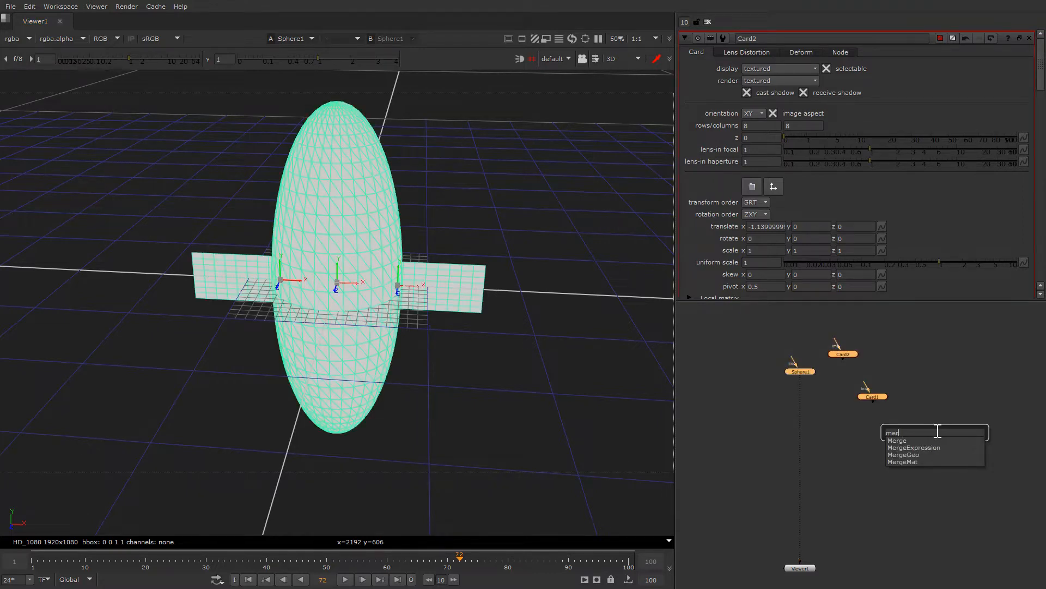
{"action": "left_click", "coordinate": [927, 454]}
{"action": "left_click_drag", "start_coordinate": [870, 408], "coordinate": [835, 434]}
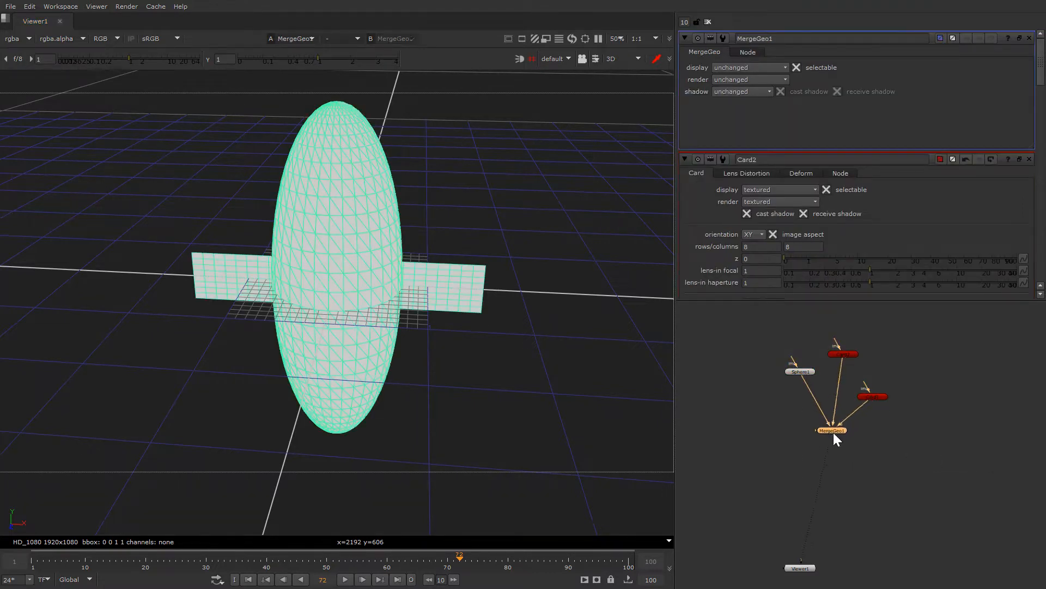
- Arrange the Sphere node directly above MergeGeo, with one Card node on either side of it
{"action": "left_click_drag", "start_coordinate": [848, 355], "coordinate": [748, 385]}
{"action": "left_click_drag", "start_coordinate": [872, 397], "coordinate": [923, 394]}
{"action": "left_click_drag", "start_coordinate": [805, 374], "coordinate": [831, 383]}
- Add a Constant node above the Sphere node
{"action": "left_click", "coordinate": [838, 315]}
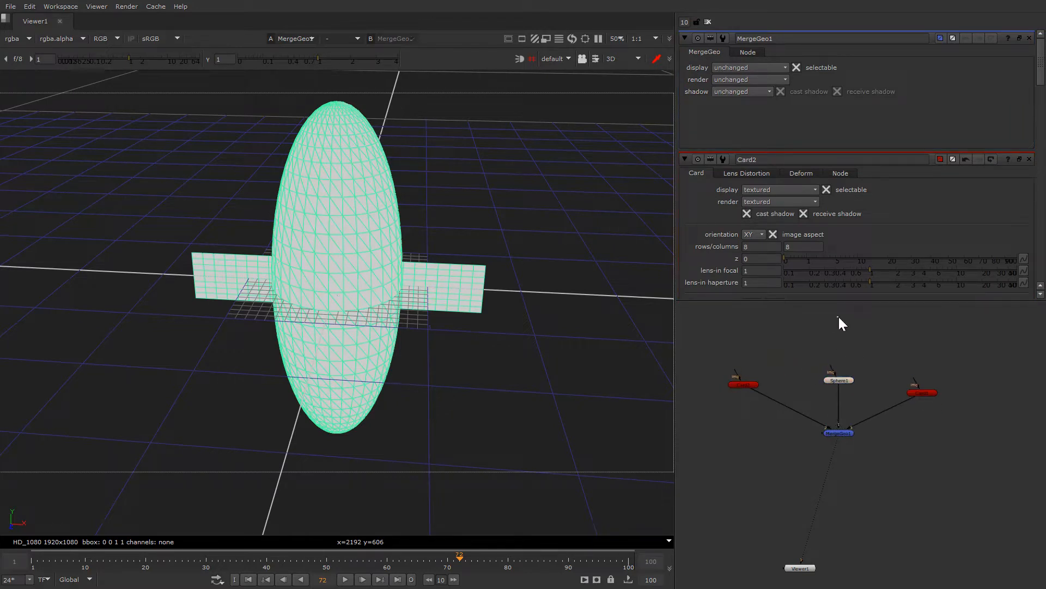
{"action": "key", "text": "Tab"}
{"action": "type", "text": "c"}
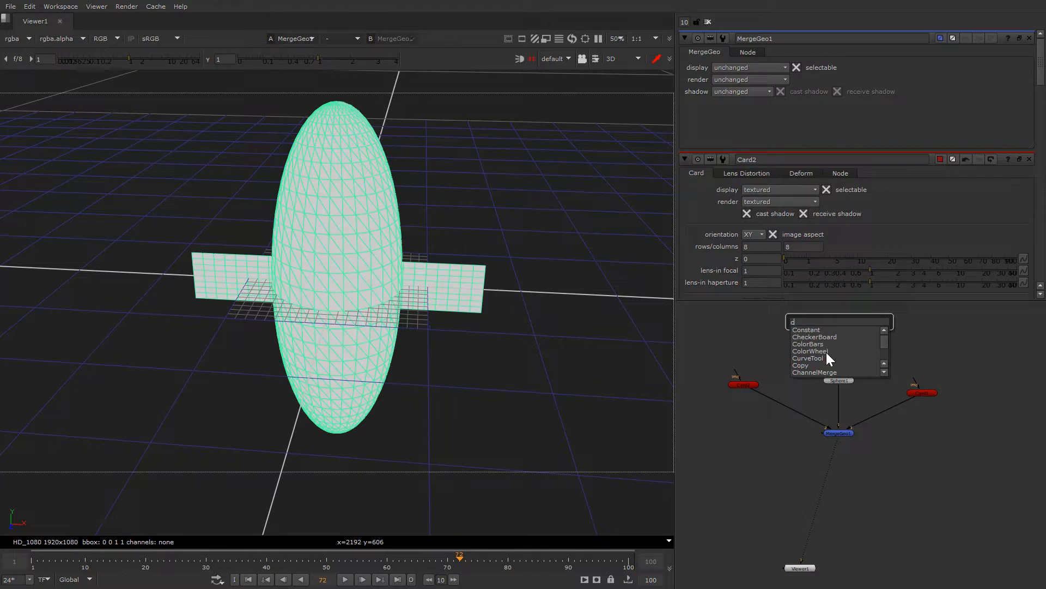
{"action": "type", "text": "on"}
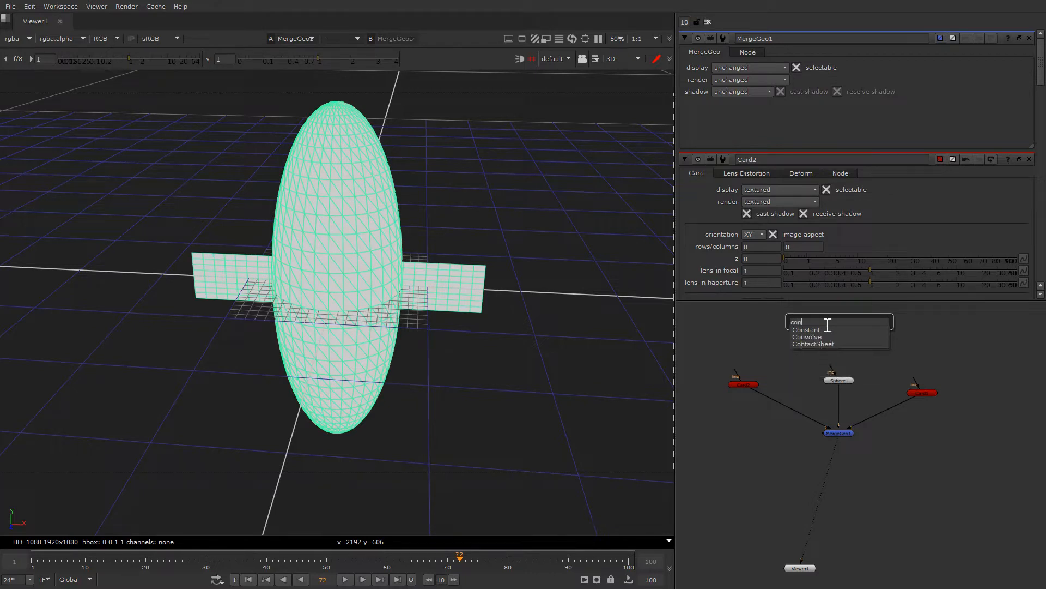
{"action": "double_click", "coordinate": [827, 324]}
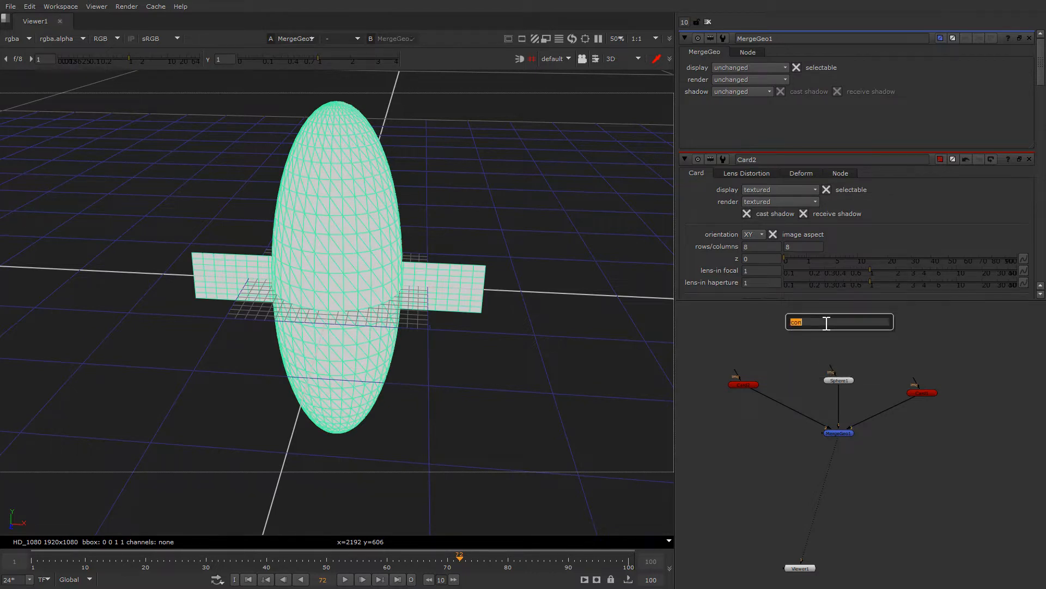
{"action": "left_click", "coordinate": [827, 323]}
{"action": "left_click", "coordinate": [826, 330]}
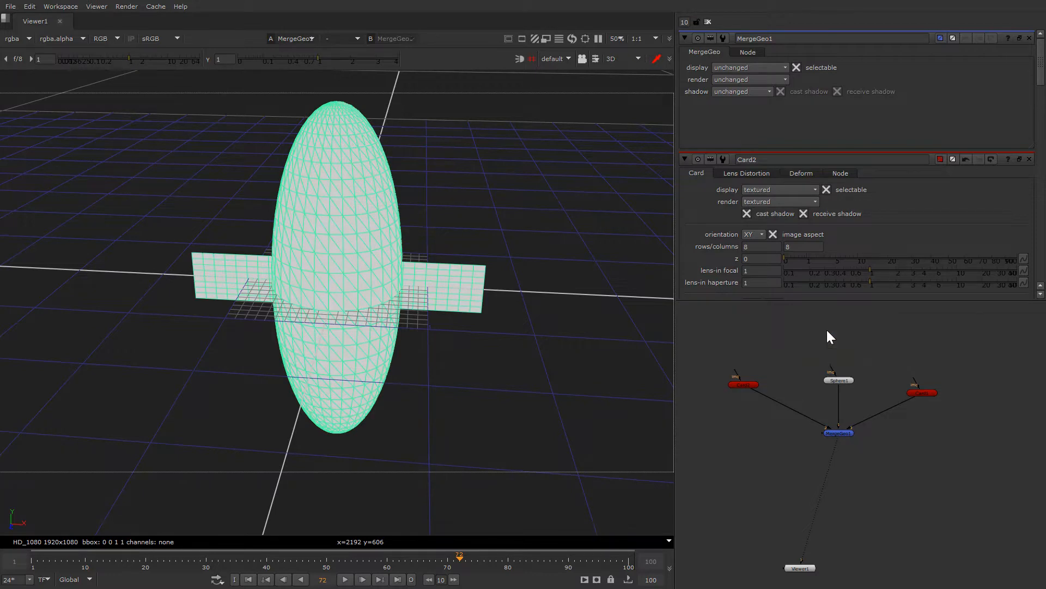
- Limit the number of open node property panels to 1
{"action": "double_click", "coordinate": [682, 22]}
{"action": "type", "text": "1"}
{"action": "key", "text": "Return"}
- Set the Constant node's color to 0.195
{"action": "left_click", "coordinate": [652, 82]}
{"action": "left_click_drag", "start_coordinate": [814, 81], "coordinate": [871, 86]}
- Try the Constant as the sphere's texture by connecting it to the sphere's image input, and disconnect it
{"action": "left_click", "coordinate": [813, 368]}
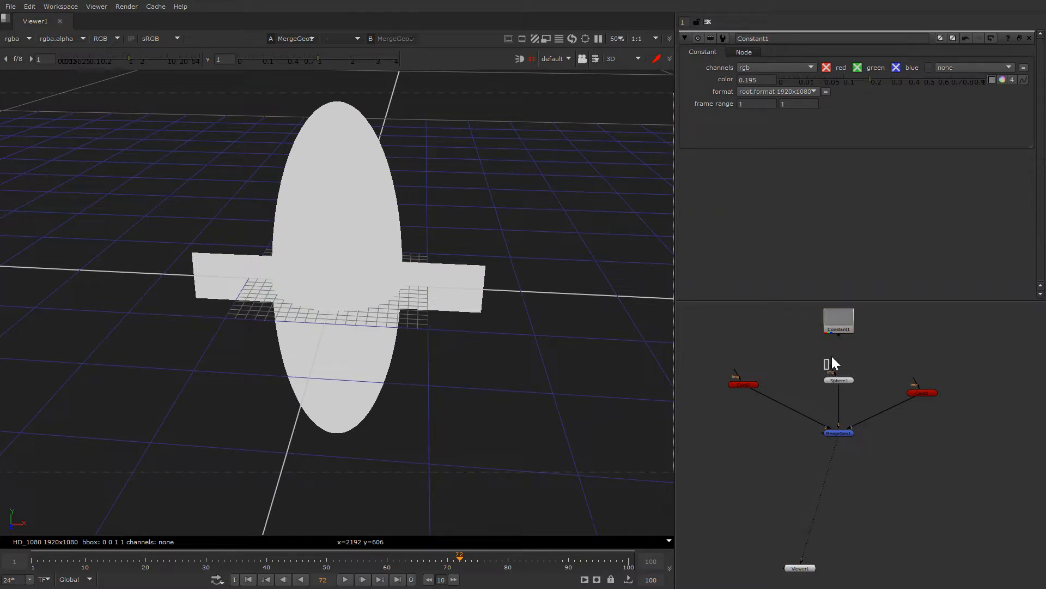
{"action": "left_click_drag", "start_coordinate": [834, 372], "coordinate": [838, 327]}
{"action": "left_click", "coordinate": [839, 433]}
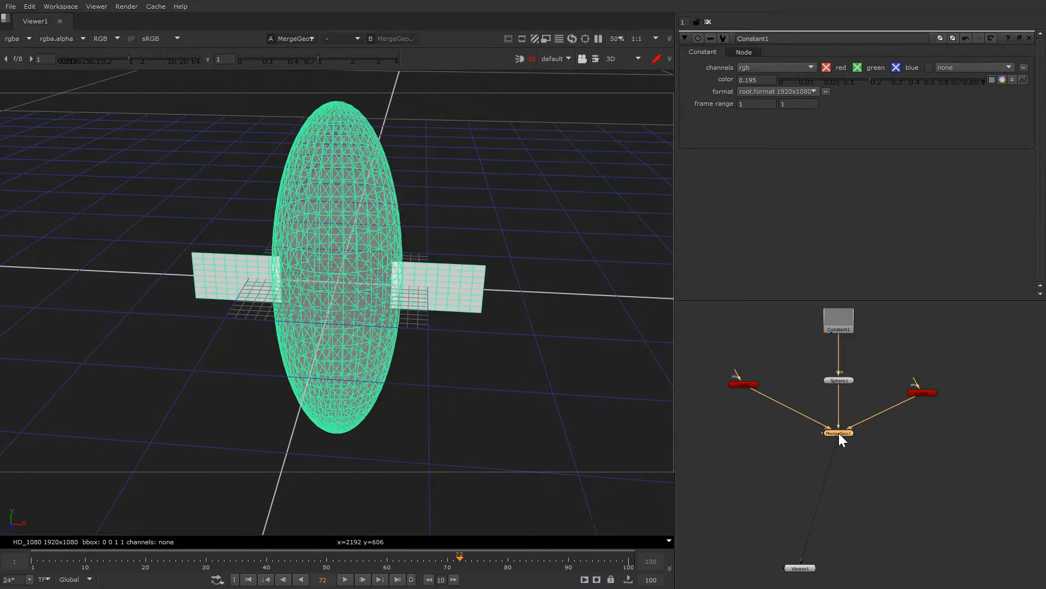
{"action": "left_click", "coordinate": [544, 171]}
{"action": "left_click_drag", "start_coordinate": [830, 342], "coordinate": [808, 364]}
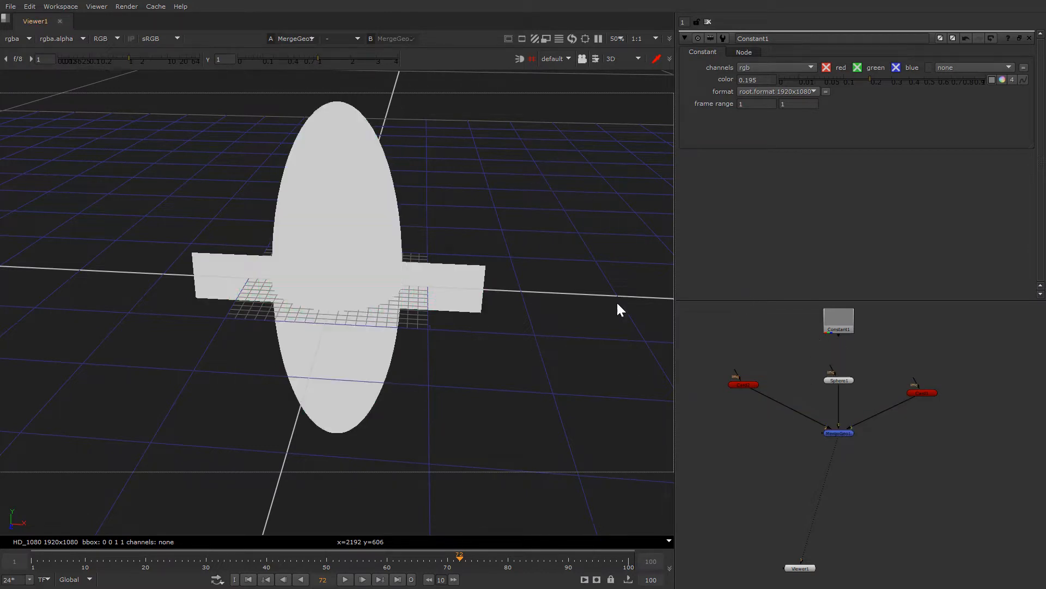
{"action": "middle_click_drag", "start_coordinate": [855, 438], "coordinate": [854, 402]}
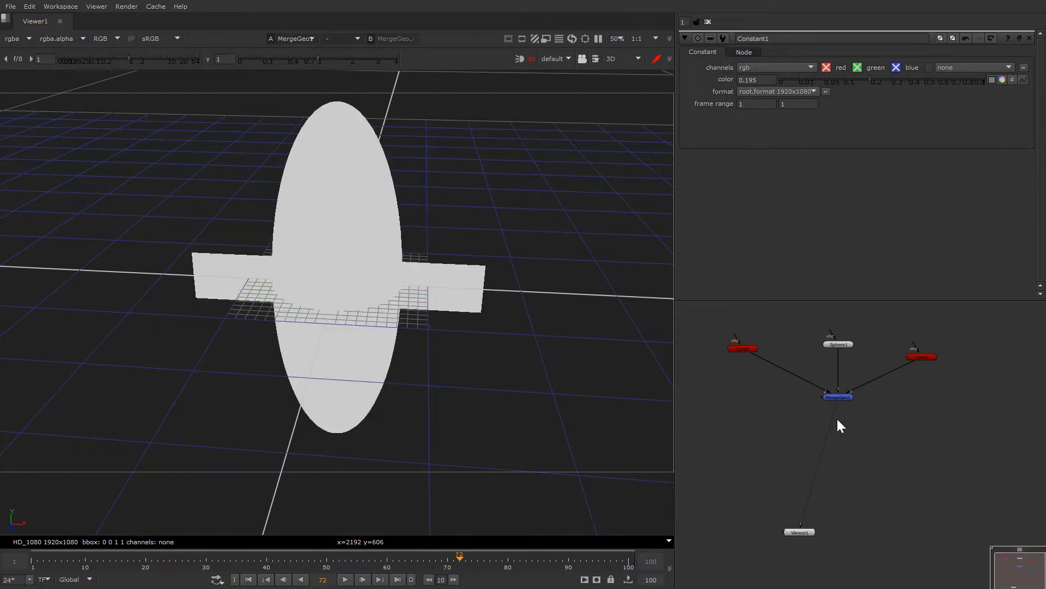
- Open the properties of Card1, the card connected on the sphere's right side
{"action": "middle_click_drag", "start_coordinate": [857, 448], "coordinate": [837, 437]}
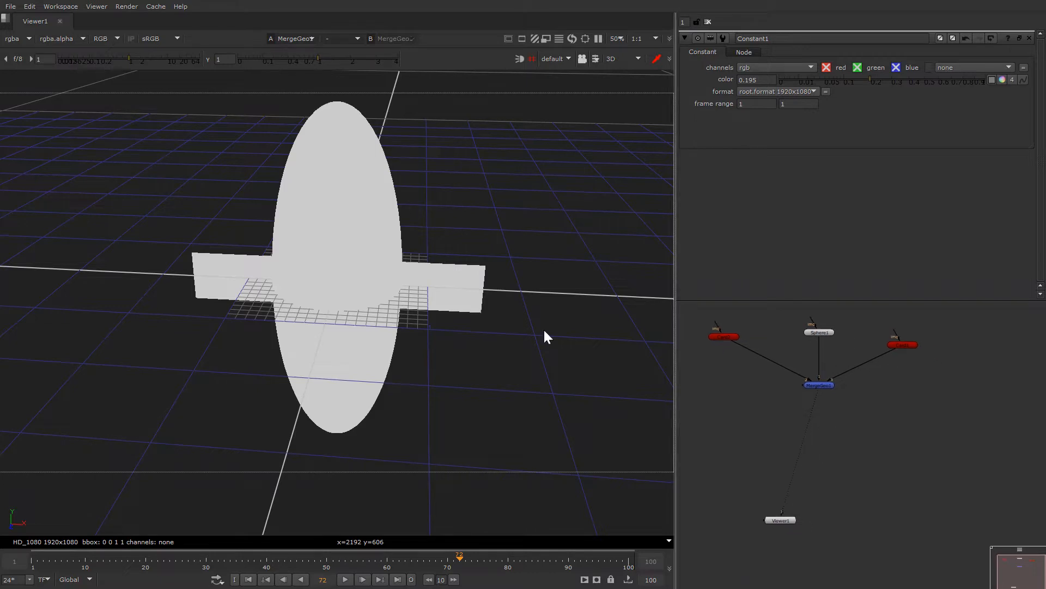
{"action": "left_click_drag", "start_coordinate": [441, 258], "coordinate": [391, 346]}
{"action": "left_click", "coordinate": [428, 325]}
{"action": "left_click", "coordinate": [482, 276]}
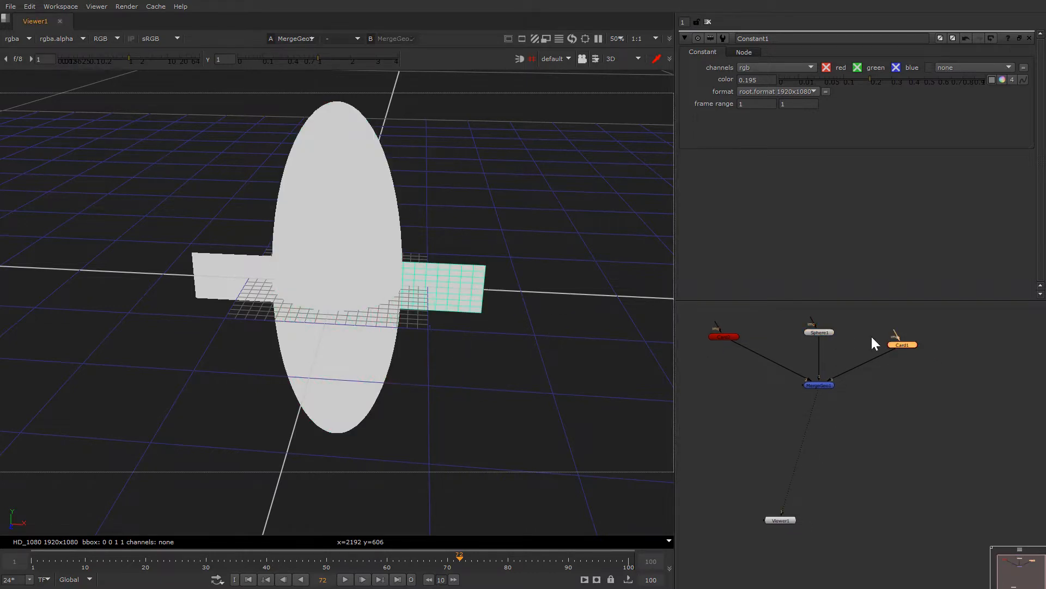
{"action": "double_click", "coordinate": [914, 346]}
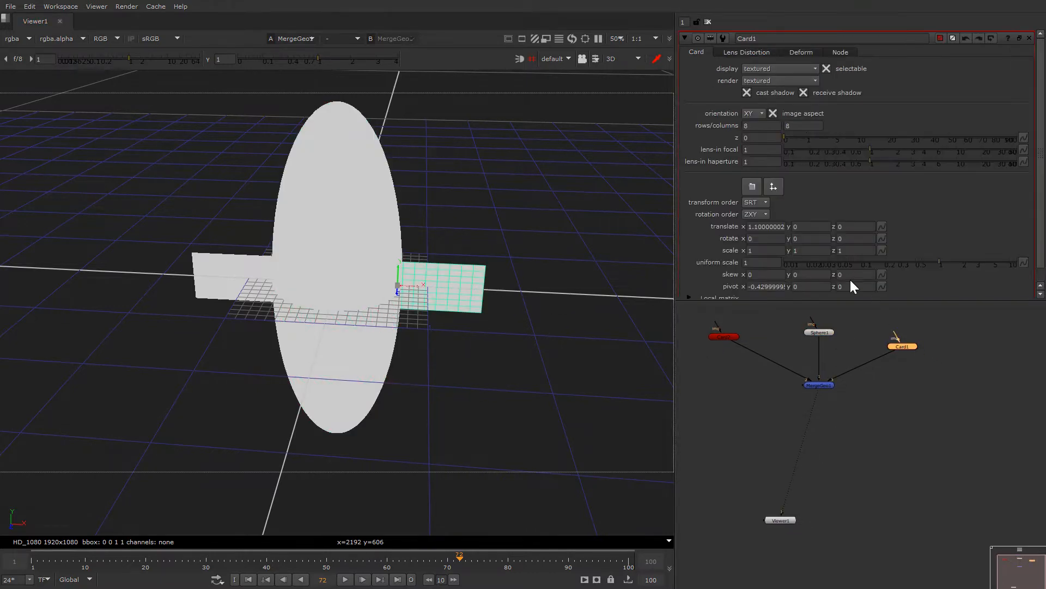
- Add the expression random(1,frame) to Card1's Y rotation
{"action": "right_click", "coordinate": [805, 236]}
{"action": "key", "text": "Escape"}
{"action": "left_click_drag", "start_coordinate": [129, 558], "coordinate": [348, 568]}
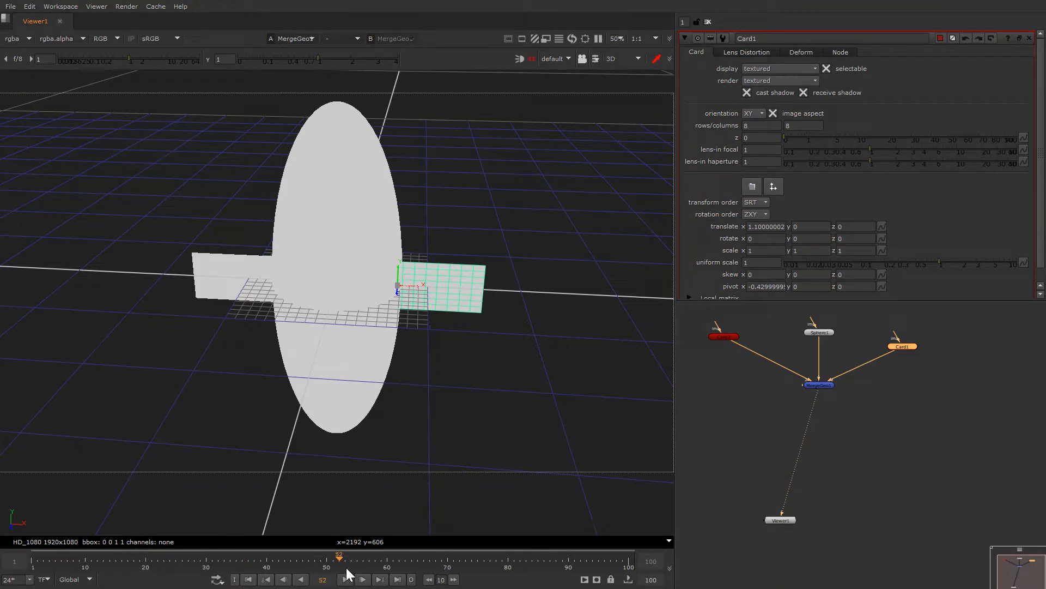
{"action": "right_click", "coordinate": [804, 239]}
{"action": "left_click", "coordinate": [826, 299]}
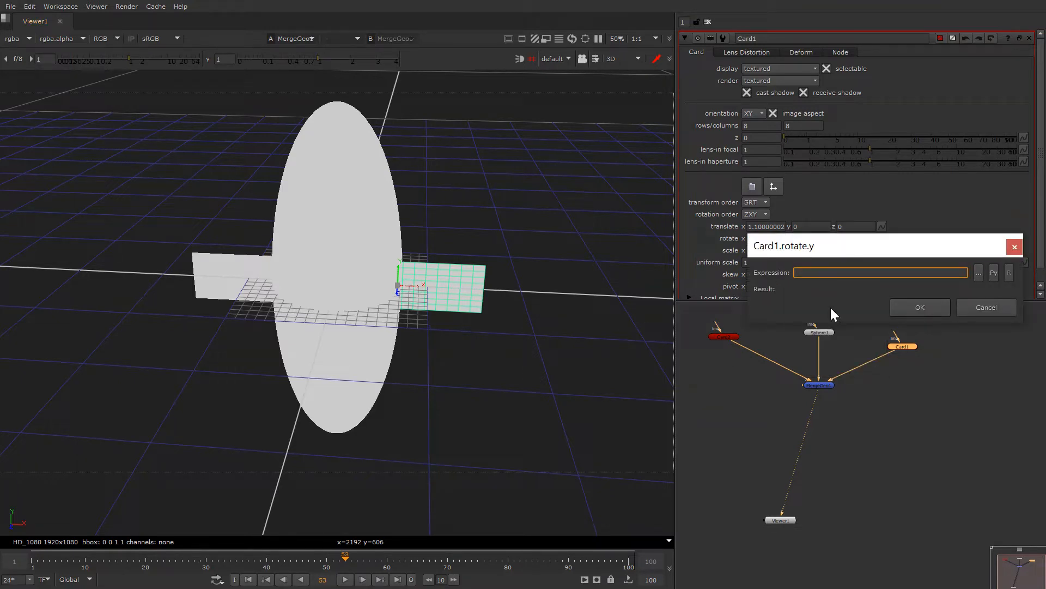
{"action": "type", "text": "ramdom"}
{"action": "type", "text": "()"}
{"action": "type", "text": "1,rab"}
{"action": "key", "text": "BackSpace"}
{"action": "key", "text": "BackSpace"}
{"action": "type", "text": "frame"}
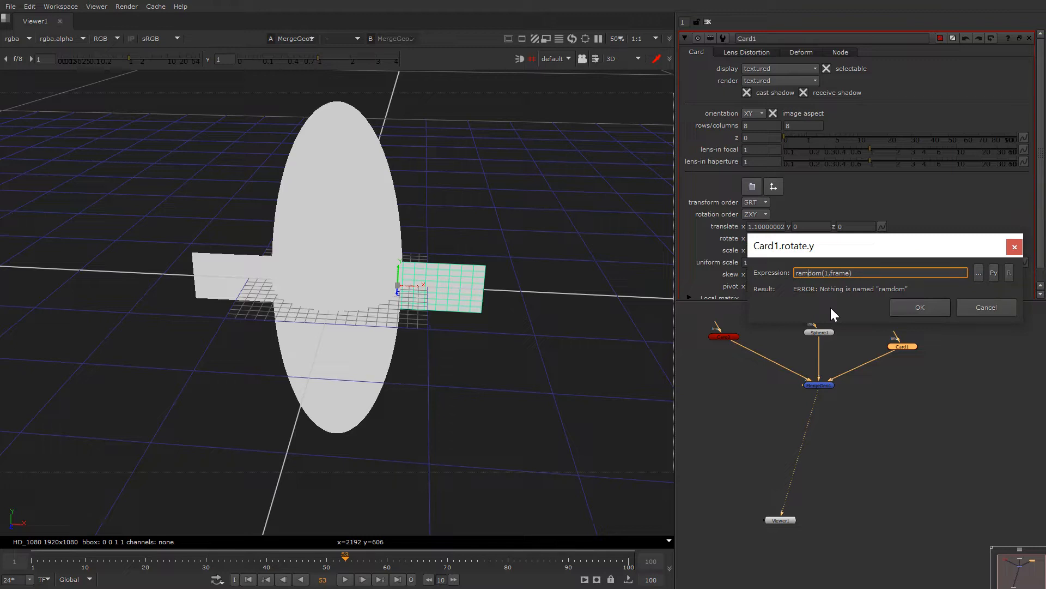
{"action": "key", "text": "BackSpace"}
{"action": "type", "text": "n"}
{"action": "key", "text": "Return"}
{"action": "left_click", "coordinate": [832, 309]}
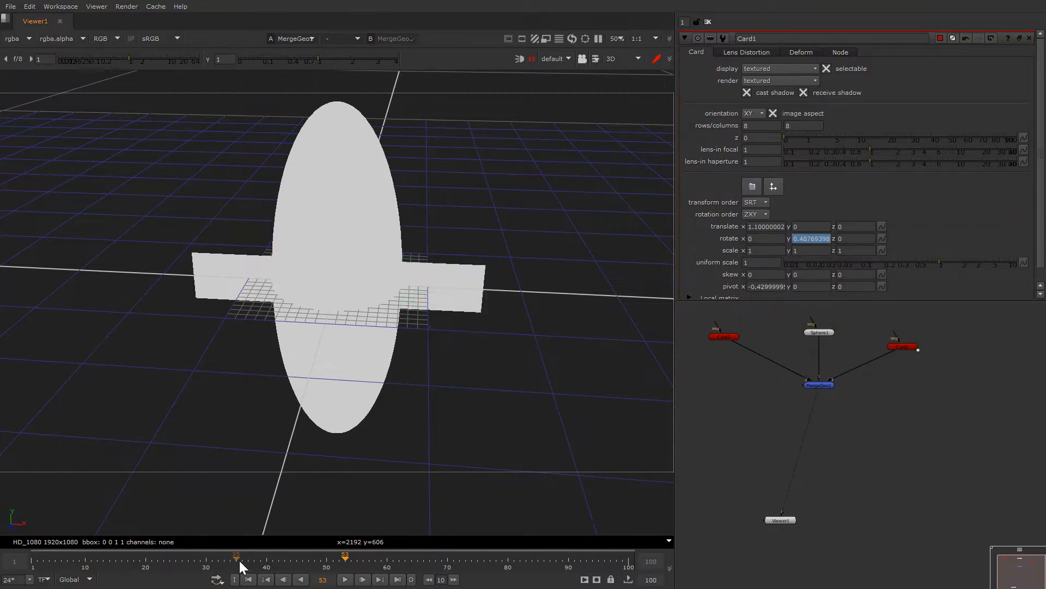
- Scrub through the timeline and inspect Card1's movement up close in the 3D view
{"action": "left_click_drag", "start_coordinate": [240, 560], "coordinate": [647, 582]}
{"action": "left_click_drag", "start_coordinate": [606, 280], "coordinate": [532, 303]}
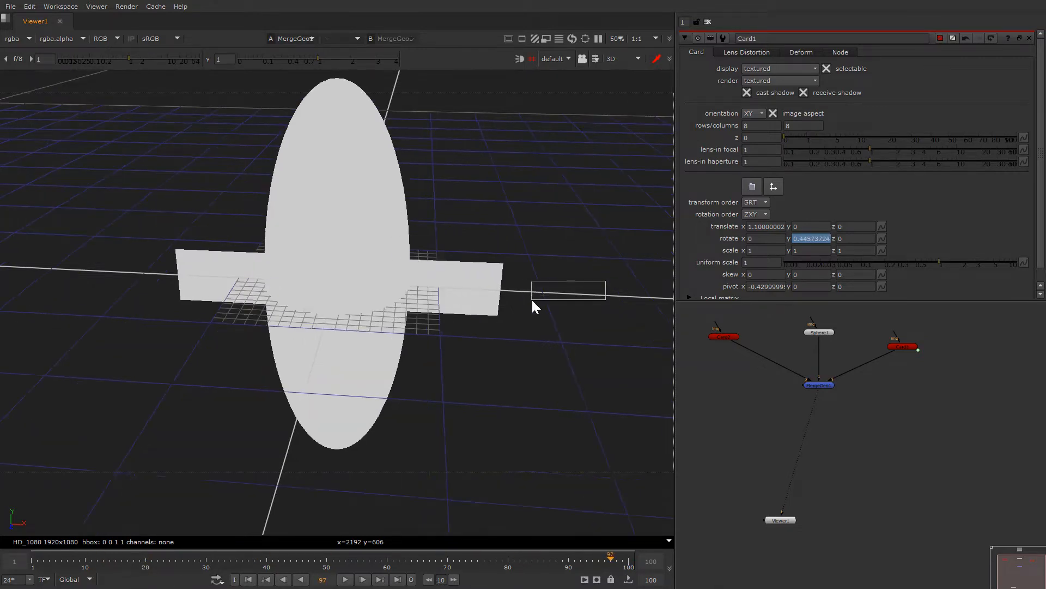
{"action": "scroll", "coordinate": [554, 307], "scroll_direction": "up", "scroll_amount": 6}
{"action": "left_click", "coordinate": [484, 411]}
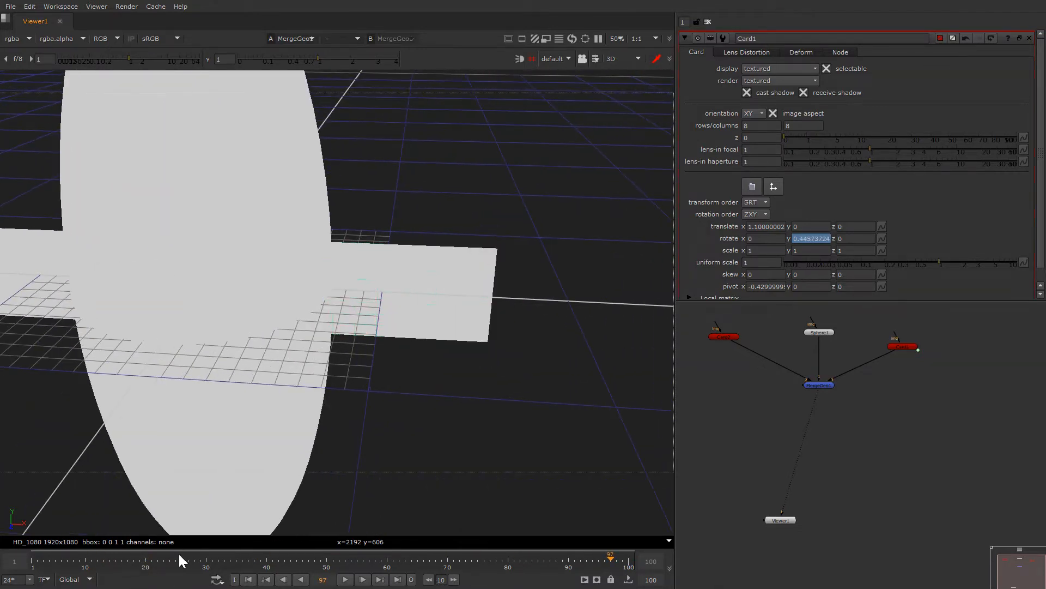
{"action": "left_click_drag", "start_coordinate": [180, 554], "coordinate": [84, 566]}
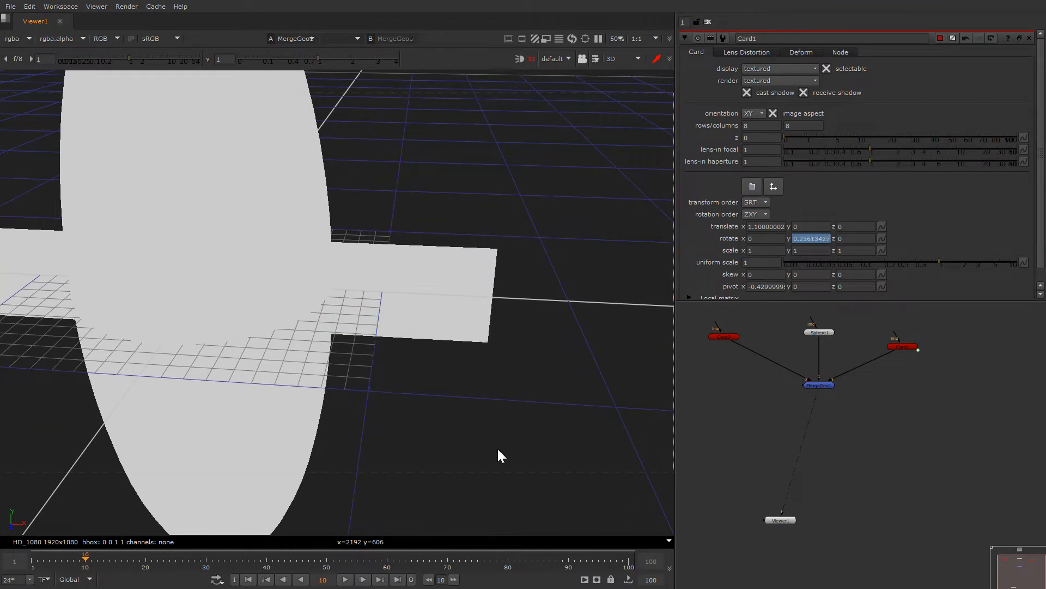
- Change Card1's Y rotation expression to random(1,frame)*30 and scrub the timeline to check the movement
{"action": "right_click", "coordinate": [823, 237]}
{"action": "left_click", "coordinate": [835, 305]}
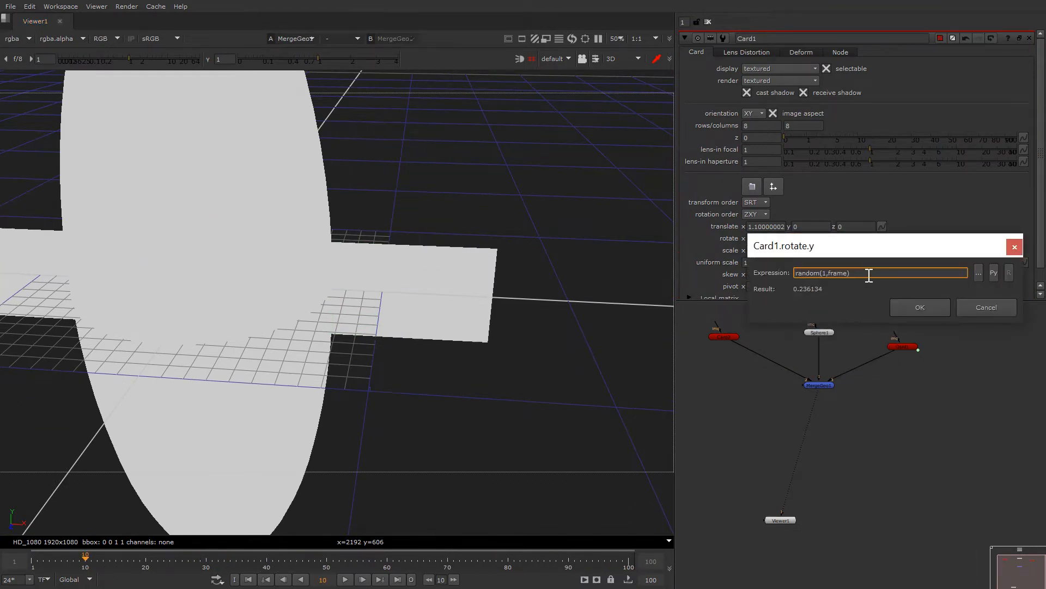
{"action": "type", "text": "*30"}
{"action": "key", "text": "Return"}
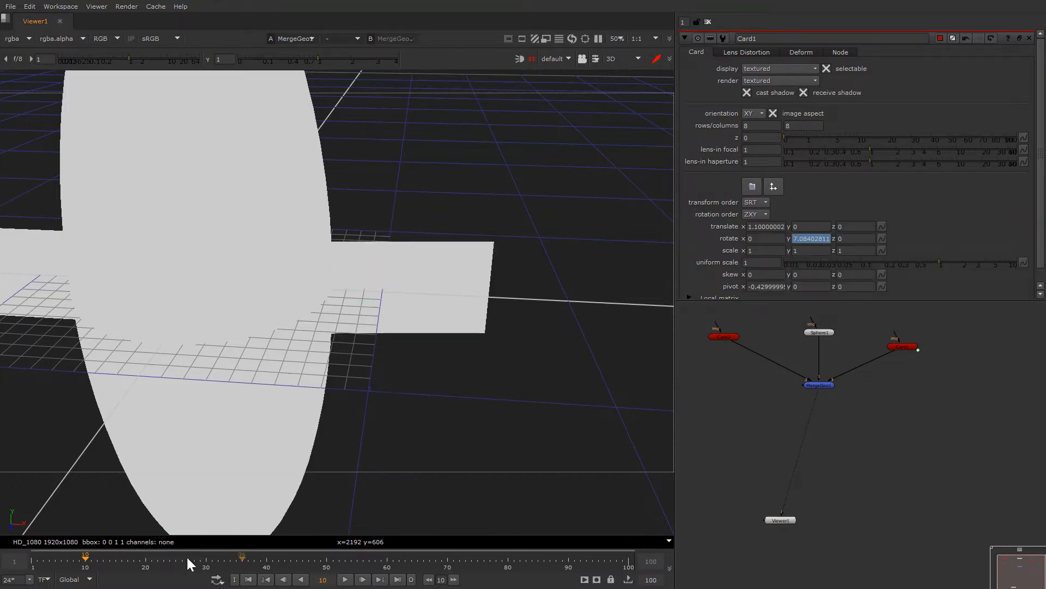
{"action": "left_click_drag", "start_coordinate": [187, 555], "coordinate": [145, 569]}
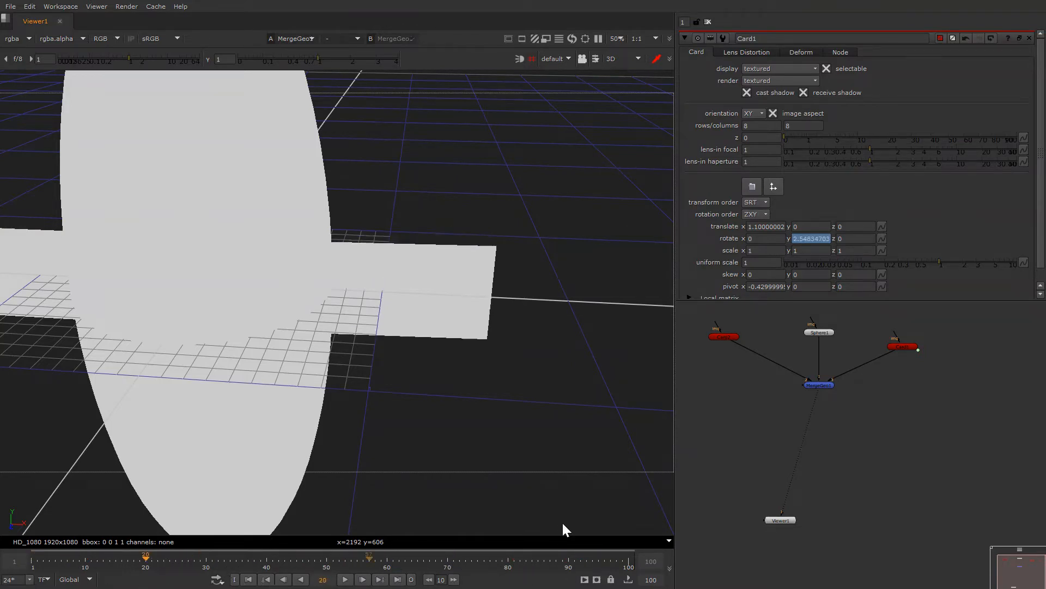
- Copy the Y rotation expression from Card1, leaving it unmodified
{"action": "double_click", "coordinate": [715, 335]}
{"action": "double_click", "coordinate": [900, 346]}
{"action": "left_click", "coordinate": [805, 238]}
{"action": "right_click", "coordinate": [806, 238]}
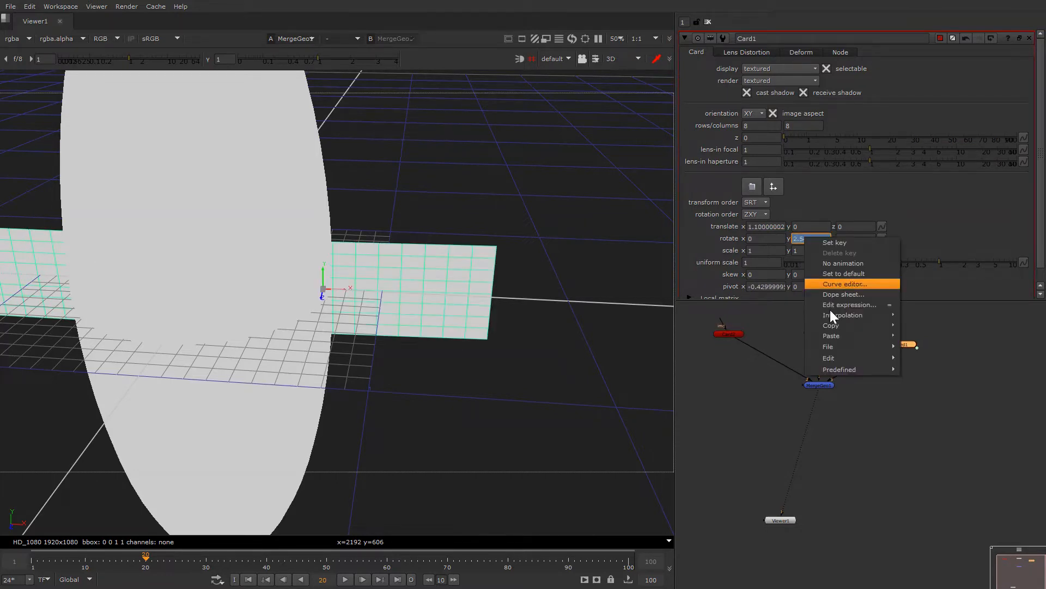
{"action": "left_click", "coordinate": [831, 304]}
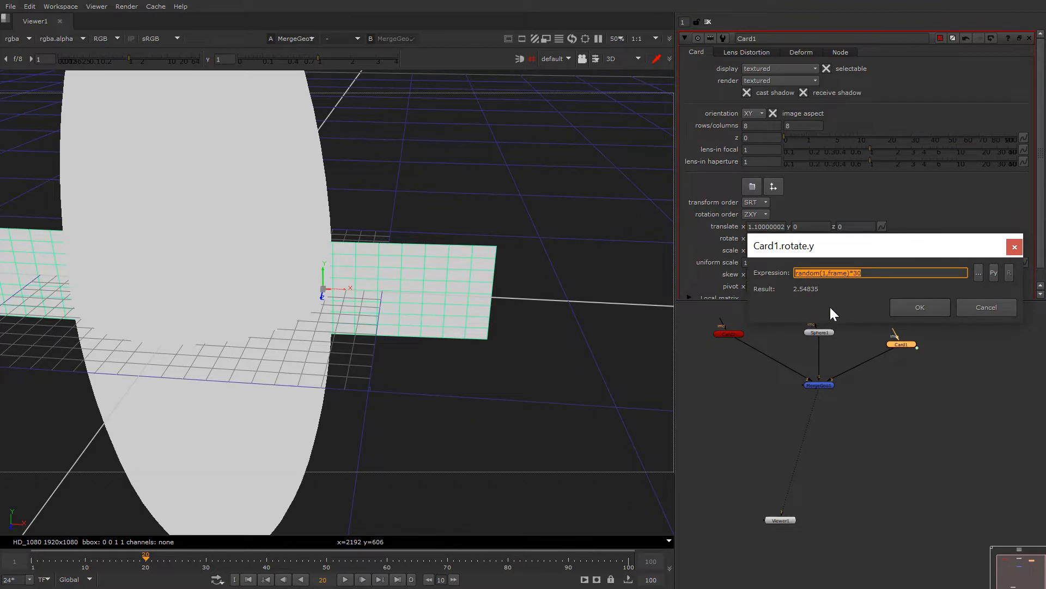
{"action": "key", "text": "ctrl+c"}
{"action": "left_click", "coordinate": [976, 303]}
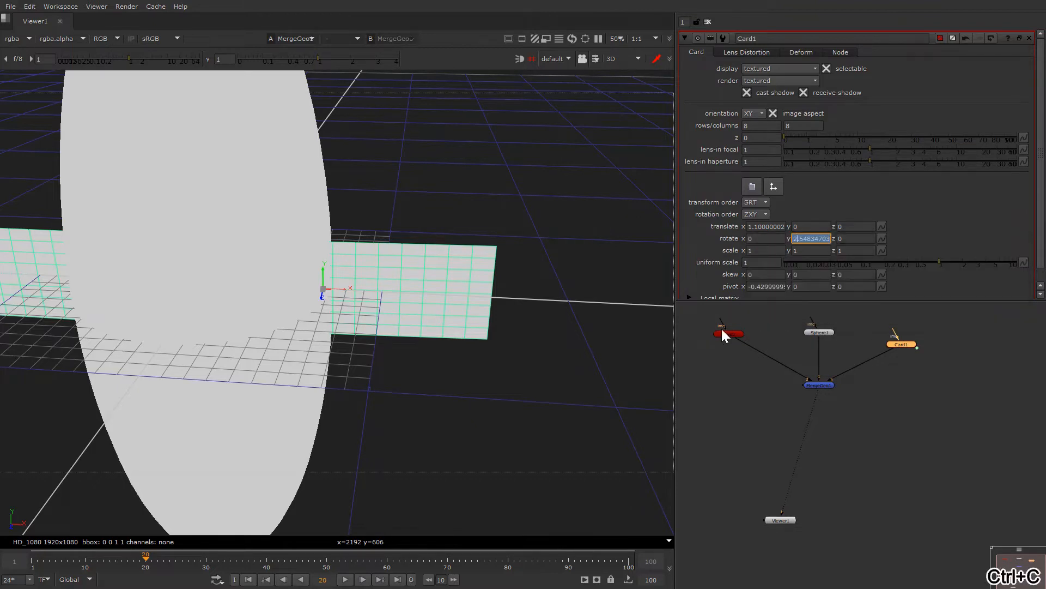
- Add the copied expression random(1,frame)*30 to Card2's Y rotation
{"action": "double_click", "coordinate": [728, 334]}
{"action": "right_click", "coordinate": [803, 246]}
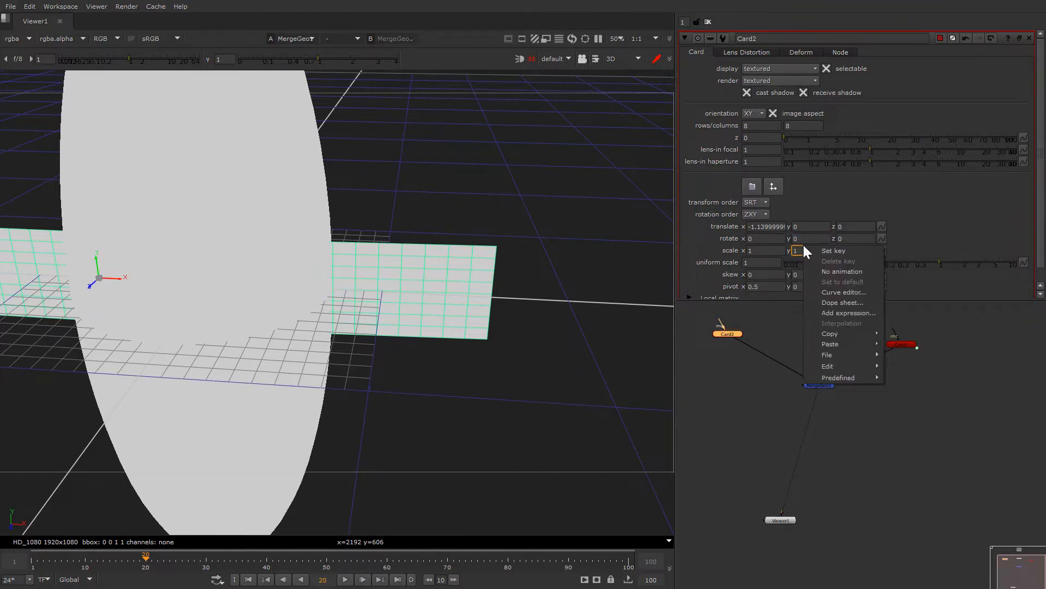
{"action": "left_click", "coordinate": [803, 233]}
{"action": "right_click", "coordinate": [801, 238]}
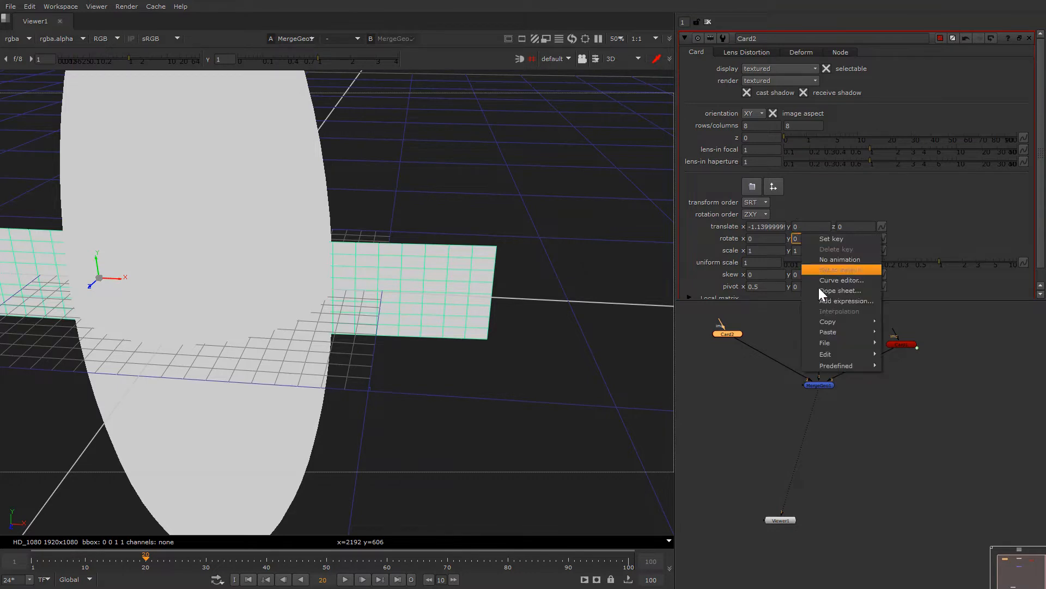
{"action": "left_click", "coordinate": [823, 299]}
{"action": "key", "text": "ctrl+v"}
{"action": "left_click", "coordinate": [915, 308]}
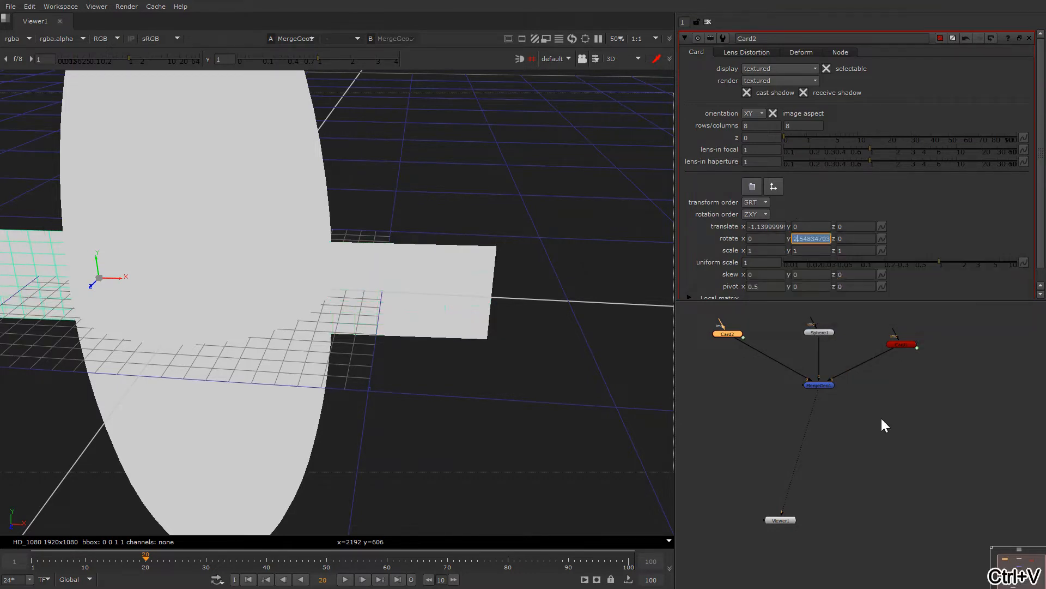
- Play the animation to check the random rotation of both wing cards, and stop playback
{"action": "left_click", "coordinate": [878, 415]}
{"action": "middle_click_drag", "start_coordinate": [827, 399], "coordinate": [848, 390]}
{"action": "left_click", "coordinate": [838, 379]}
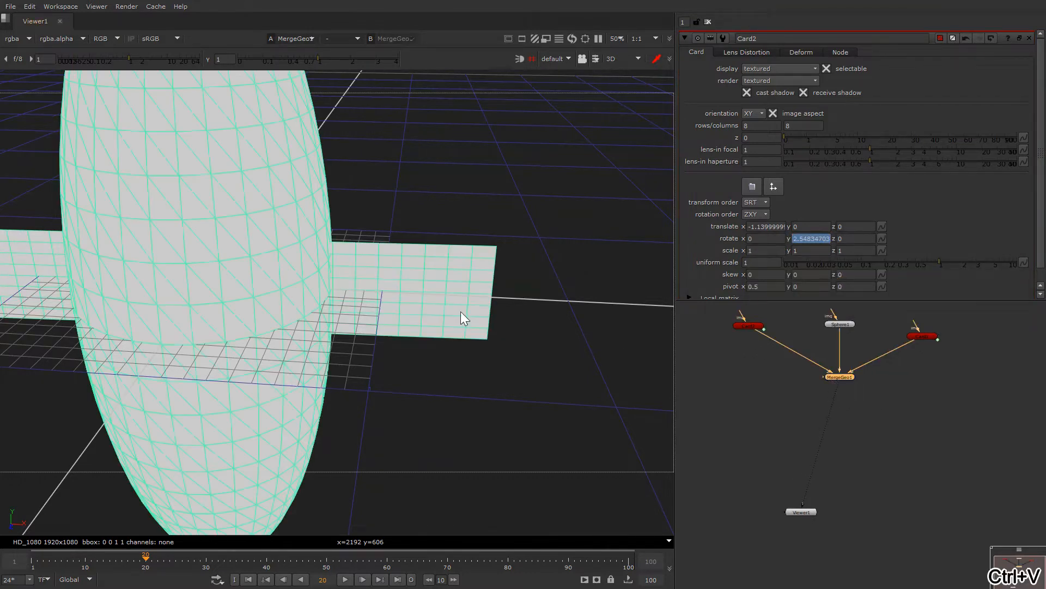
{"action": "scroll", "coordinate": [452, 310], "scroll_direction": "down", "scroll_amount": 3}
{"action": "middle_click_drag", "start_coordinate": [440, 308], "coordinate": [477, 323]}
{"action": "left_click", "coordinate": [487, 363]}
{"action": "key", "text": "l"}
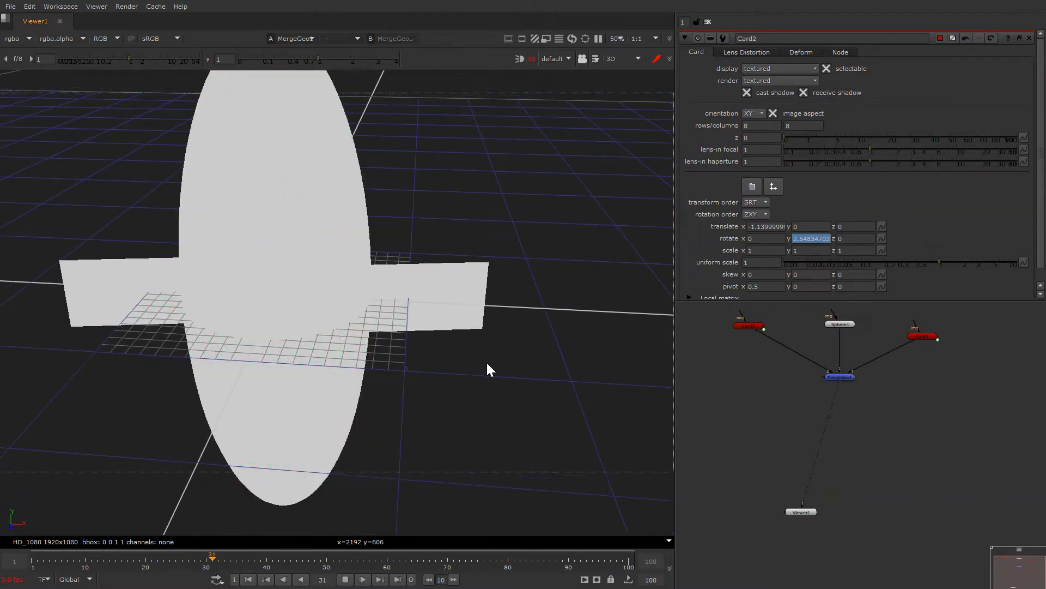
{"action": "left_click", "coordinate": [188, 290]}
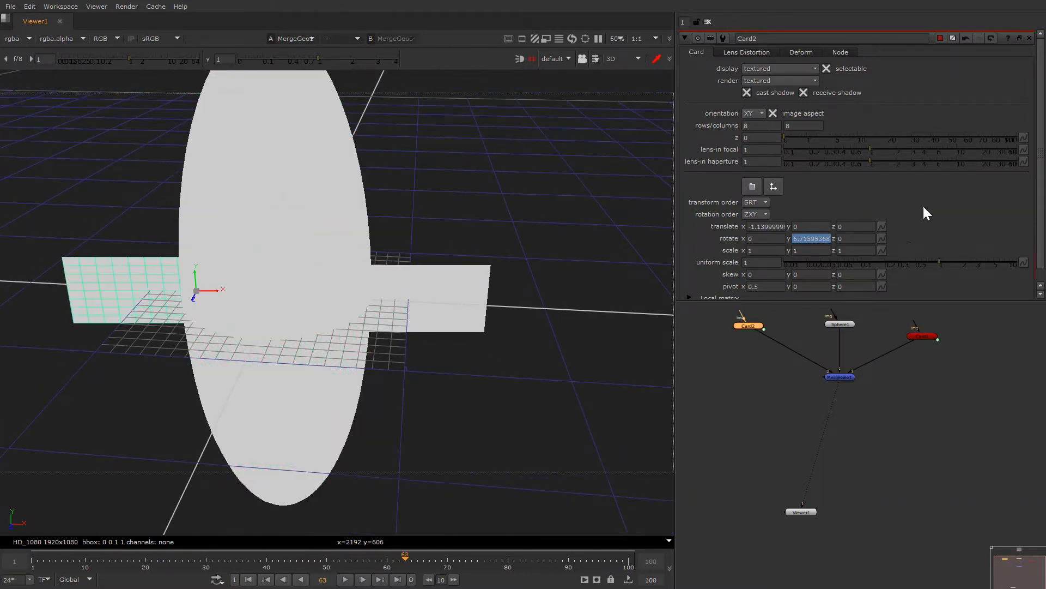
- Examine Card2's Y rotation curve in the curve editor and close the editor
{"action": "right_click", "coordinate": [806, 240]}
{"action": "left_click", "coordinate": [843, 290]}
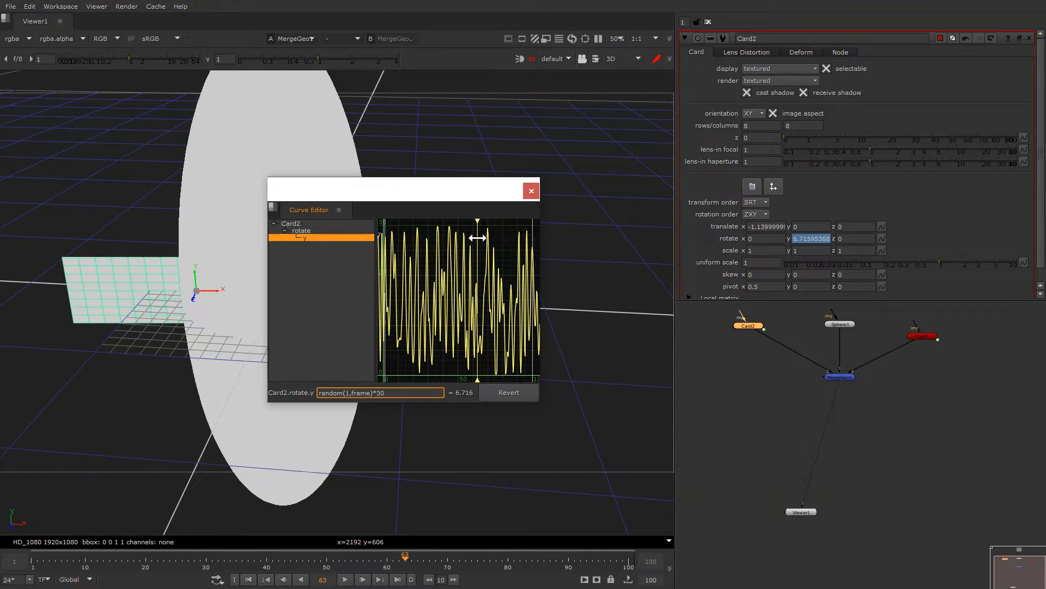
{"action": "left_click_drag", "start_coordinate": [376, 261], "coordinate": [544, 197]}
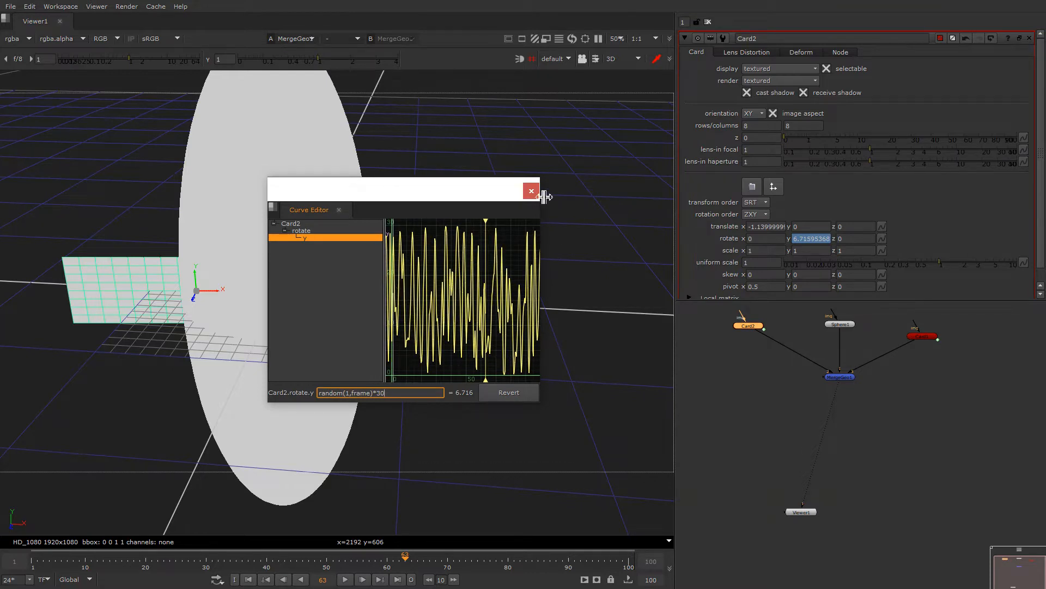
{"action": "left_click", "coordinate": [532, 192]}
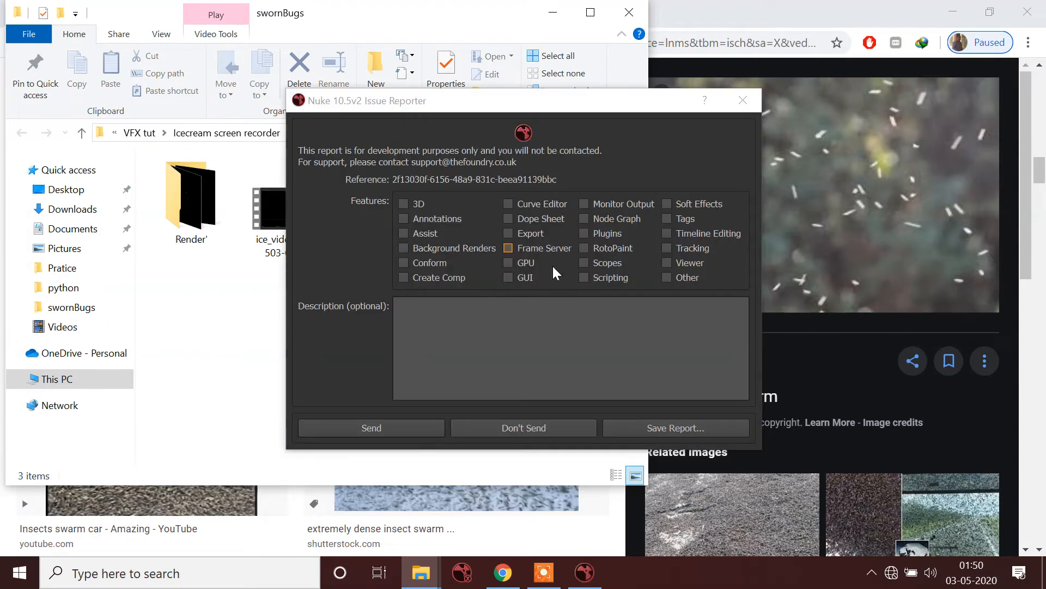
- Dismiss the Nuke issue report without sending it and restart NukeX with the praticebugs.nk script
{"action": "left_click", "coordinate": [523, 428]}
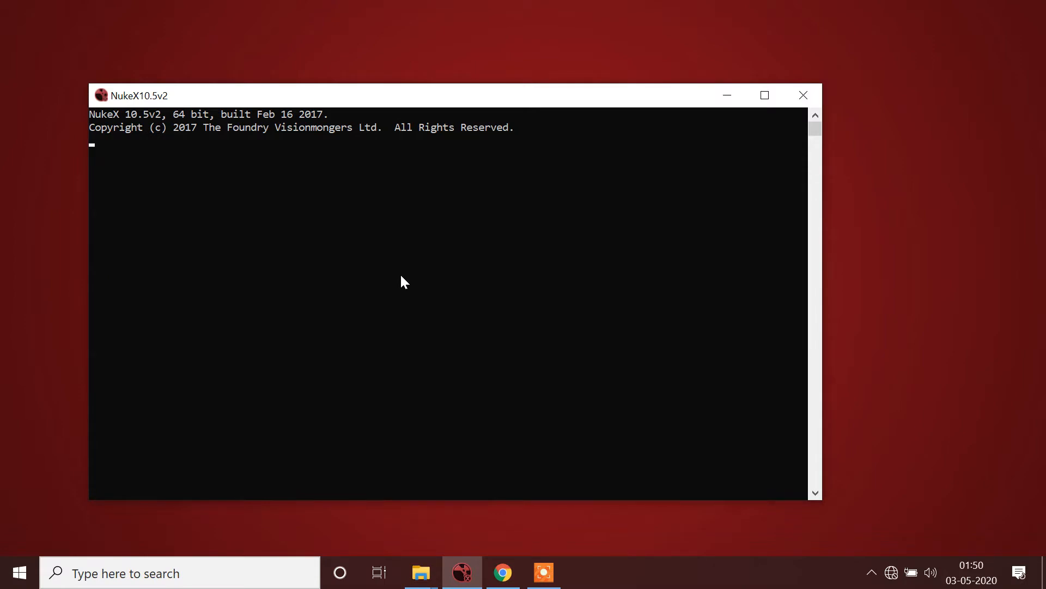
{"action": "left_click", "coordinate": [543, 571]}
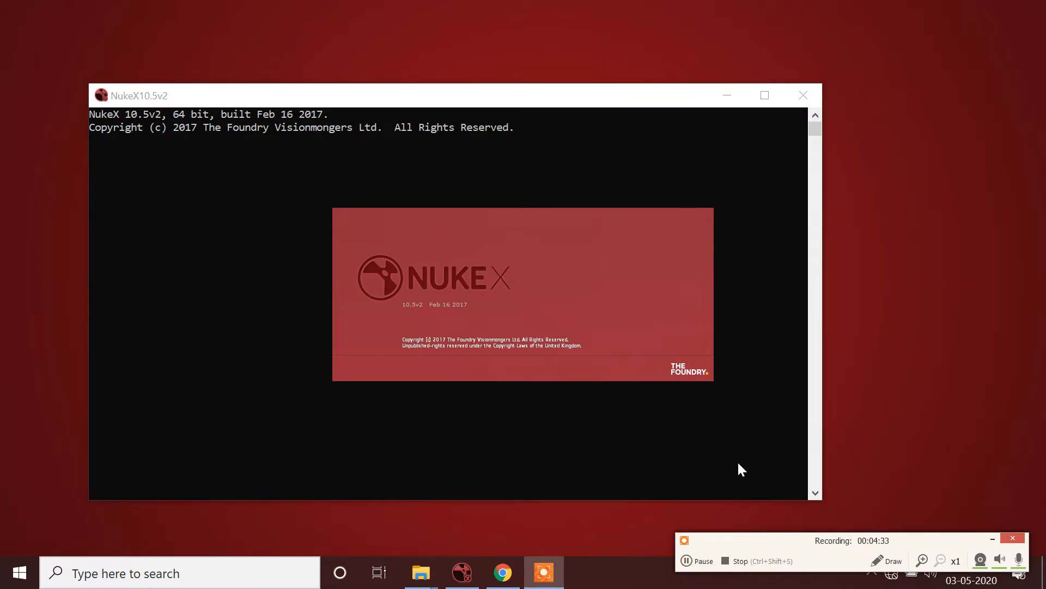
{"action": "left_click", "coordinate": [693, 561]}
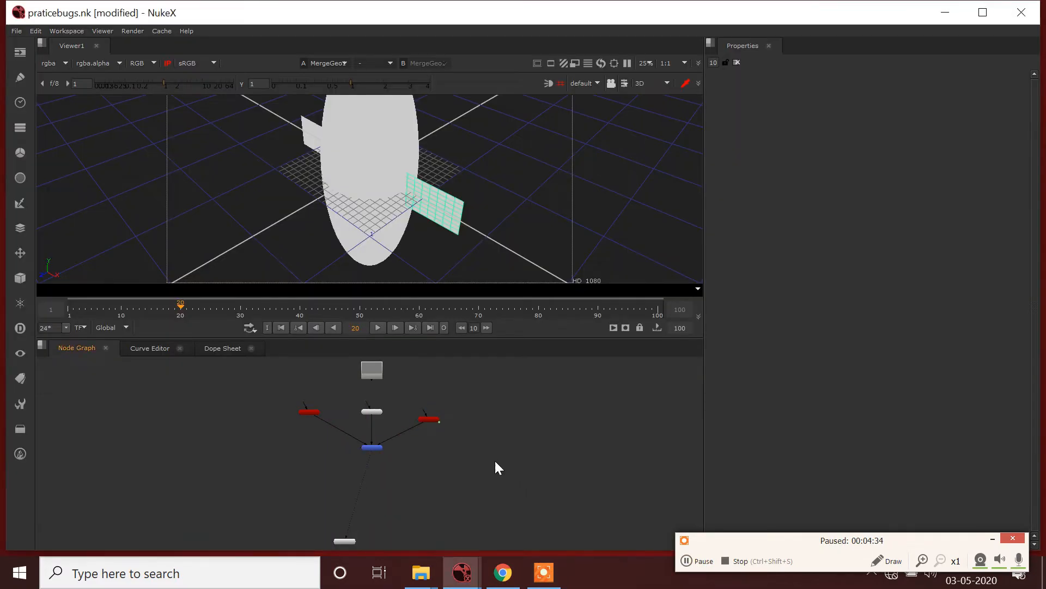
- Switch the workspace to the saved layout with a large viewer beside the properties and node graph
{"action": "middle_click_drag", "start_coordinate": [459, 457], "coordinate": [523, 453]}
{"action": "left_click_drag", "start_coordinate": [563, 448], "coordinate": [534, 466]}
{"action": "scroll", "coordinate": [456, 444], "scroll_direction": "up", "scroll_amount": 2}
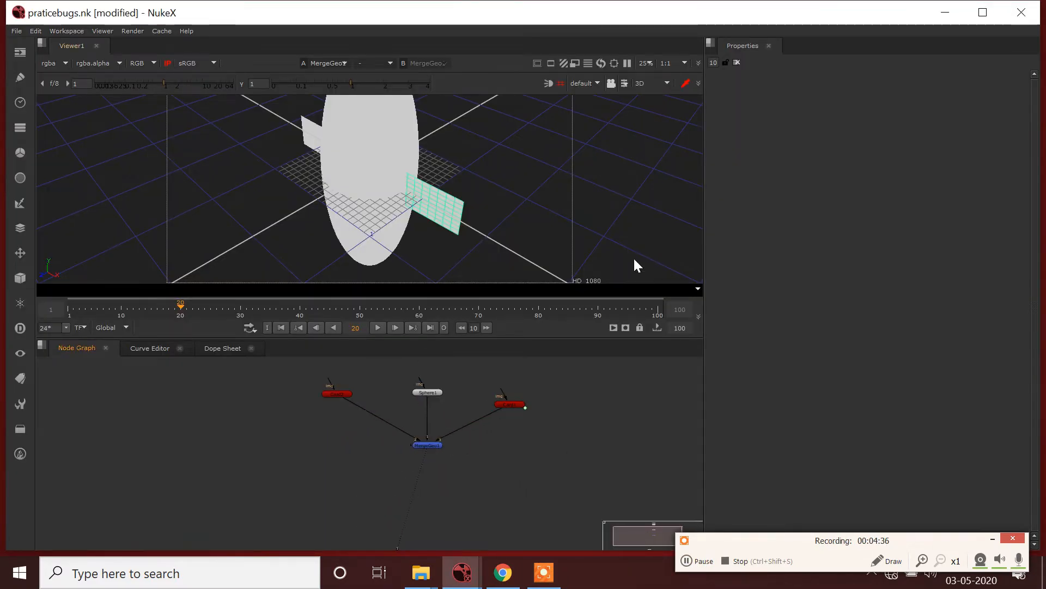
{"action": "key", "text": "shift+F4"}
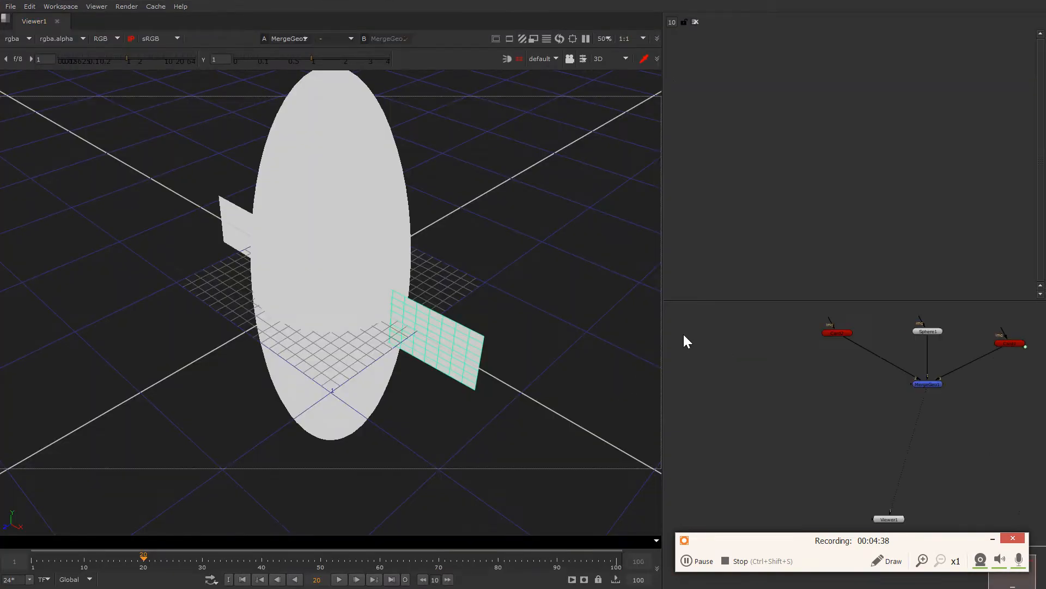
- Inspect the properties of MergeGeo1, Card2 and Card1 to check which settings are present
{"action": "middle_click_drag", "start_coordinate": [861, 388], "coordinate": [775, 391]}
{"action": "double_click", "coordinate": [837, 387]}
{"action": "left_click", "coordinate": [868, 415]}
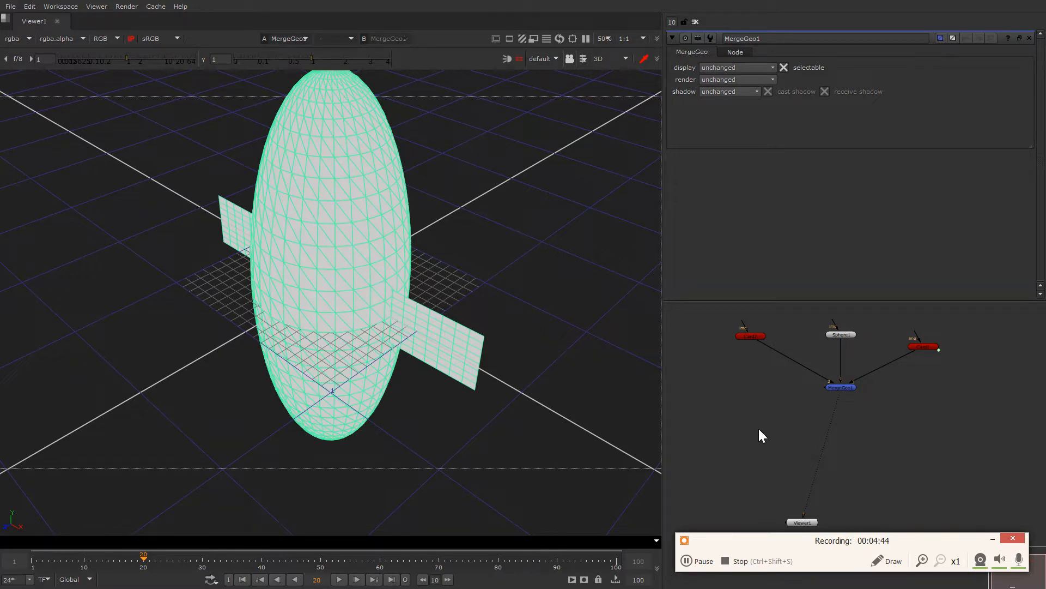
{"action": "middle_click_drag", "start_coordinate": [814, 393], "coordinate": [811, 392]}
{"action": "double_click", "coordinate": [735, 335]}
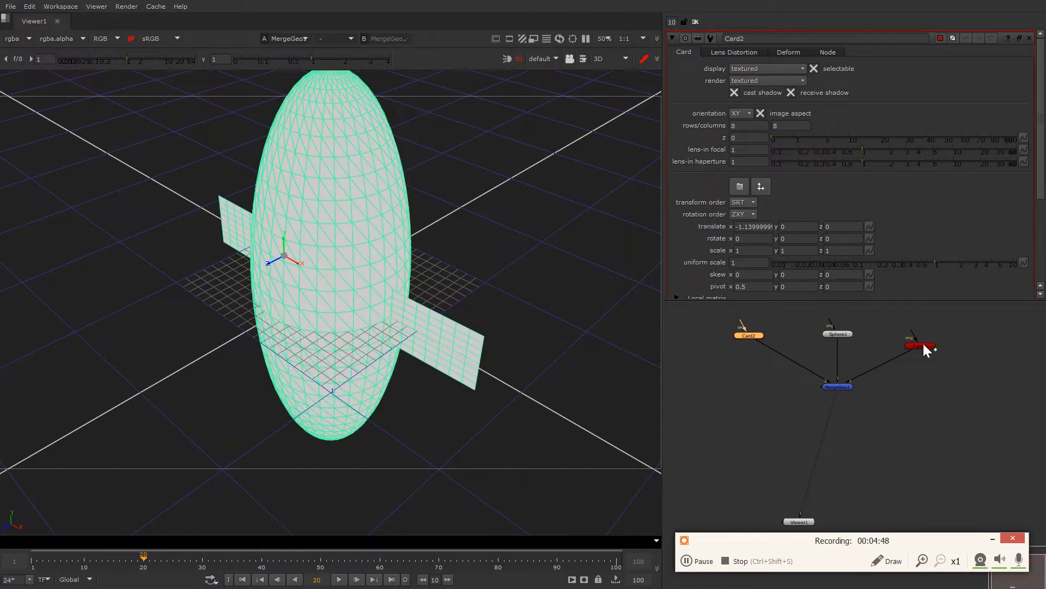
{"action": "double_click", "coordinate": [923, 343]}
- Set Card1's Y rotation expression to random(1,frame)*50
{"action": "left_click", "coordinate": [750, 341]}
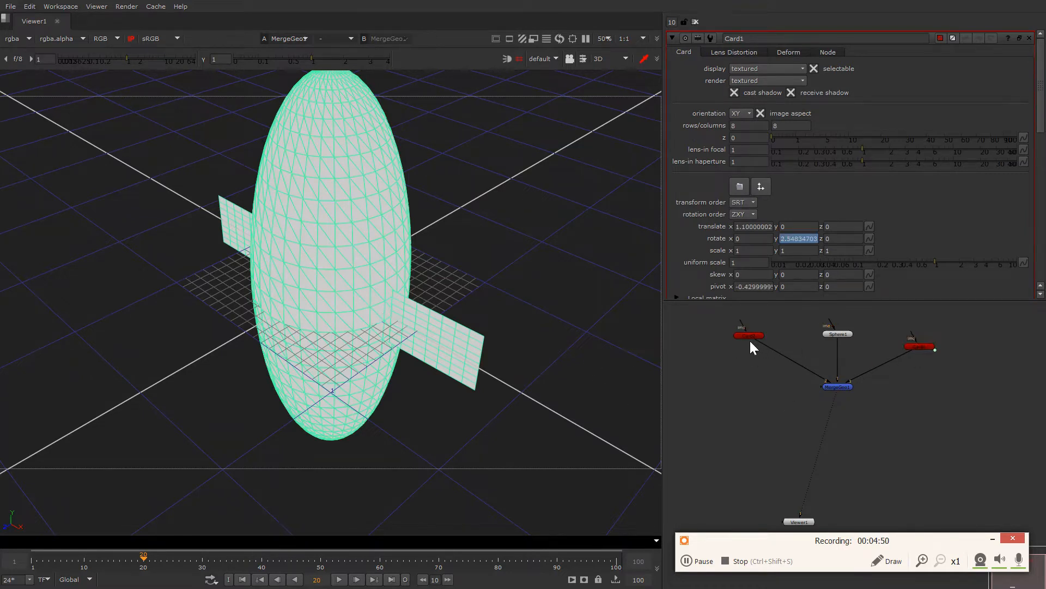
{"action": "left_click", "coordinate": [920, 347]}
{"action": "right_click", "coordinate": [799, 240]}
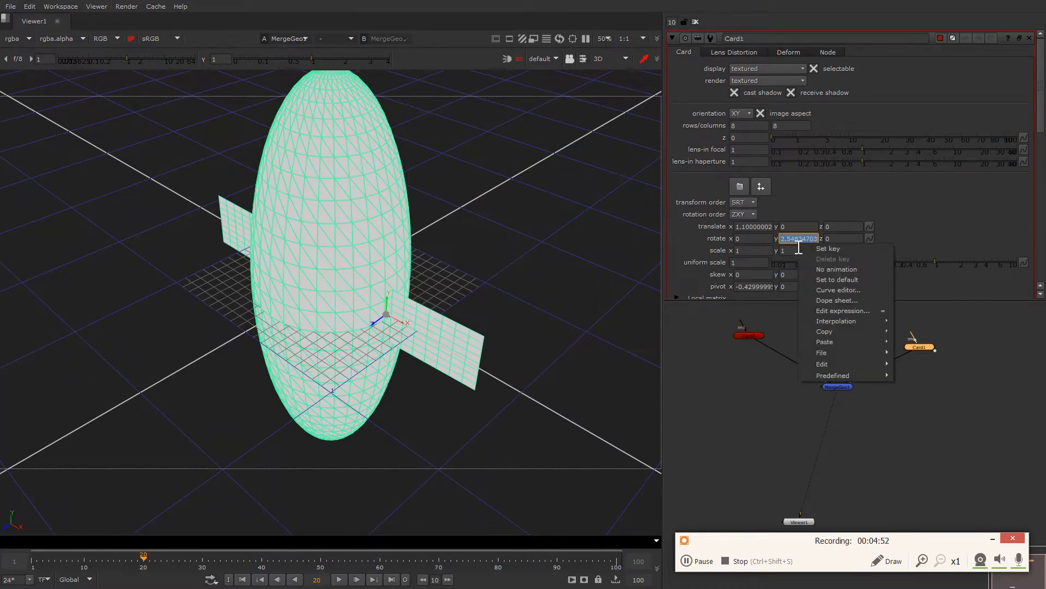
{"action": "left_click", "coordinate": [831, 311]}
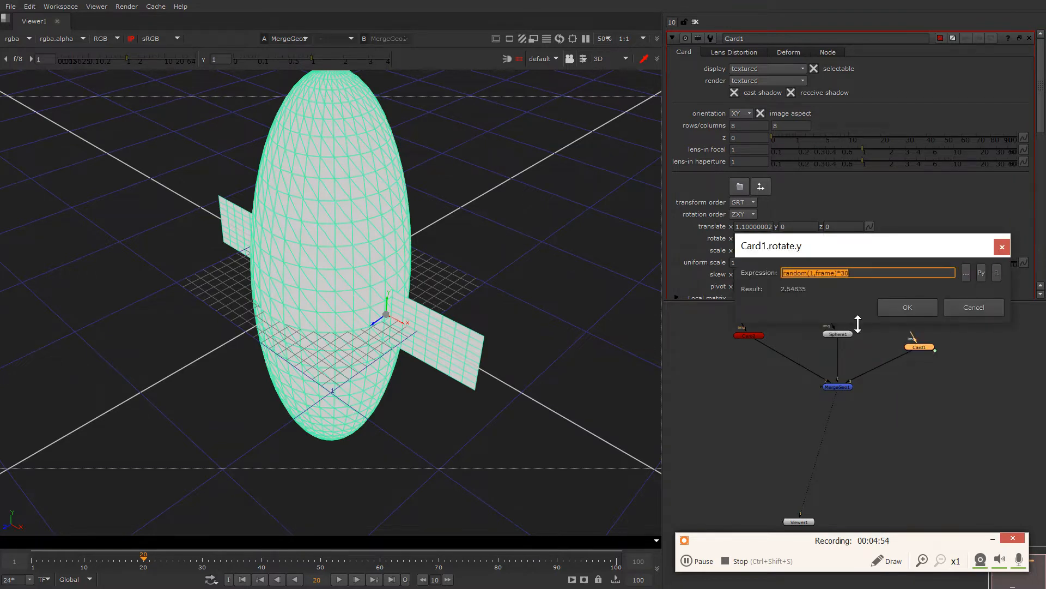
{"action": "key", "text": "ctrl+c"}
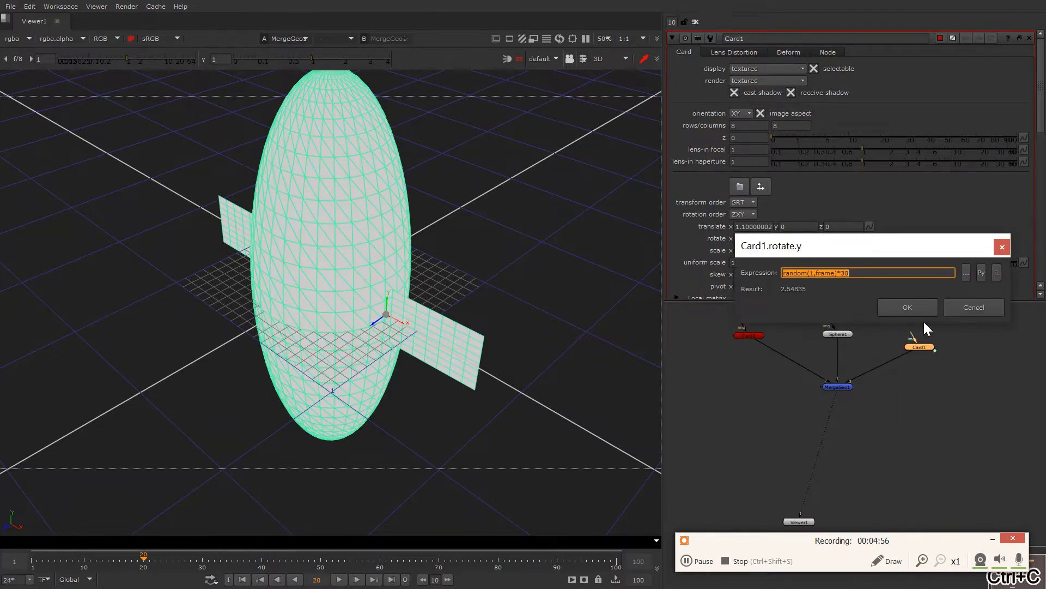
{"action": "left_click_drag", "start_coordinate": [855, 273], "coordinate": [844, 278]}
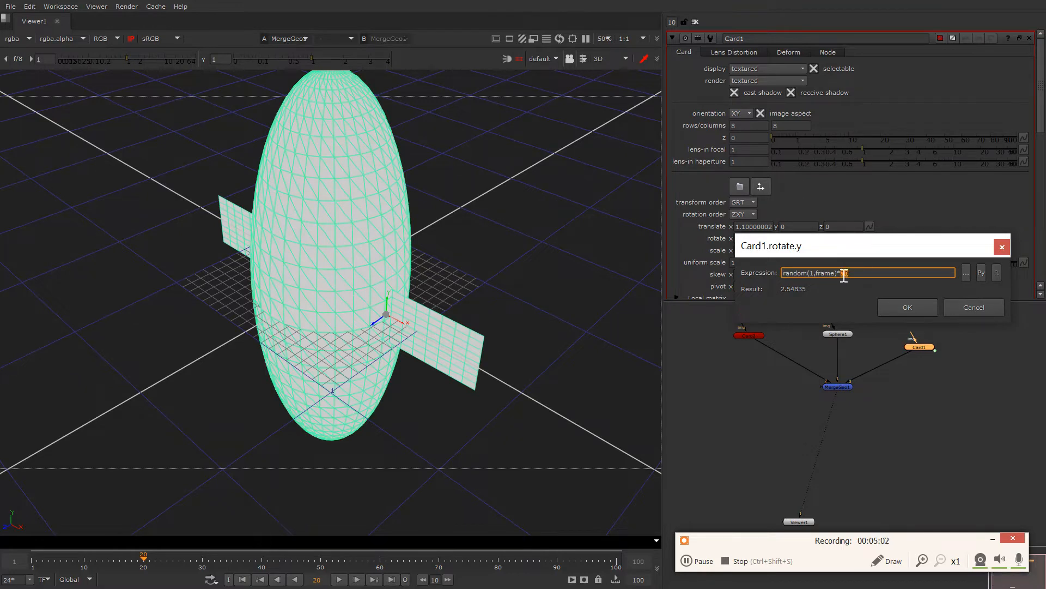
{"action": "type", "text": "5"}
{"action": "key", "text": "Return"}
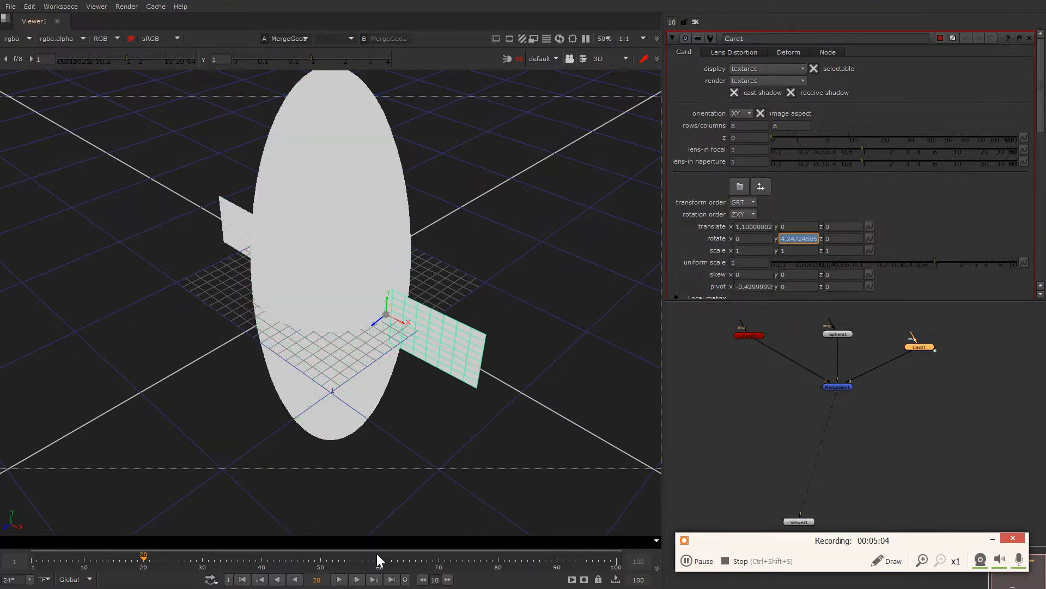
- Preview the wing motion and set the timeline's frame range to Input
{"action": "left_click", "coordinate": [351, 423]}
{"action": "left_click_drag", "start_coordinate": [253, 549], "coordinate": [335, 567]}
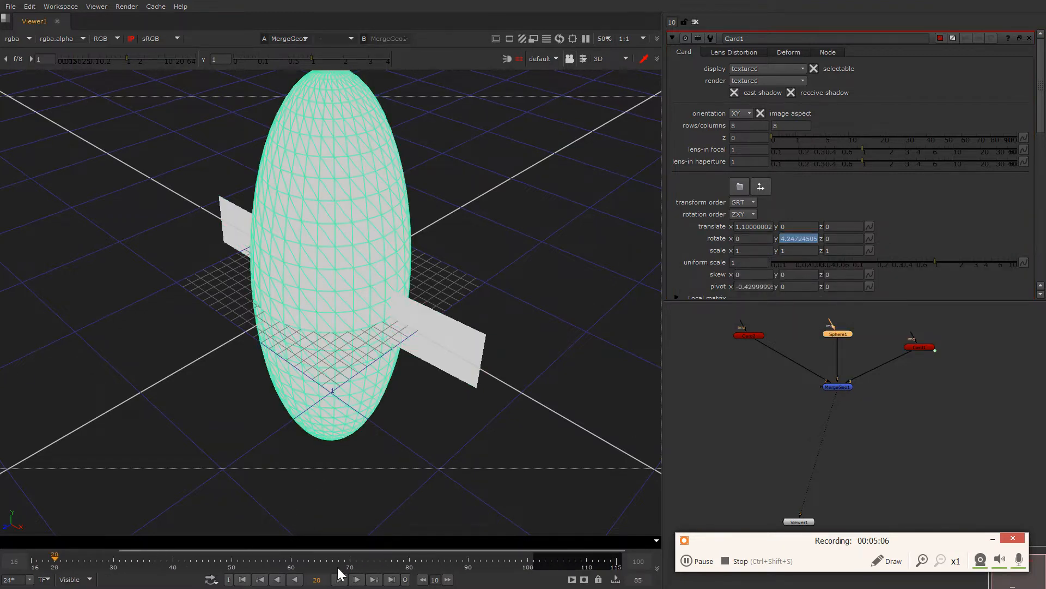
{"action": "left_click_drag", "start_coordinate": [137, 565], "coordinate": [115, 578]}
{"action": "left_click", "coordinate": [76, 578]}
{"action": "left_click", "coordinate": [76, 551]}
- Try a slower flap by setting Card1's Y rotation expression to random(1,frame*.5)*50 and play it back
{"action": "right_click", "coordinate": [797, 238]}
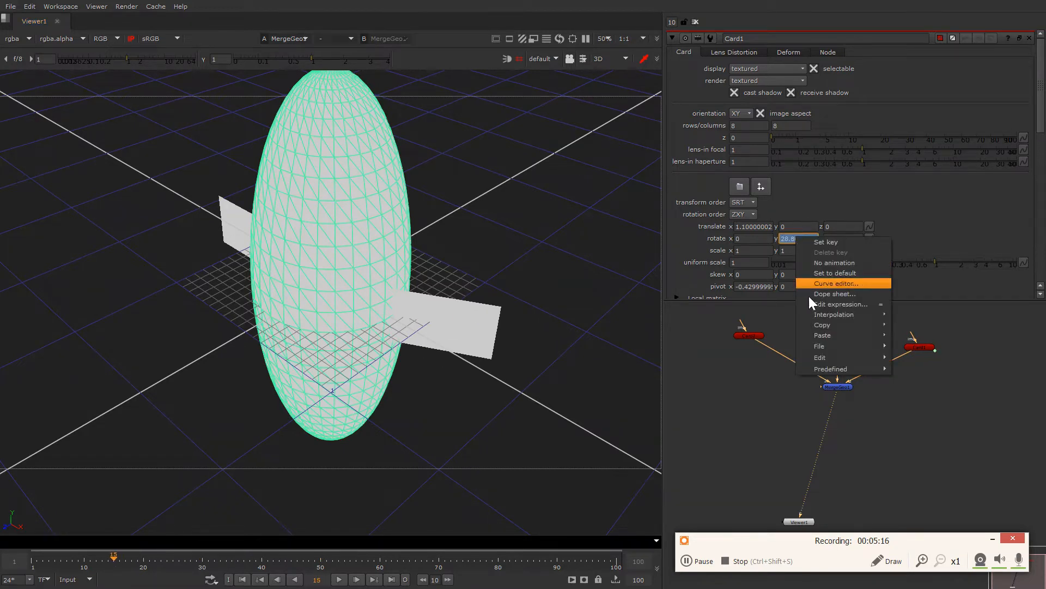
{"action": "left_click", "coordinate": [818, 302]}
{"action": "left_click_drag", "start_coordinate": [824, 273], "coordinate": [839, 274]}
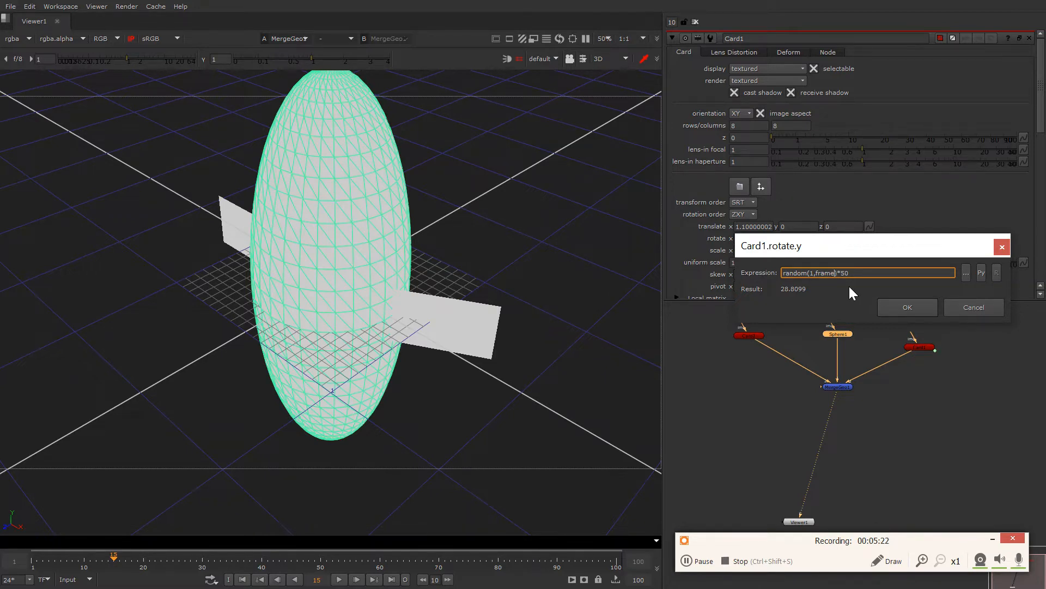
{"action": "type", "text": "*.5"}
{"action": "key", "text": "Return"}
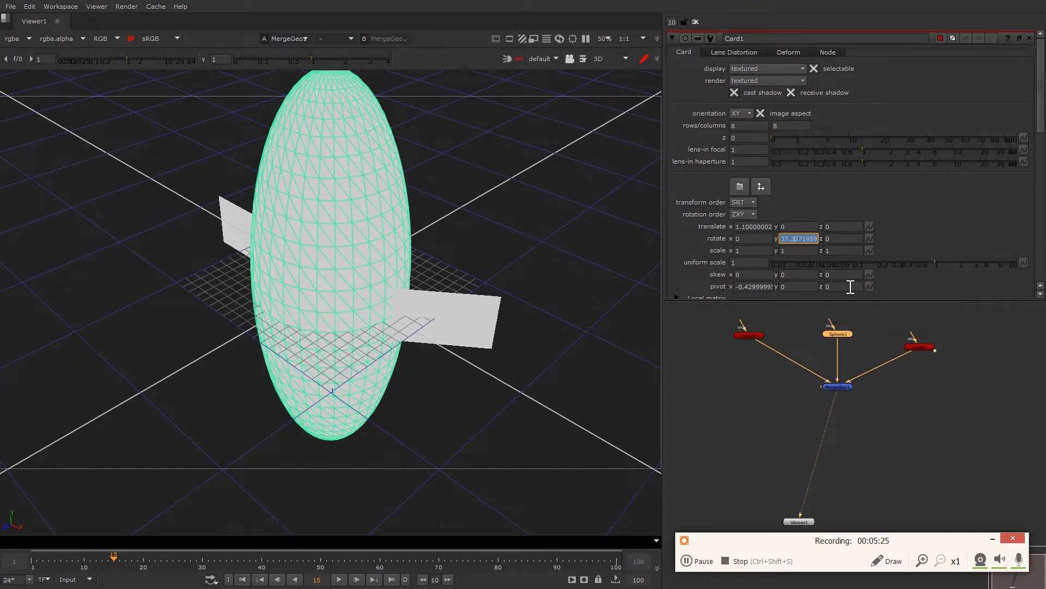
{"action": "left_click", "coordinate": [339, 580]}
{"action": "left_click", "coordinate": [339, 580]}
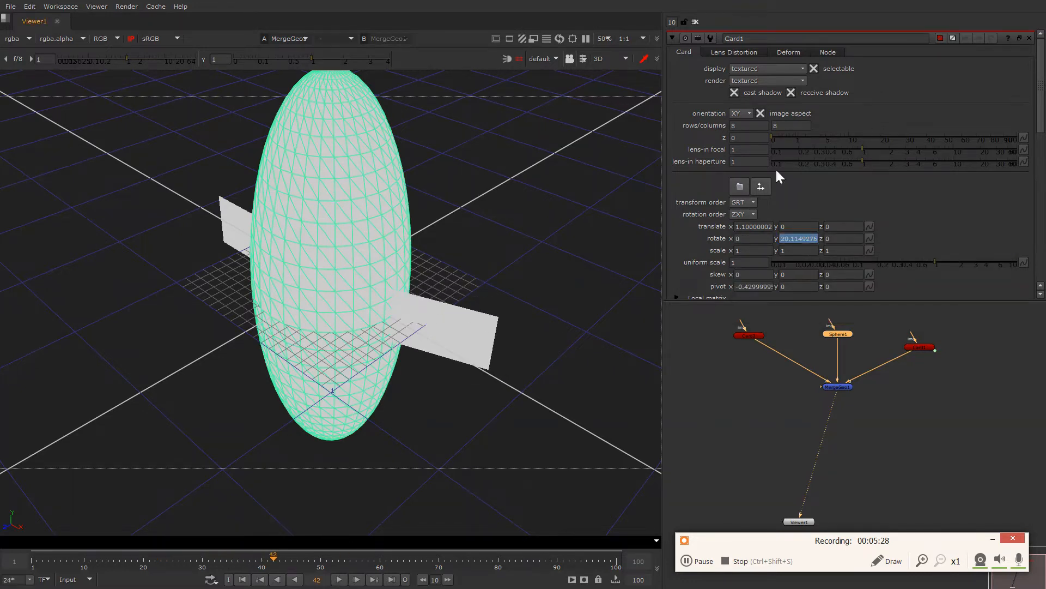
- Try dividing the frame by 2 in Card1's Y rotation expression, making it random(1,frame/2)*50, and play the result
{"action": "right_click", "coordinate": [798, 239]}
{"action": "left_click", "coordinate": [814, 309]}
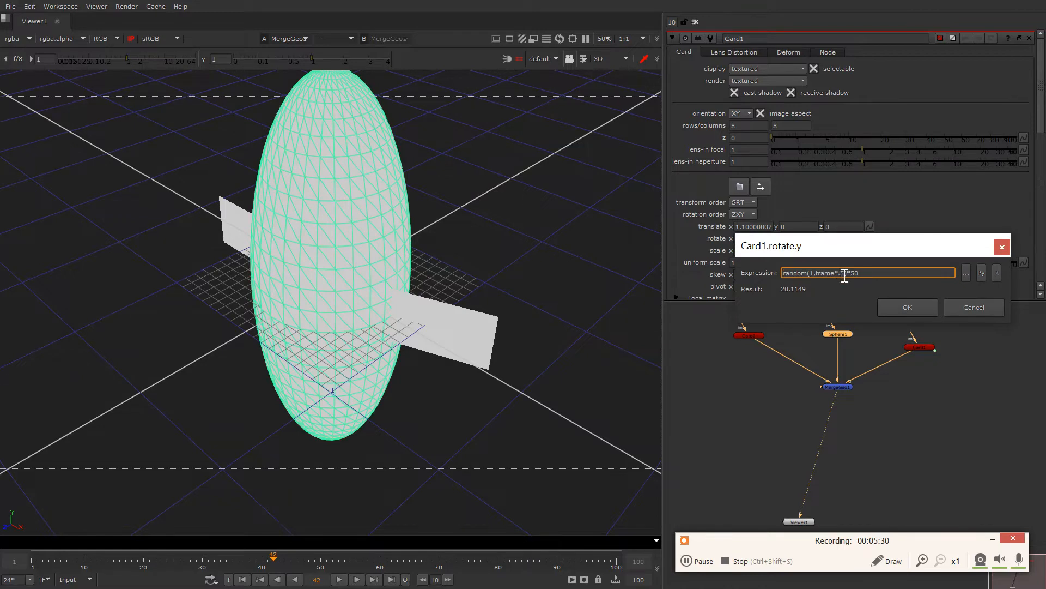
{"action": "left_click_drag", "start_coordinate": [845, 275], "coordinate": [840, 277]}
{"action": "key", "text": "BackSpace"}
{"action": "key", "text": "BackSpace"}
{"action": "type", "text": "/2"}
{"action": "left_click", "coordinate": [907, 309]}
{"action": "left_click", "coordinate": [469, 375]}
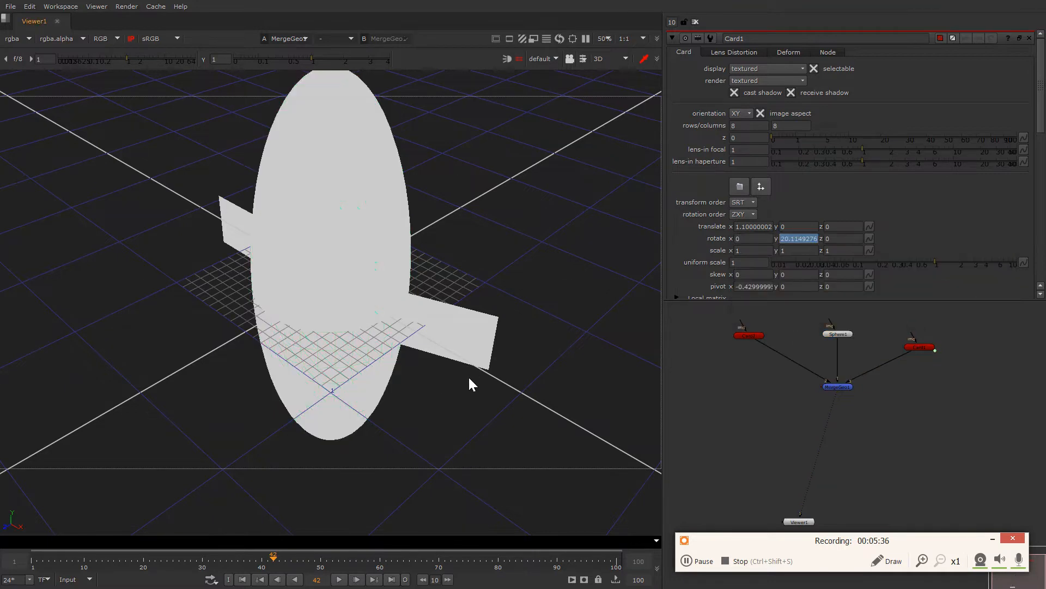
{"action": "key", "text": "l"}
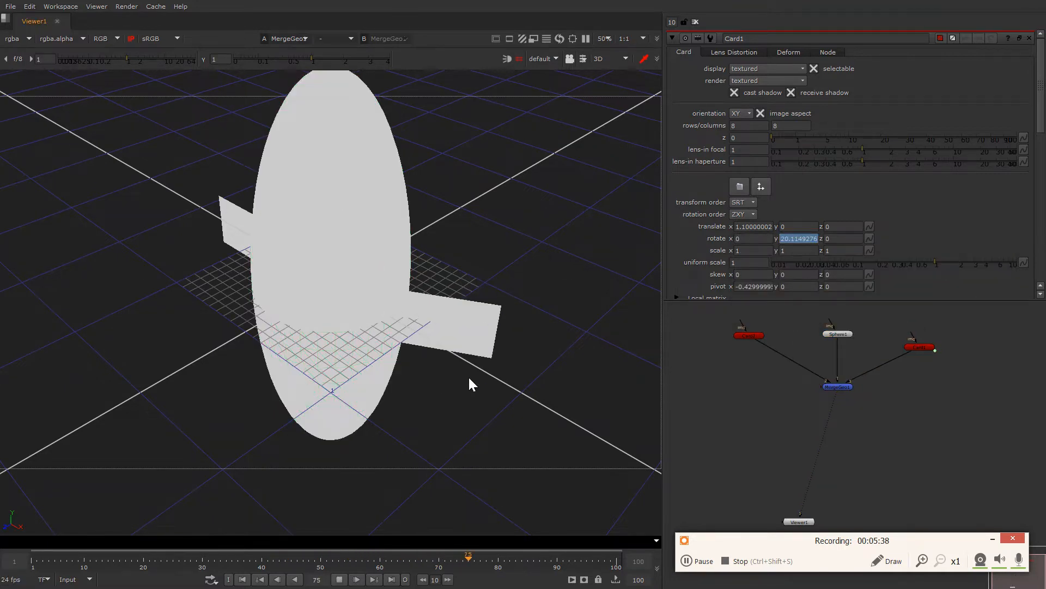
{"action": "key", "text": "k"}
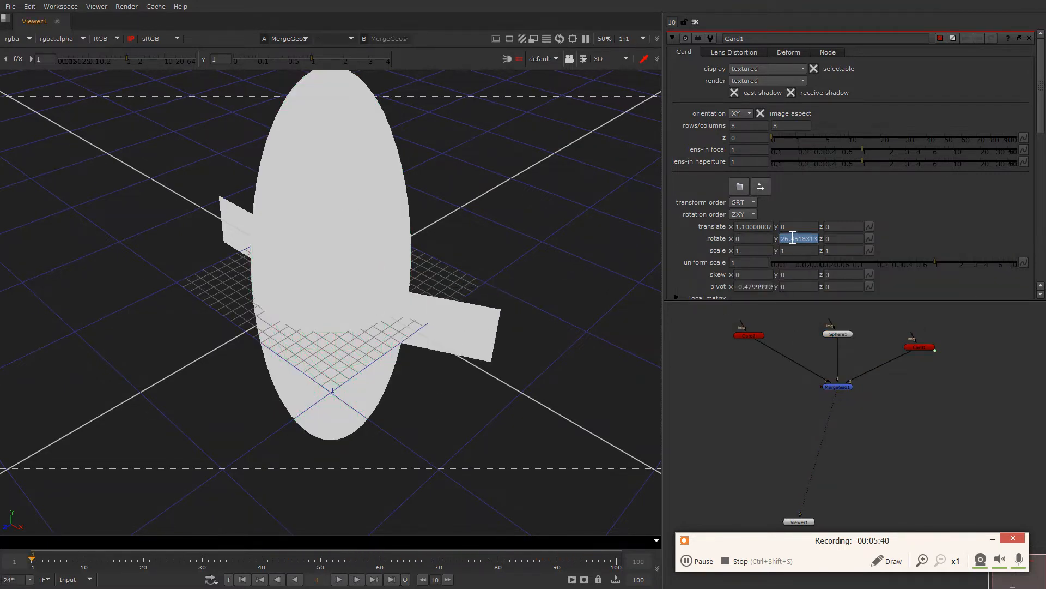
- Speed up the flap by setting Card1's Y rotation expression to random(1,frame*3)*50 and play it back
{"action": "right_click", "coordinate": [801, 238]}
{"action": "left_click", "coordinate": [816, 303]}
{"action": "left_click", "coordinate": [840, 274]}
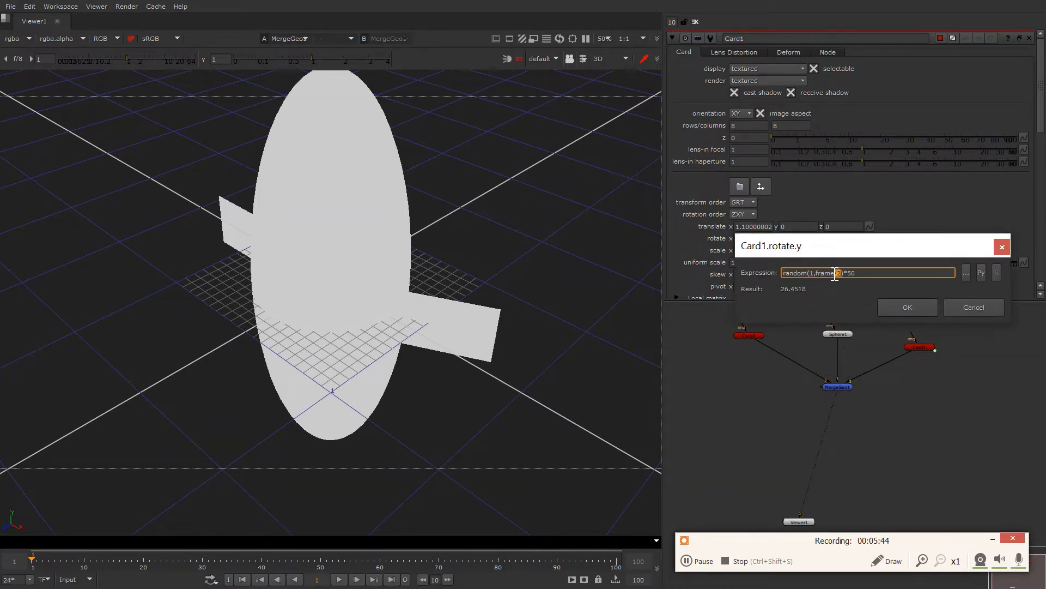
{"action": "type", "text": "*3"}
{"action": "left_click", "coordinate": [904, 309]}
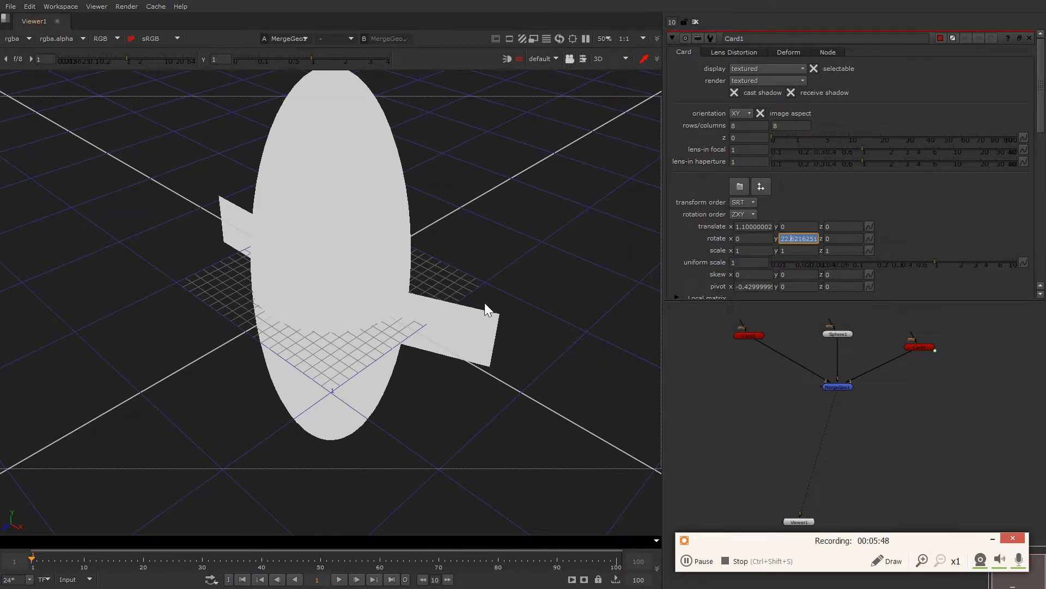
{"action": "key", "text": "l"}
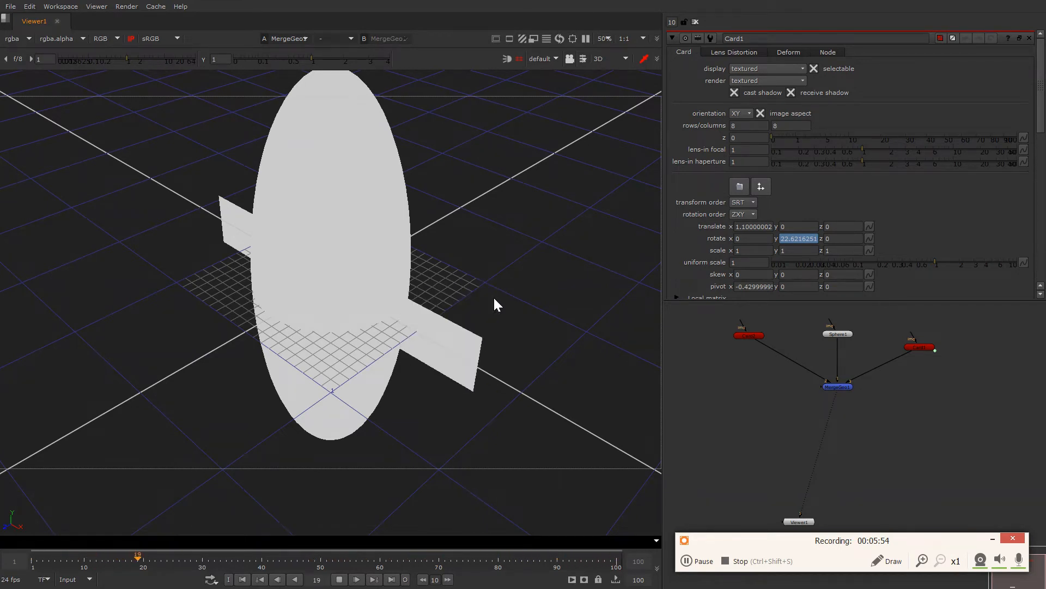
{"action": "key", "text": "k"}
- Copy Card1's Y rotation expression into Card2's Y rotation and give it a different frame multiplier
{"action": "right_click", "coordinate": [802, 244]}
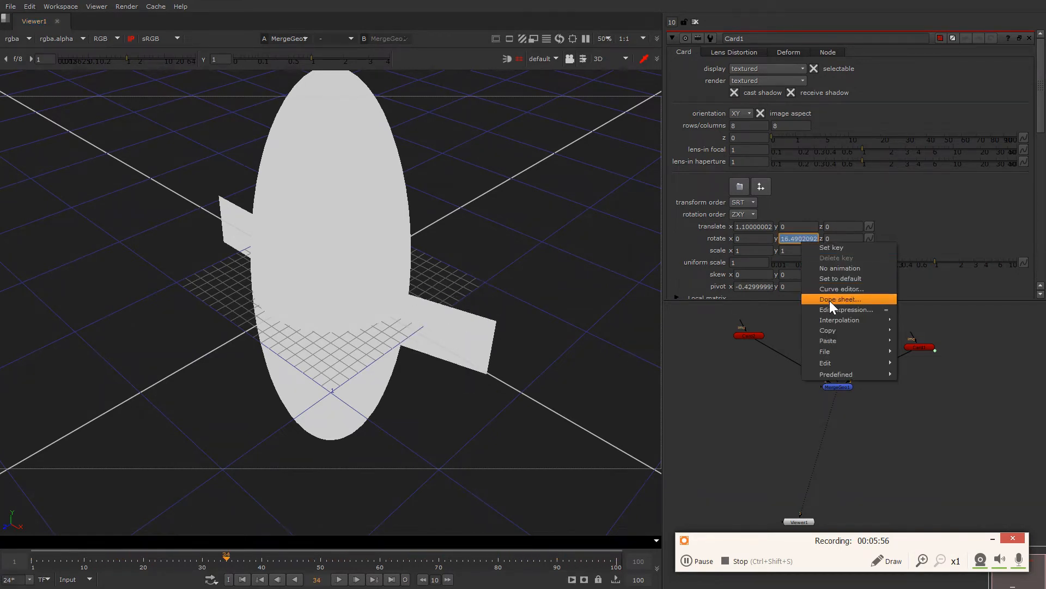
{"action": "left_click", "coordinate": [832, 308]}
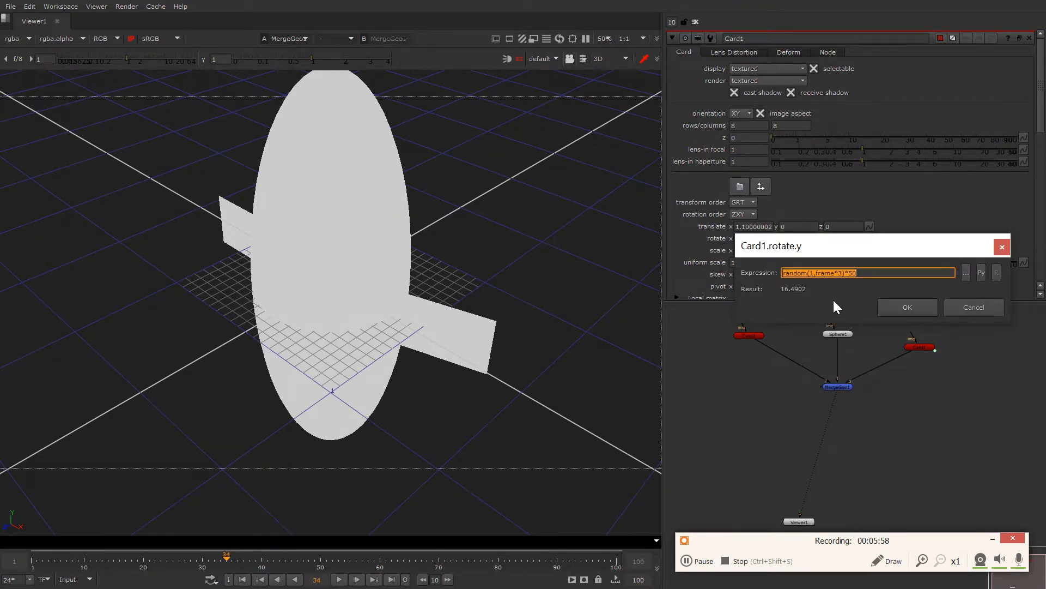
{"action": "key", "text": "ctrl+c"}
{"action": "left_click", "coordinate": [907, 307]}
{"action": "left_click", "coordinate": [749, 335]}
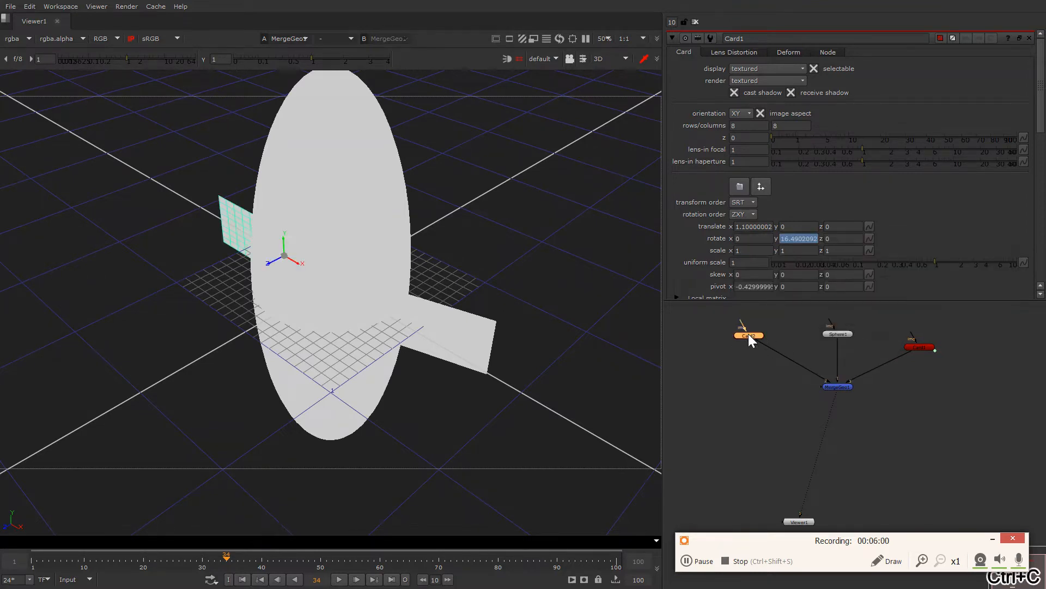
{"action": "right_click", "coordinate": [786, 238]}
{"action": "left_click", "coordinate": [813, 308]}
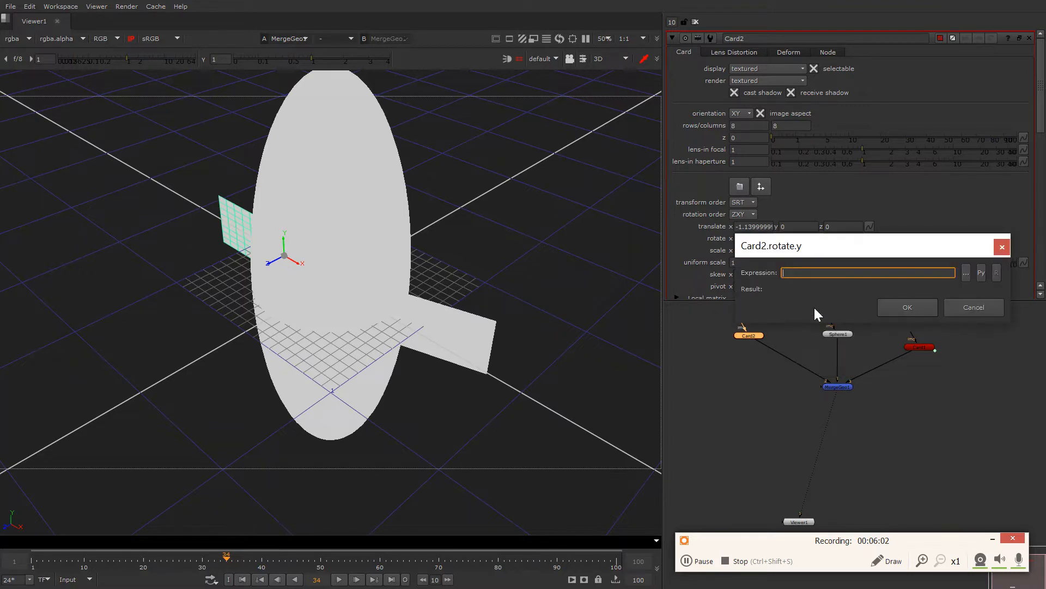
{"action": "key", "text": "ctrl+v"}
{"action": "double_click", "coordinate": [841, 274]}
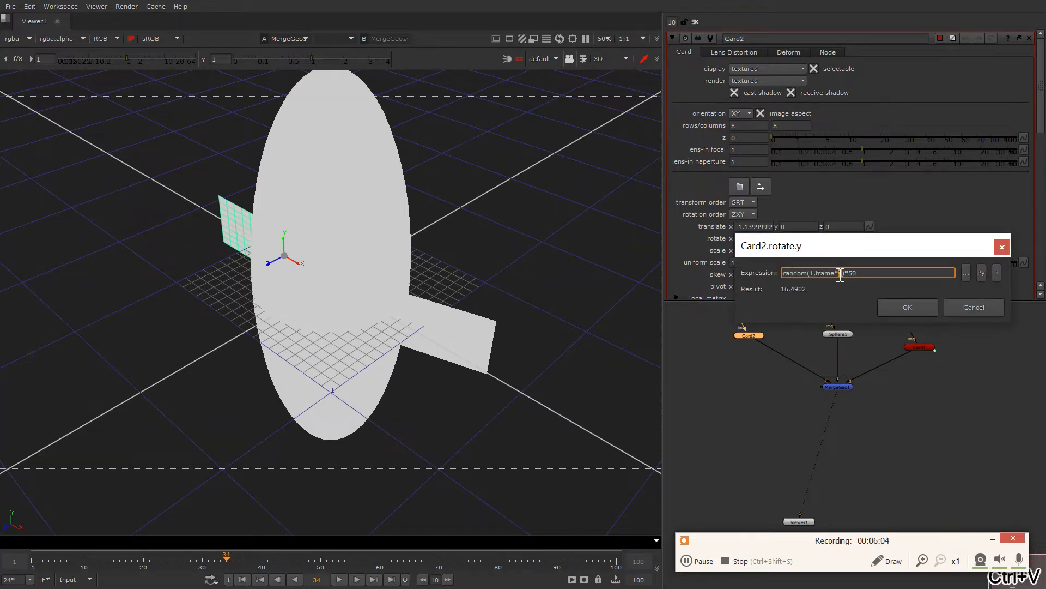
{"action": "key", "text": "Return"}
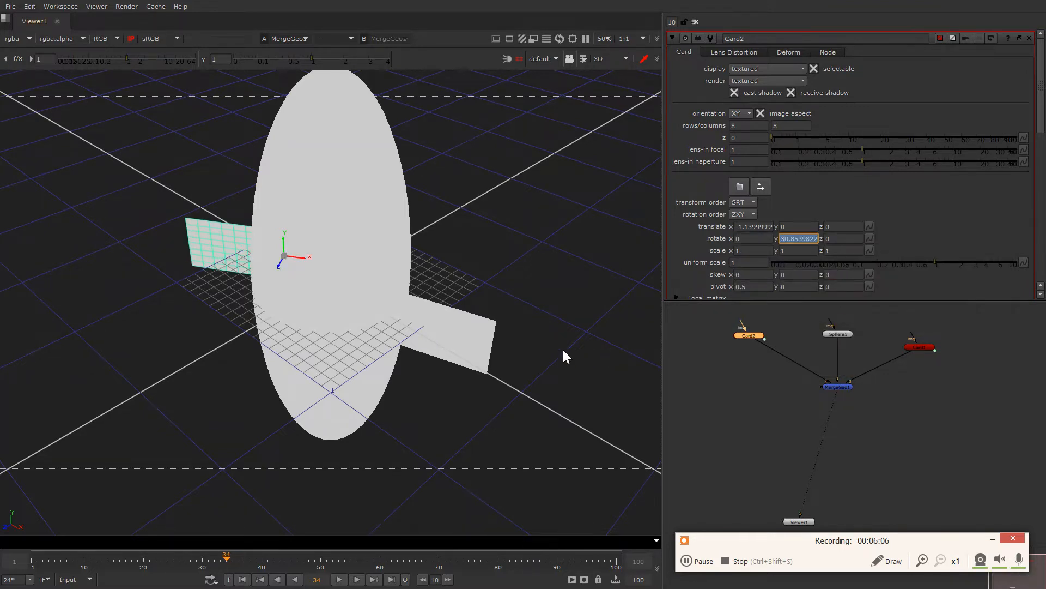
- Play the animation from a higher viewing angle to check both wings flapping
{"action": "left_click_drag", "start_coordinate": [564, 354], "coordinate": [385, 391], "text": "ctrl"}
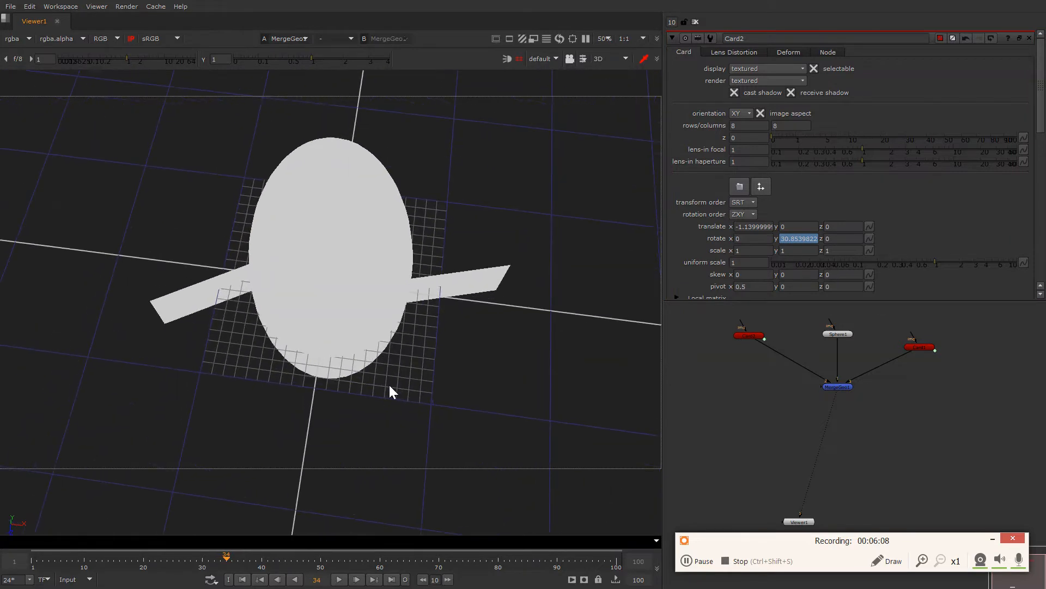
{"action": "key", "text": "l"}
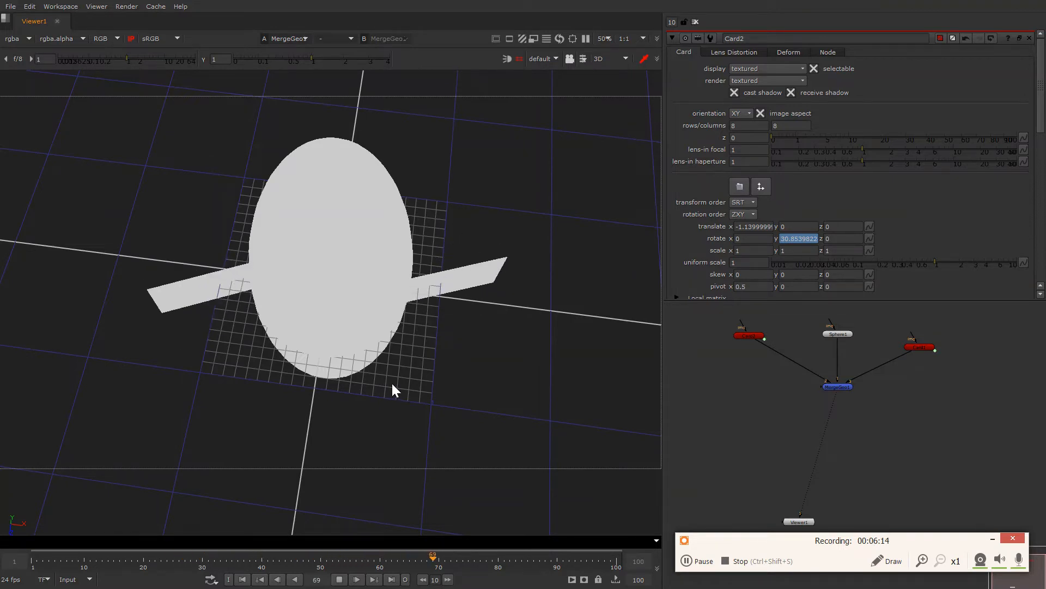
{"action": "key", "text": "k"}
- Add a TransformGeo node after MergeGeo1 and place it just below and beside the merge node
{"action": "middle_click_drag", "start_coordinate": [789, 410], "coordinate": [775, 375]}
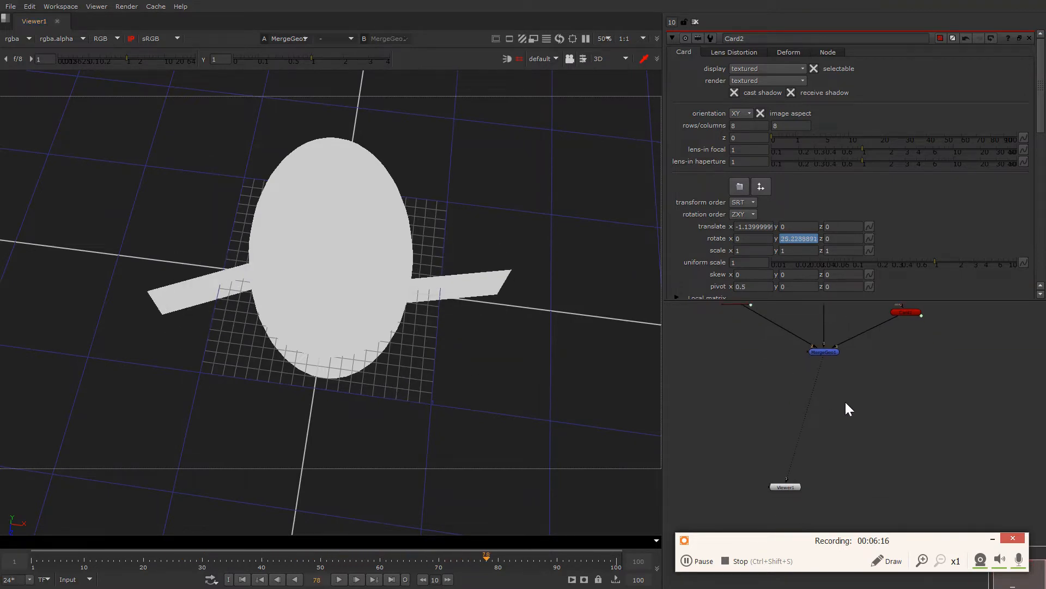
{"action": "double_click", "coordinate": [824, 352]}
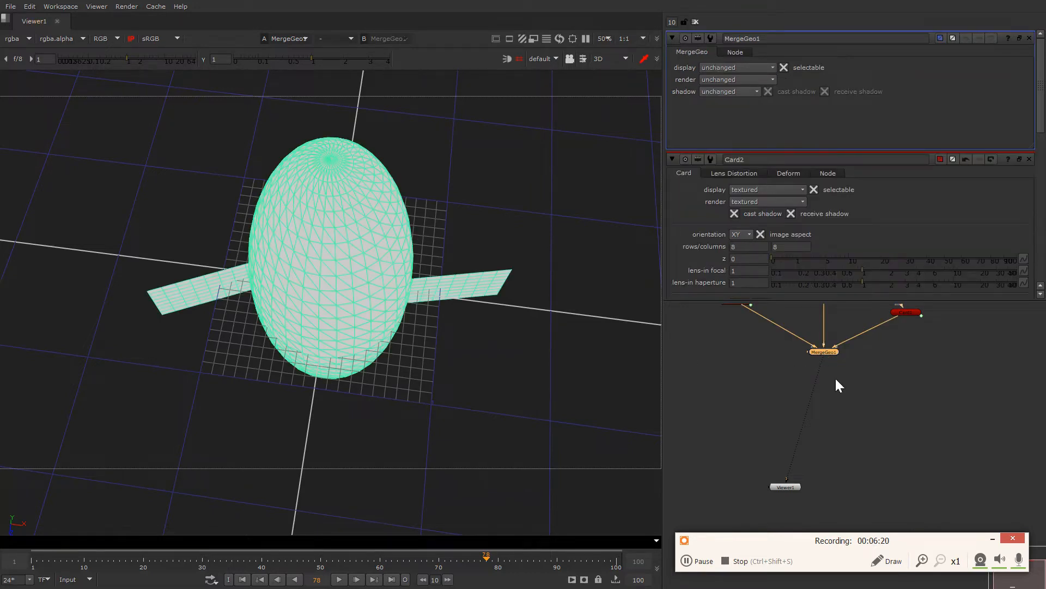
{"action": "key", "text": "Tab"}
{"action": "type", "text": "tra"}
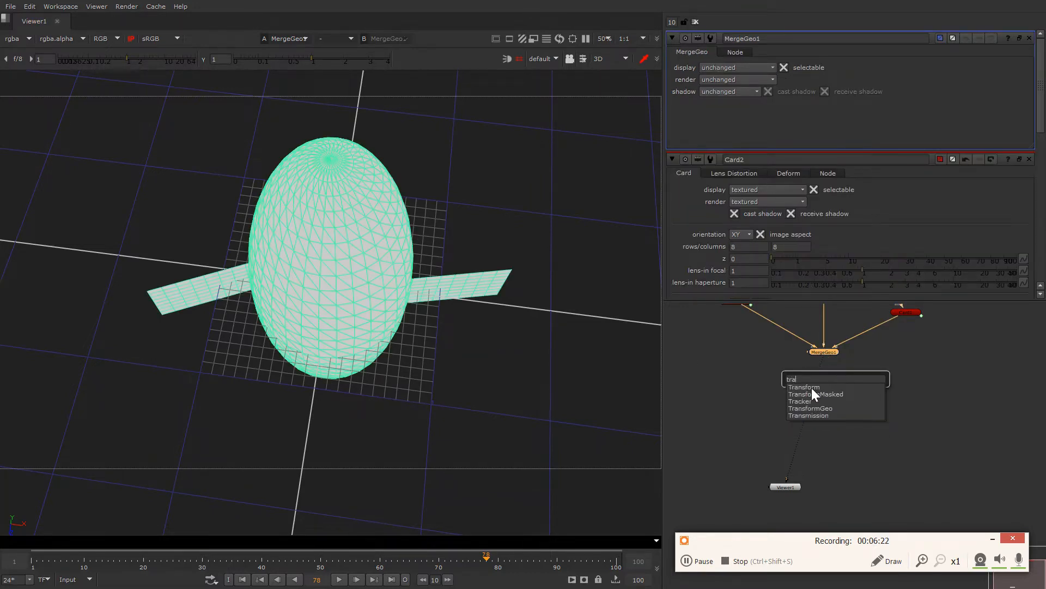
{"action": "left_click", "coordinate": [813, 408]}
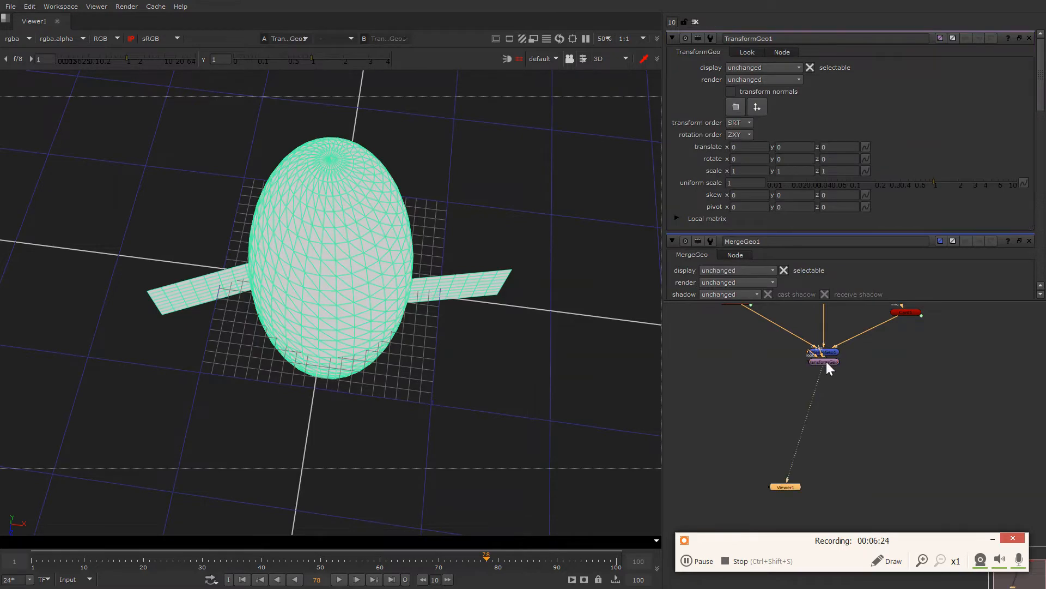
{"action": "left_click_drag", "start_coordinate": [826, 361], "coordinate": [796, 371]}
- Tip the whole bug forward by setting the TransformGeo node's X rotation to 91 degrees
{"action": "left_click_drag", "start_coordinate": [463, 388], "coordinate": [507, 283], "text": "ctrl"}
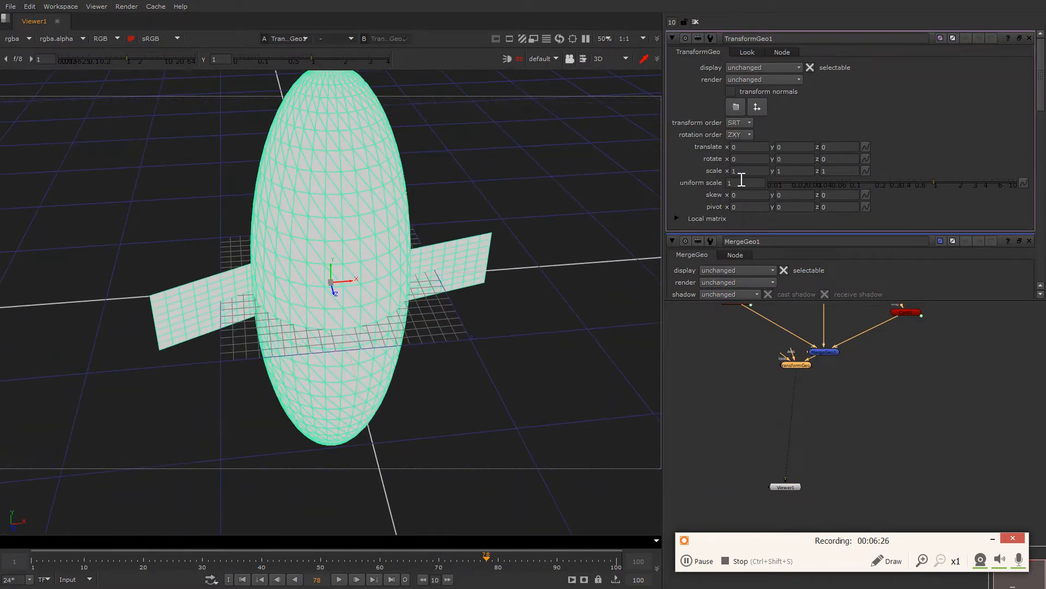
{"action": "left_click", "coordinate": [743, 171]}
{"action": "left_click", "coordinate": [746, 163]}
{"action": "key", "text": "Up"}
{"action": "key", "text": "Up"}
{"action": "key", "text": "Up"}
{"action": "key", "text": "Up"}
{"action": "key", "text": "Up"}
{"action": "key", "text": "Up"}
{"action": "key", "text": "Up"}
{"action": "key", "text": "Up"}
{"action": "key", "text": "Up"}
{"action": "key", "text": "Up"}
{"action": "key", "text": "Up"}
{"action": "key", "text": "Up"}
{"action": "key", "text": "Up"}
{"action": "key", "text": "Up"}
{"action": "key", "text": "Up"}
{"action": "key", "text": "Up"}
{"action": "key", "text": "Up"}
{"action": "key", "text": "Up"}
{"action": "key", "text": "Up"}
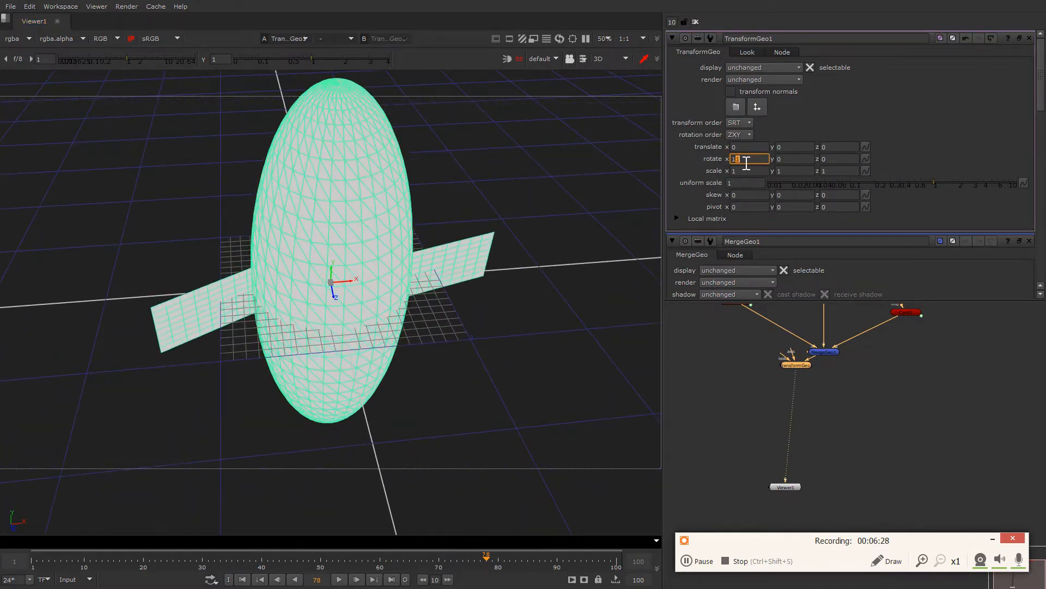
{"action": "key", "text": "Up"}
{"action": "key", "text": "Up"}
{"action": "left_click_drag", "start_coordinate": [477, 319], "coordinate": [245, 324], "text": "ctrl"}
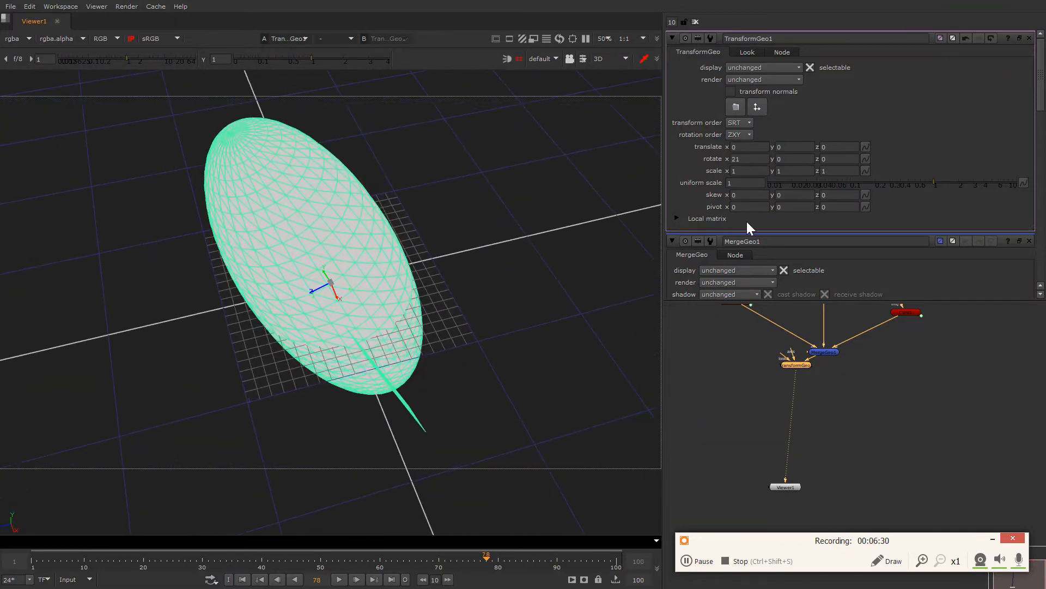
{"action": "left_click", "coordinate": [755, 160]}
{"action": "double_click", "coordinate": [734, 161]}
{"action": "key", "text": "Up"}
{"action": "key", "text": "Up"}
{"action": "key", "text": "Up"}
{"action": "key", "text": "Up"}
{"action": "key", "text": "Up"}
{"action": "key", "text": "Up"}
{"action": "key", "text": "Up"}
{"action": "key", "text": "Up"}
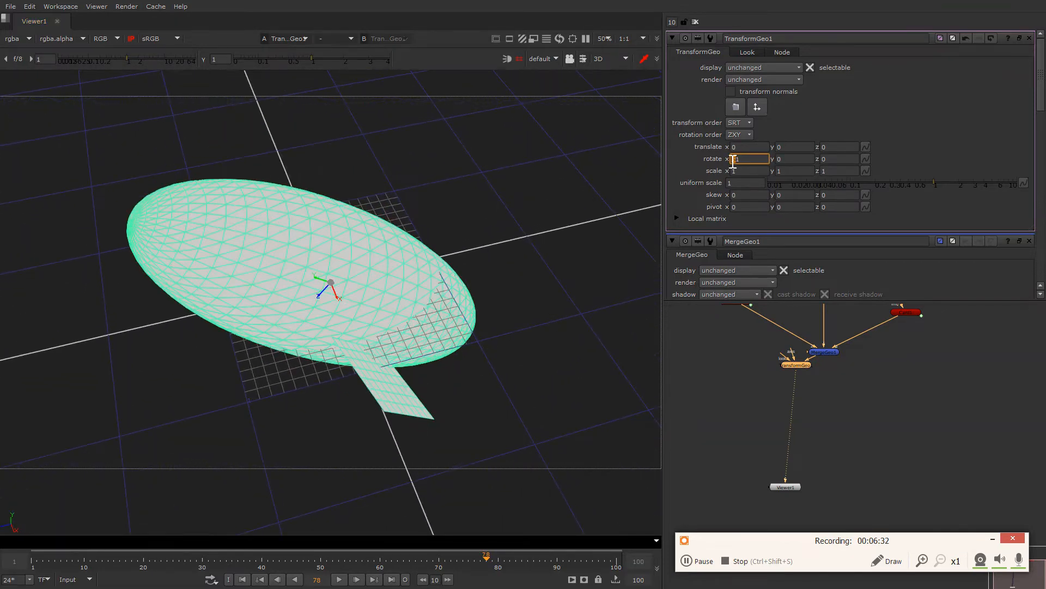
{"action": "key", "text": "Down"}
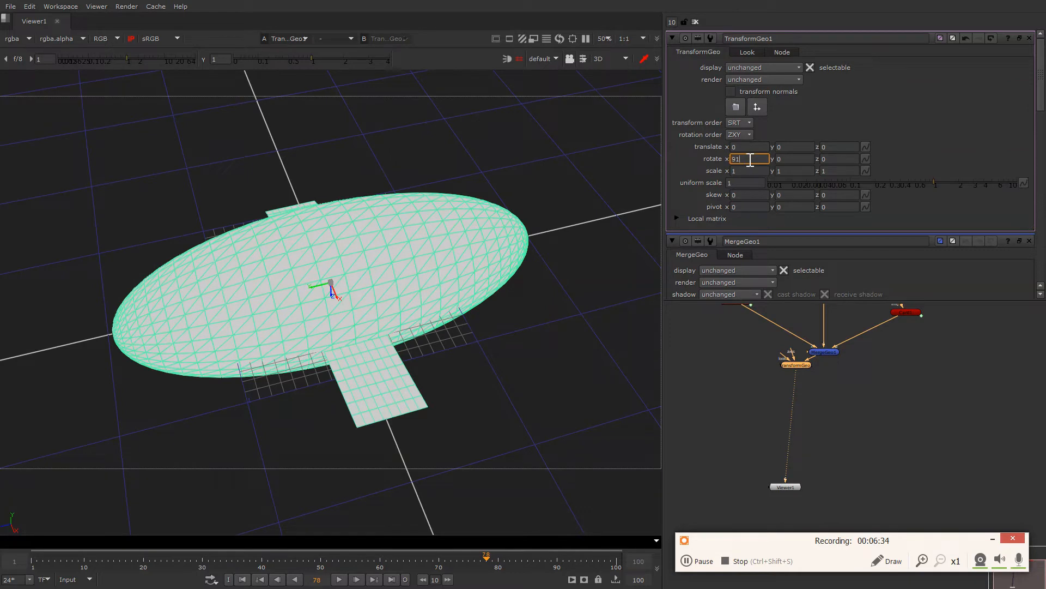
{"action": "key", "text": "Down"}
{"action": "key", "text": "Down"}
{"action": "key", "text": "Down"}
{"action": "key", "text": "Up"}
{"action": "key", "text": "Up"}
{"action": "key", "text": "Up"}
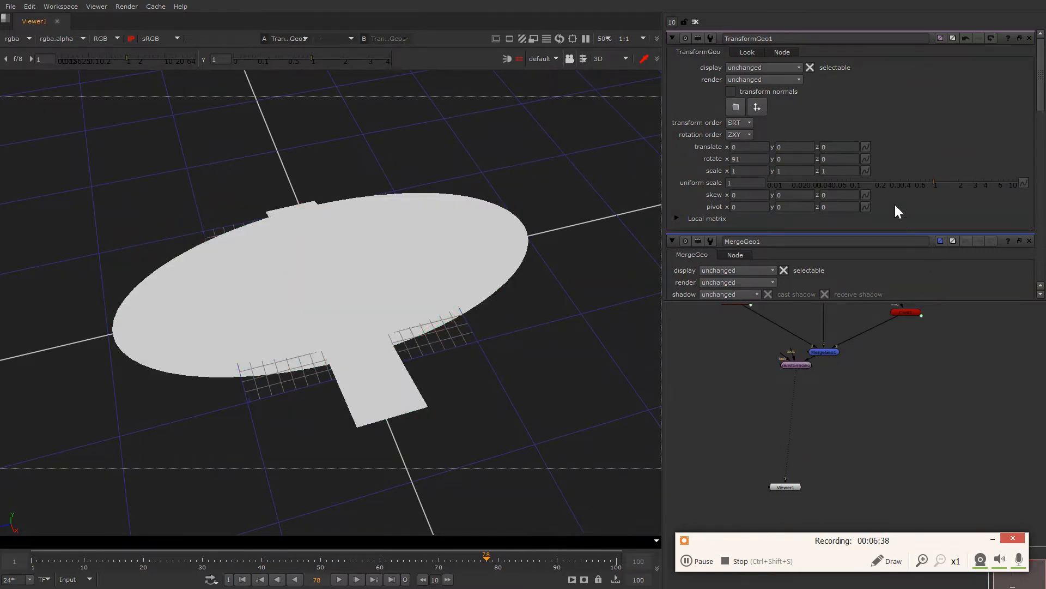
- Shrink the whole bug by setting the TransformGeo node's uniform scale to 0.041, and play the animation to check it
{"action": "left_click_drag", "start_coordinate": [896, 185], "coordinate": [825, 188]}
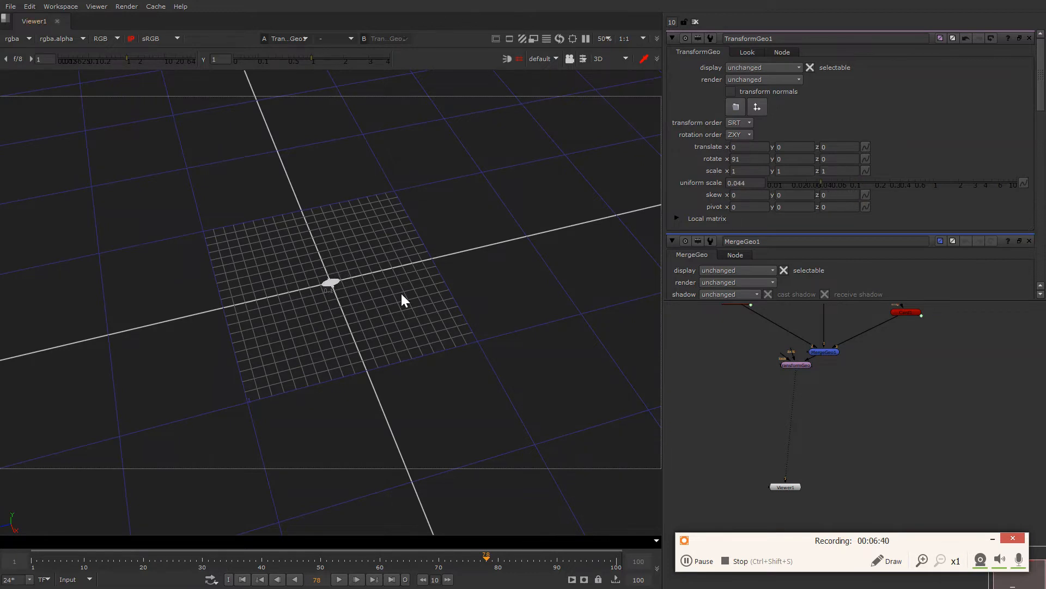
{"action": "scroll", "coordinate": [358, 299], "scroll_direction": "up", "scroll_amount": 5}
{"action": "scroll", "coordinate": [341, 309], "scroll_direction": "up", "scroll_amount": 5}
{"action": "left_click_drag", "start_coordinate": [352, 308], "coordinate": [417, 335], "text": "ctrl"}
{"action": "left_click", "coordinate": [824, 352]}
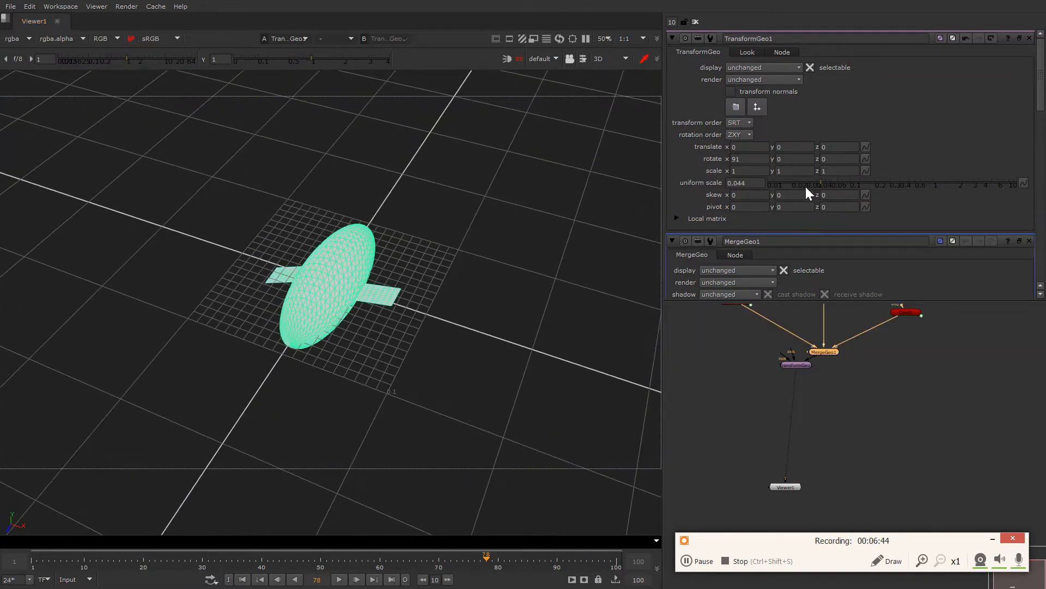
{"action": "left_click_drag", "start_coordinate": [813, 185], "coordinate": [816, 186]}
{"action": "left_click", "coordinate": [452, 345]}
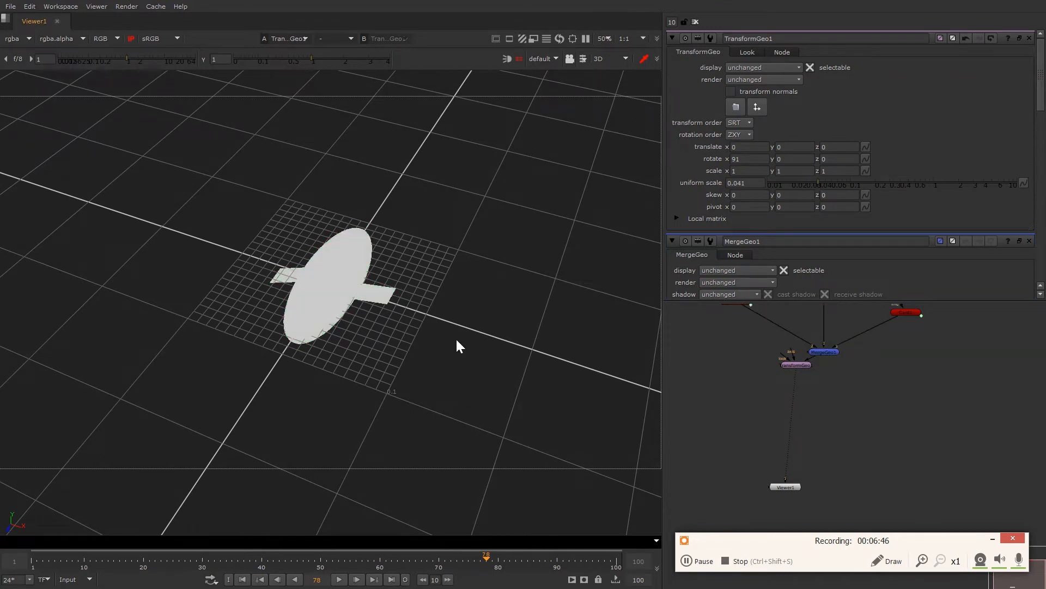
{"action": "key", "text": "l"}
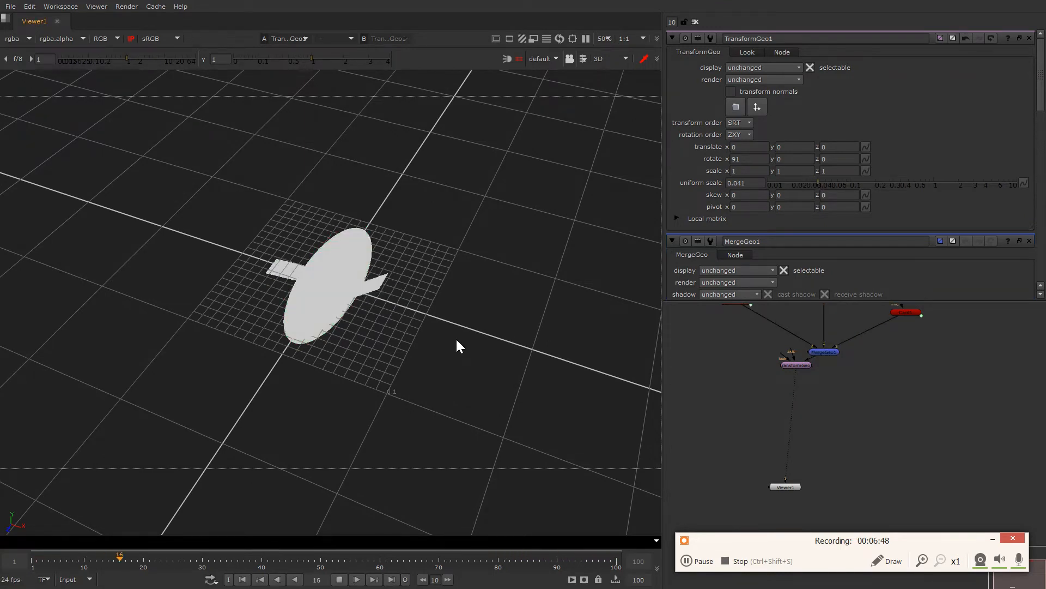
{"action": "left_click", "coordinate": [355, 322]}
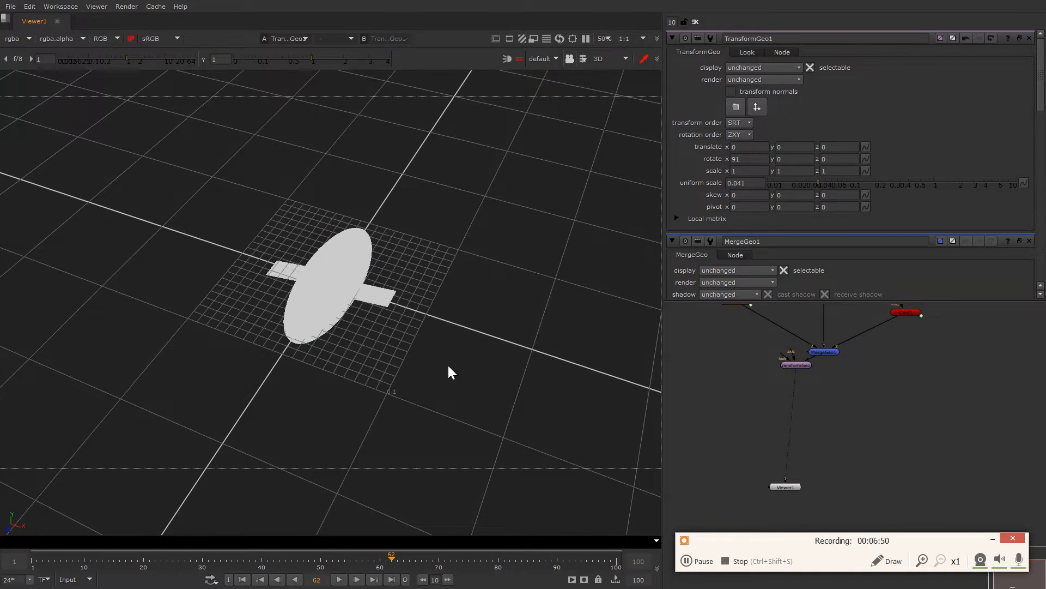
- Line up the TransformGeo node directly under MergeGeo1 and move the Viewer node farther down below it
{"action": "scroll", "coordinate": [808, 392], "scroll_direction": "down", "scroll_amount": 3}
{"action": "left_click_drag", "start_coordinate": [786, 349], "coordinate": [805, 357]}
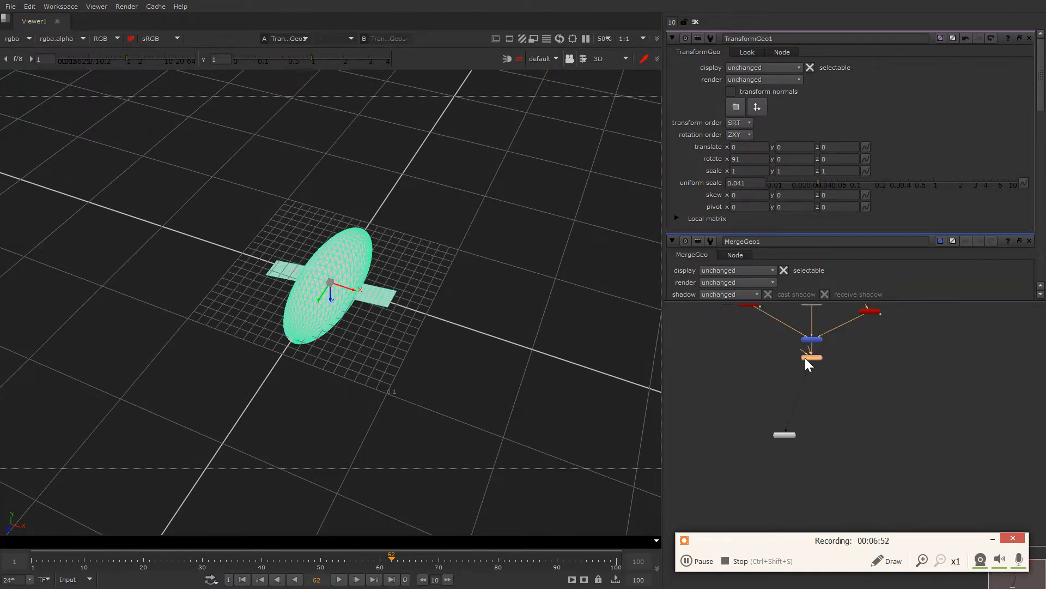
{"action": "left_click", "coordinate": [476, 303]}
{"action": "middle_click_drag", "start_coordinate": [791, 450], "coordinate": [777, 423]}
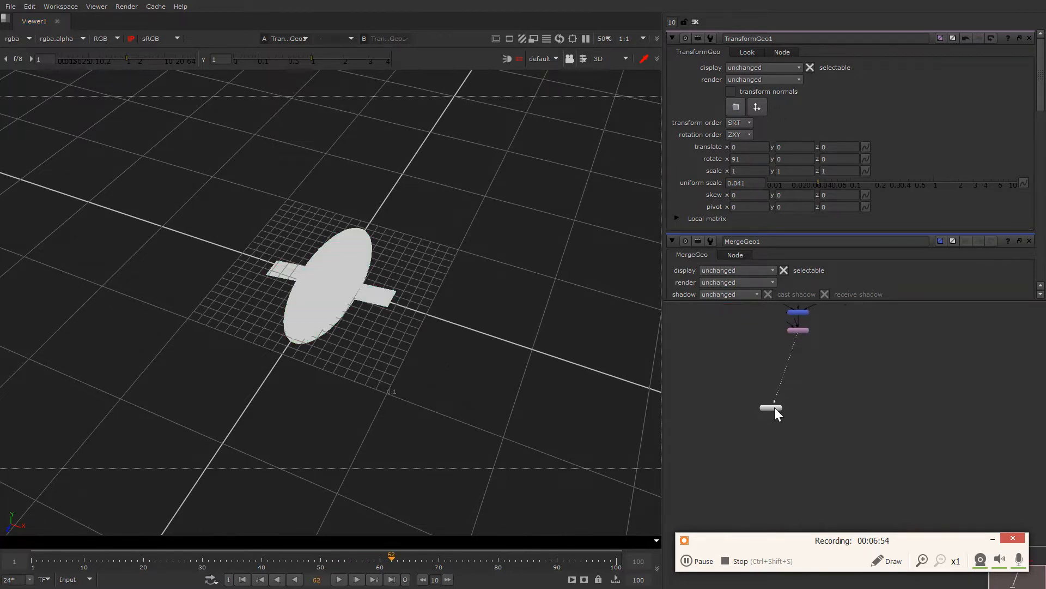
{"action": "left_click_drag", "start_coordinate": [771, 408], "coordinate": [799, 481]}
- Add a separate ParticleEmitter node beside the TransformGeo node and display its default particle stream in the 3D viewer
{"action": "left_click", "coordinate": [825, 388]}
{"action": "key", "text": "Tab"}
{"action": "type", "text": "parti"}
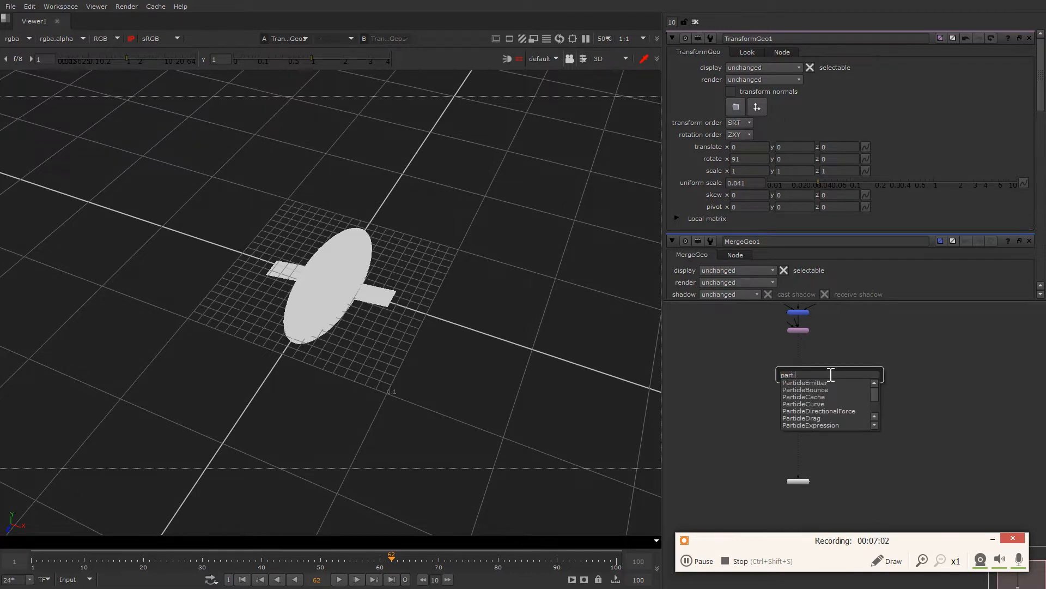
{"action": "type", "text": "cle"}
{"action": "left_click", "coordinate": [823, 381]}
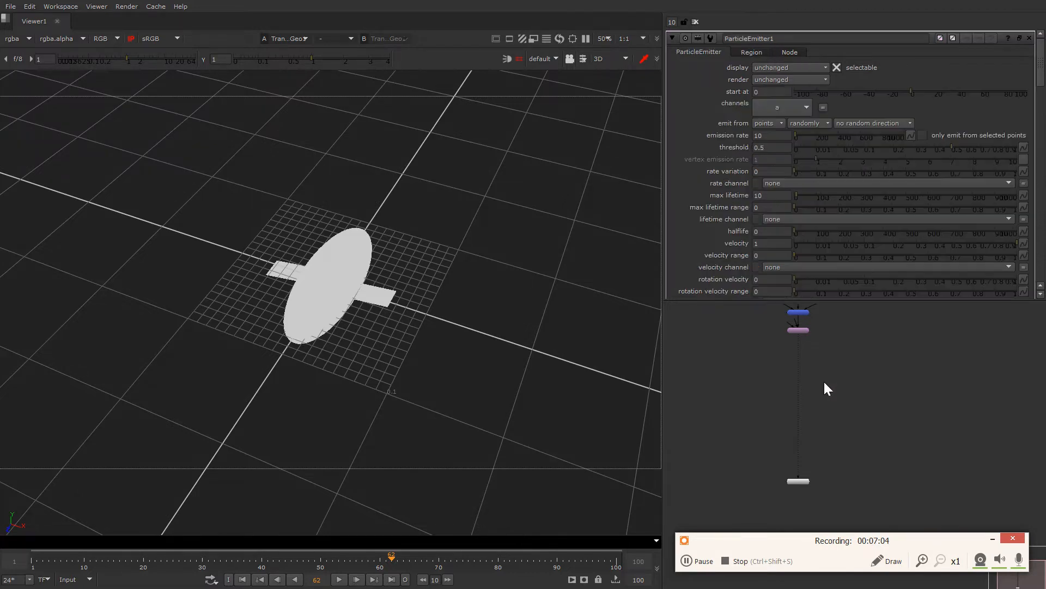
{"action": "key", "text": "1"}
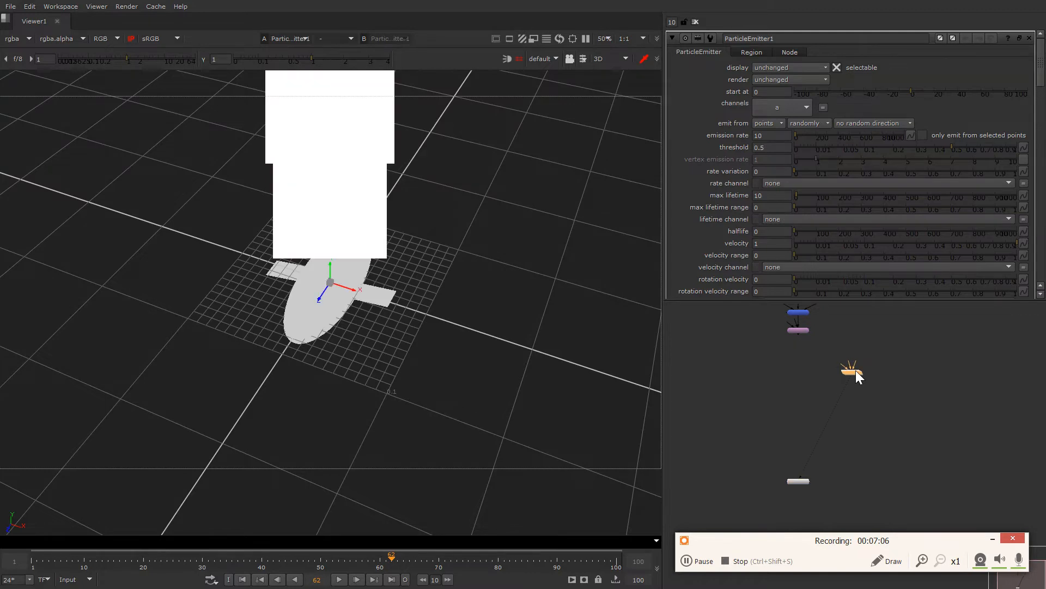
{"action": "scroll", "coordinate": [492, 298], "scroll_direction": "down", "scroll_amount": 6}
{"action": "middle_click_drag", "start_coordinate": [477, 245], "coordinate": [476, 351]}
{"action": "scroll", "coordinate": [472, 329], "scroll_direction": "down", "scroll_amount": 10}
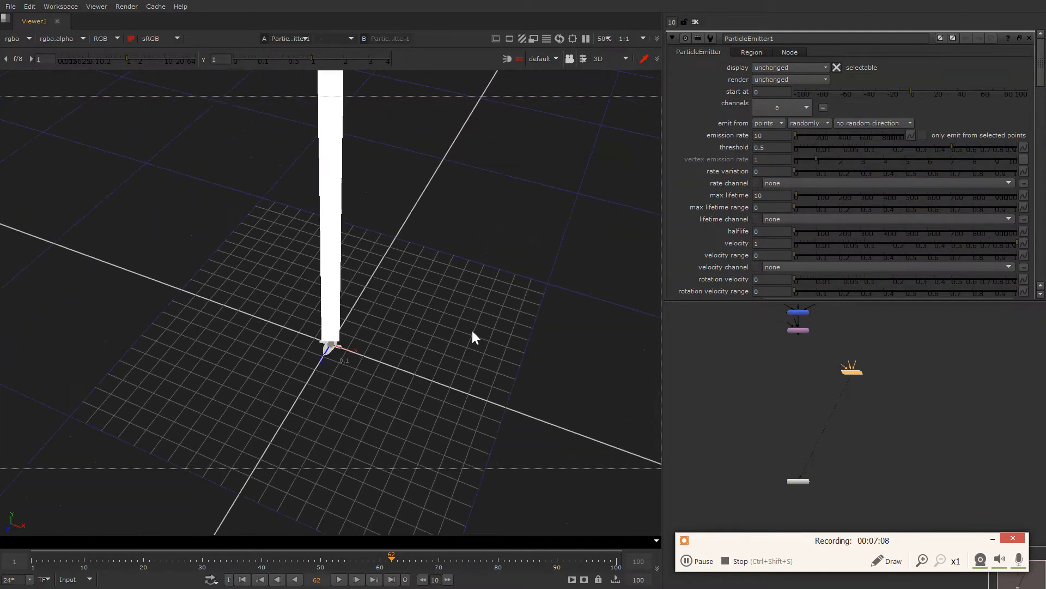
{"action": "middle_click_drag", "start_coordinate": [393, 239], "coordinate": [404, 346]}
{"action": "scroll", "coordinate": [405, 346], "scroll_direction": "down", "scroll_amount": 4}
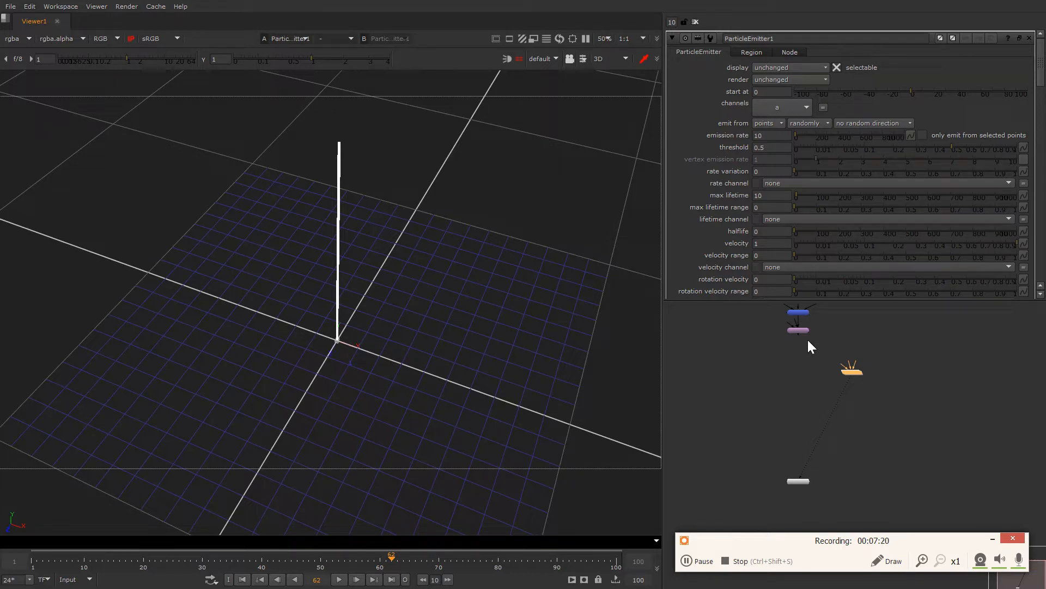
- Display the TransformGeo node's output in the viewer again and frame the bug
{"action": "scroll", "coordinate": [803, 345], "scroll_direction": "up", "scroll_amount": 3}
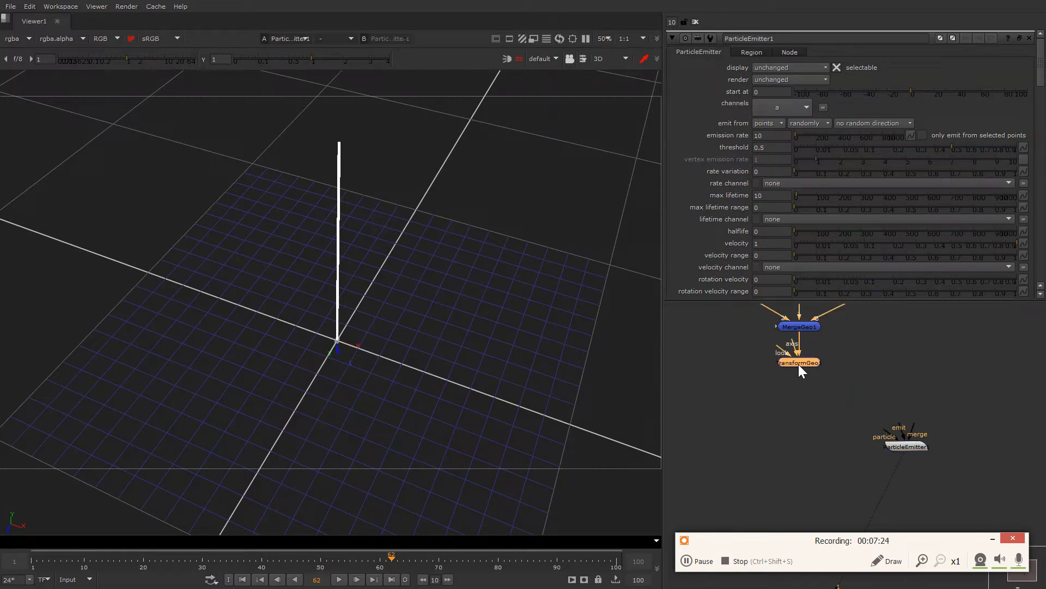
{"action": "key", "text": "1"}
{"action": "key", "text": "f"}
{"action": "scroll", "coordinate": [381, 347], "scroll_direction": "up", "scroll_amount": 2}
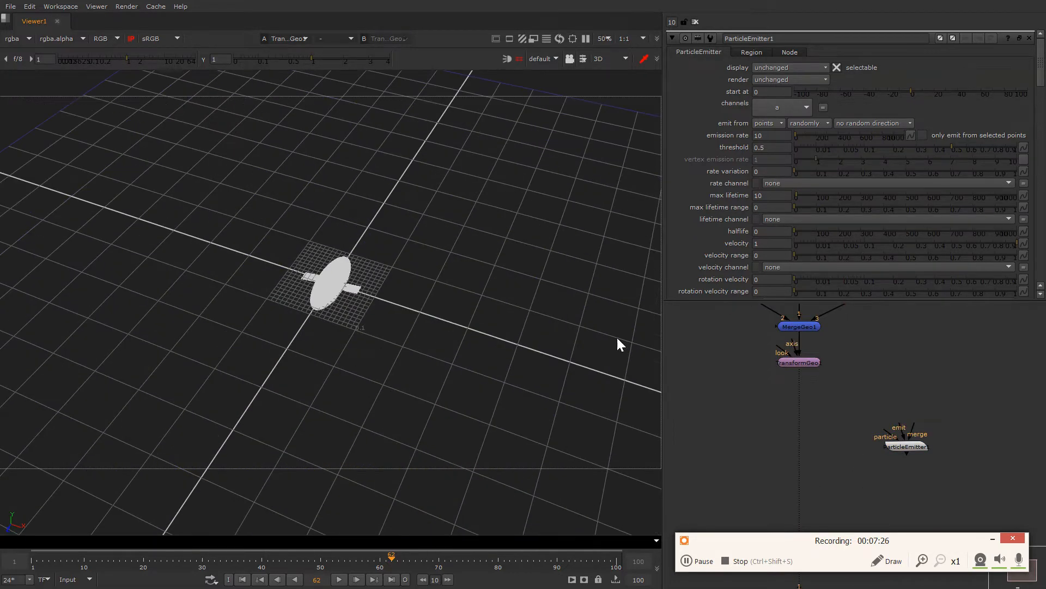
{"action": "middle_click_drag", "start_coordinate": [840, 354], "coordinate": [884, 413]}
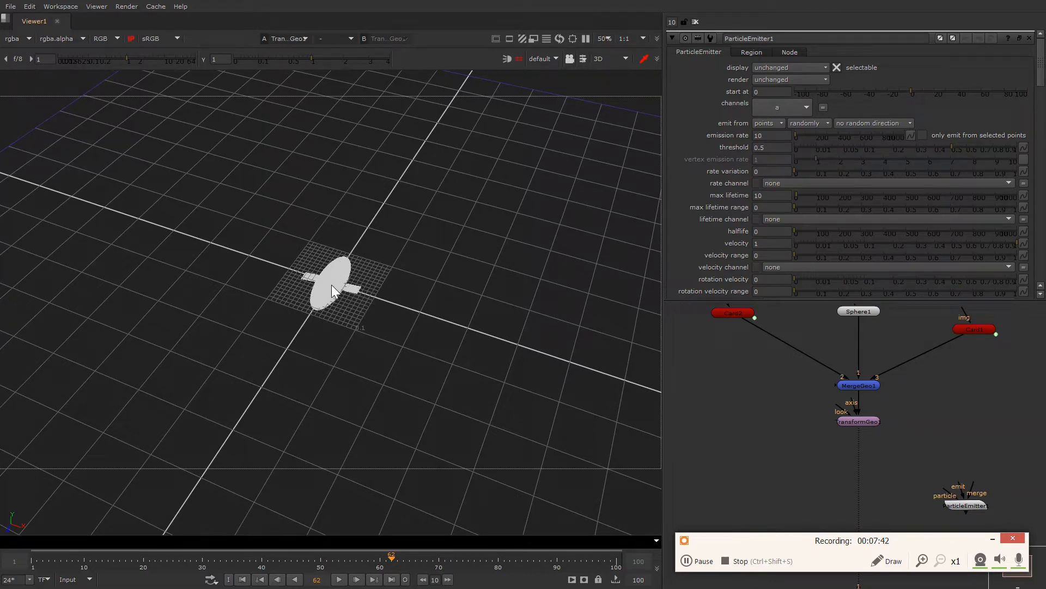
{"action": "left_click", "coordinate": [330, 298]}
{"action": "left_click", "coordinate": [501, 270]}
{"action": "left_click_drag", "start_coordinate": [229, 227], "coordinate": [387, 364]}
{"action": "left_click", "coordinate": [427, 337]}
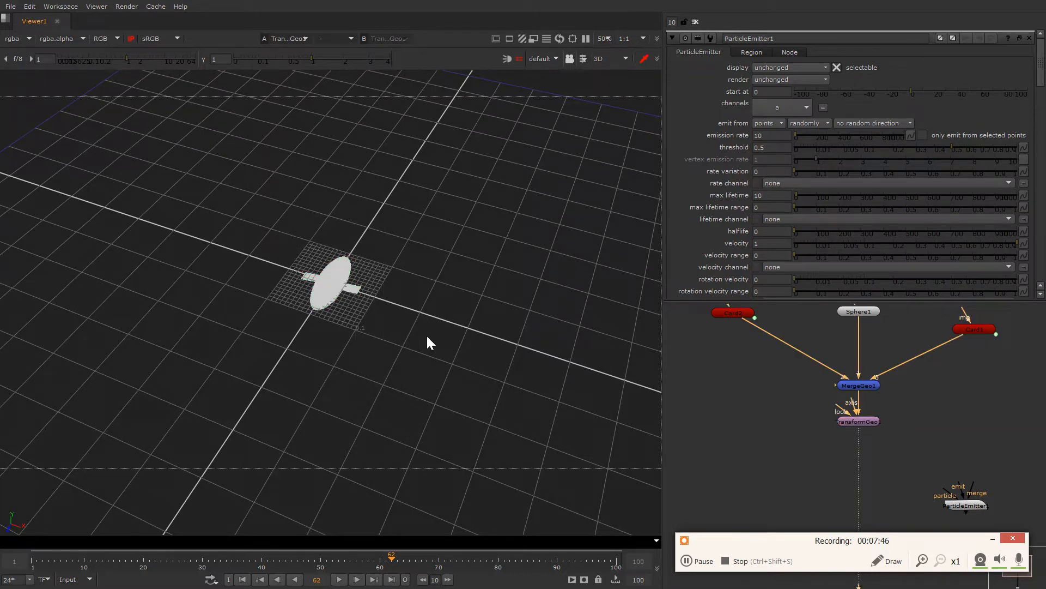
{"action": "middle_click_drag", "start_coordinate": [800, 431], "coordinate": [796, 399]}
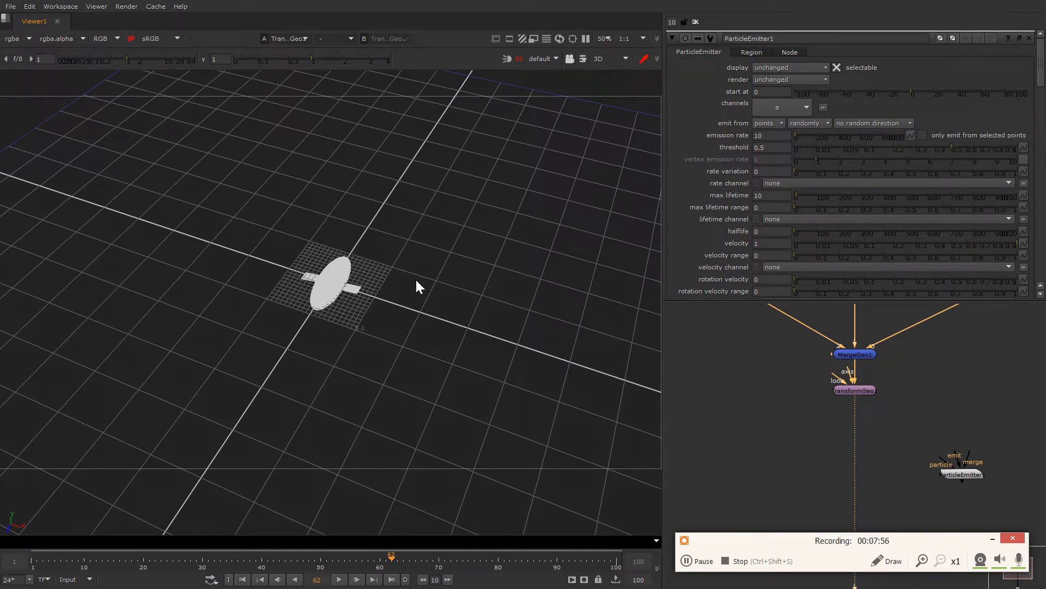
- Set the particle emitter's velocity to 0
{"action": "left_click", "coordinate": [769, 136]}
{"action": "left_click_drag", "start_coordinate": [769, 139], "coordinate": [759, 139]}
{"action": "scroll", "coordinate": [805, 188], "scroll_direction": "down", "scroll_amount": 3}
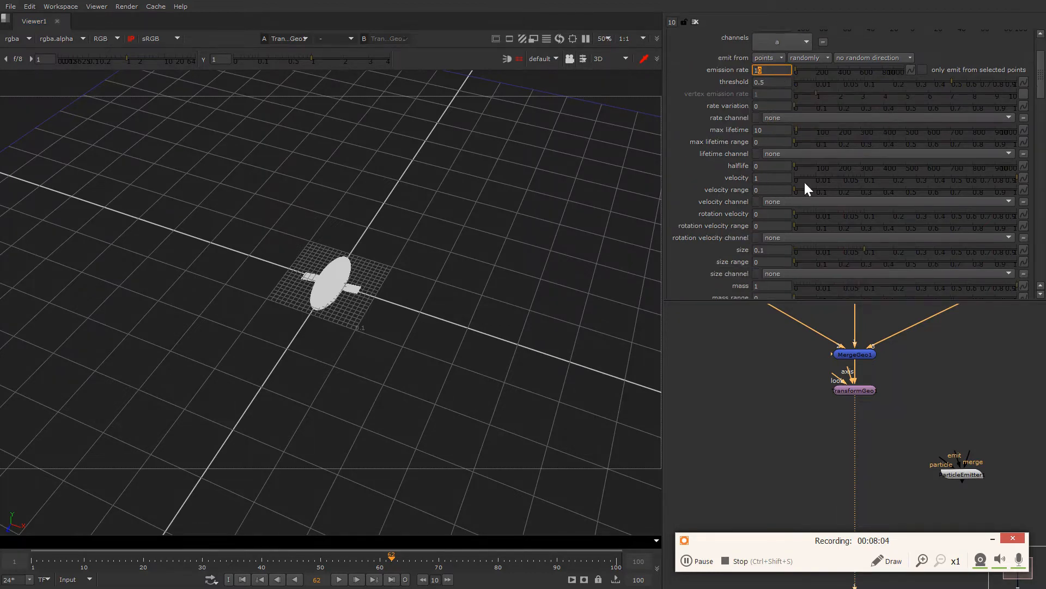
{"action": "left_click_drag", "start_coordinate": [836, 178], "coordinate": [347, 182]}
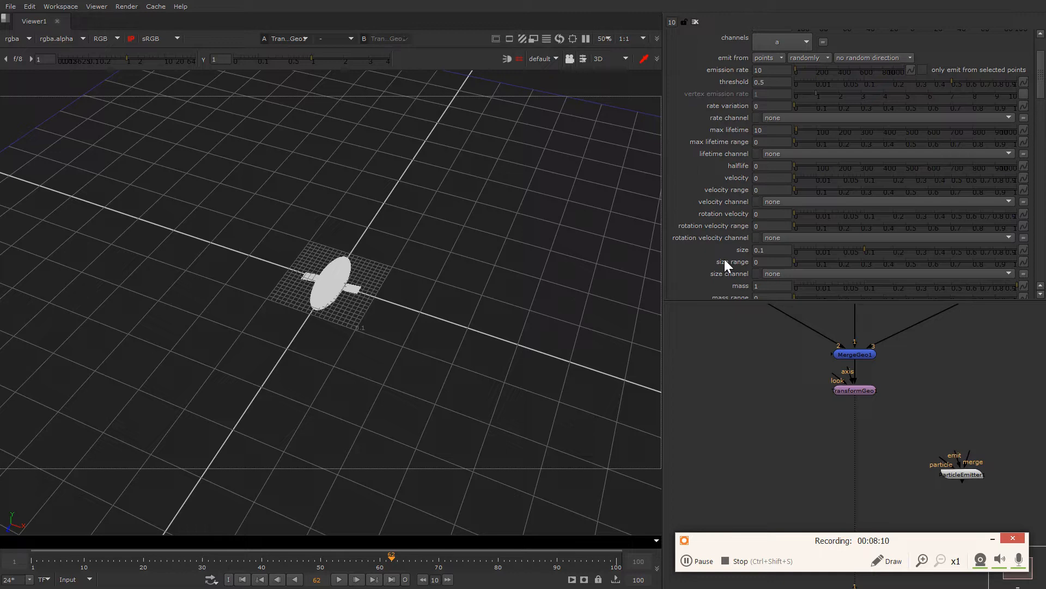
{"action": "scroll", "coordinate": [724, 250], "scroll_direction": "up", "scroll_amount": 2}
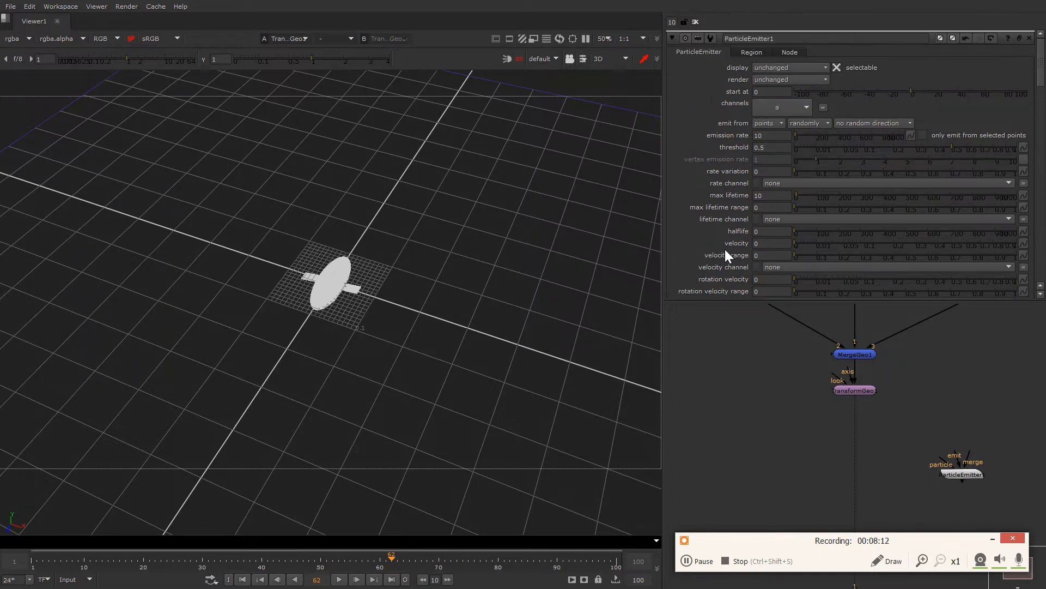
{"action": "scroll", "coordinate": [725, 249], "scroll_direction": "down", "scroll_amount": 2}
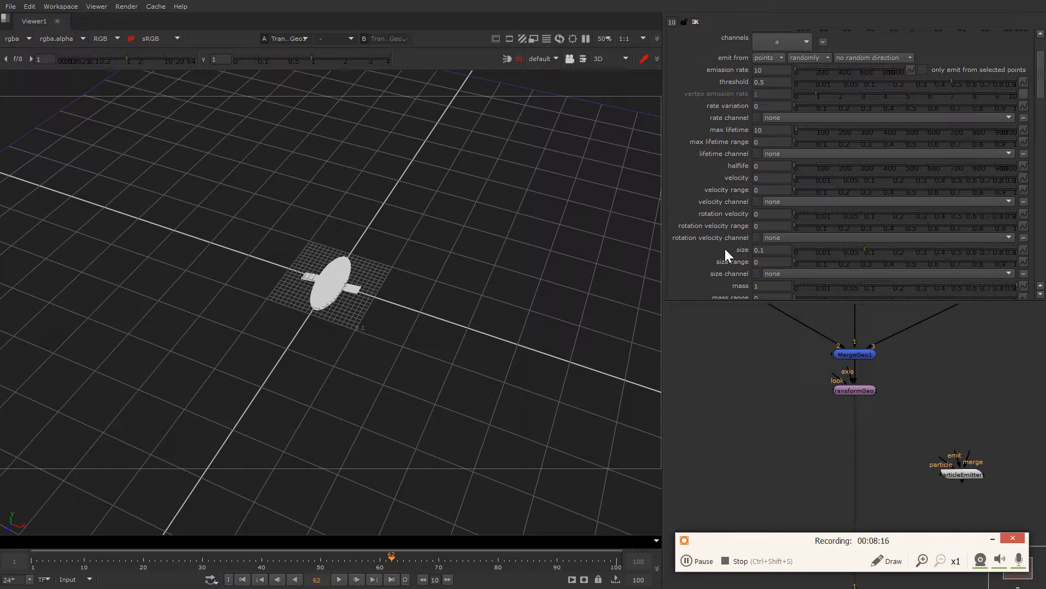
{"action": "scroll", "coordinate": [725, 249], "scroll_direction": "up", "scroll_amount": 3}
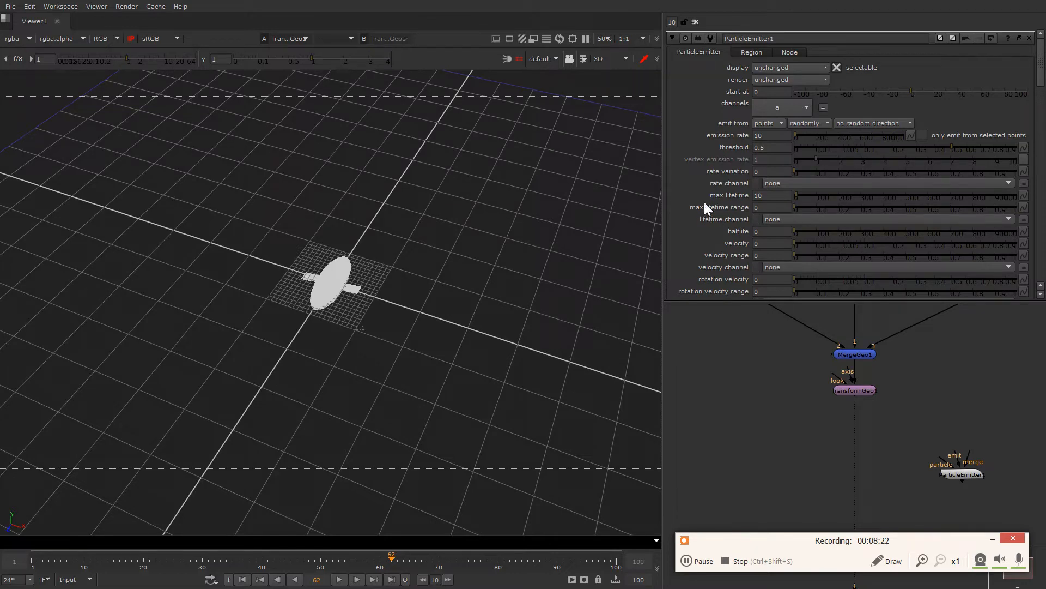
- Add a Cube node beside the merged bug nodes and set its display to off
{"action": "middle_click_drag", "start_coordinate": [753, 381], "coordinate": [802, 383]}
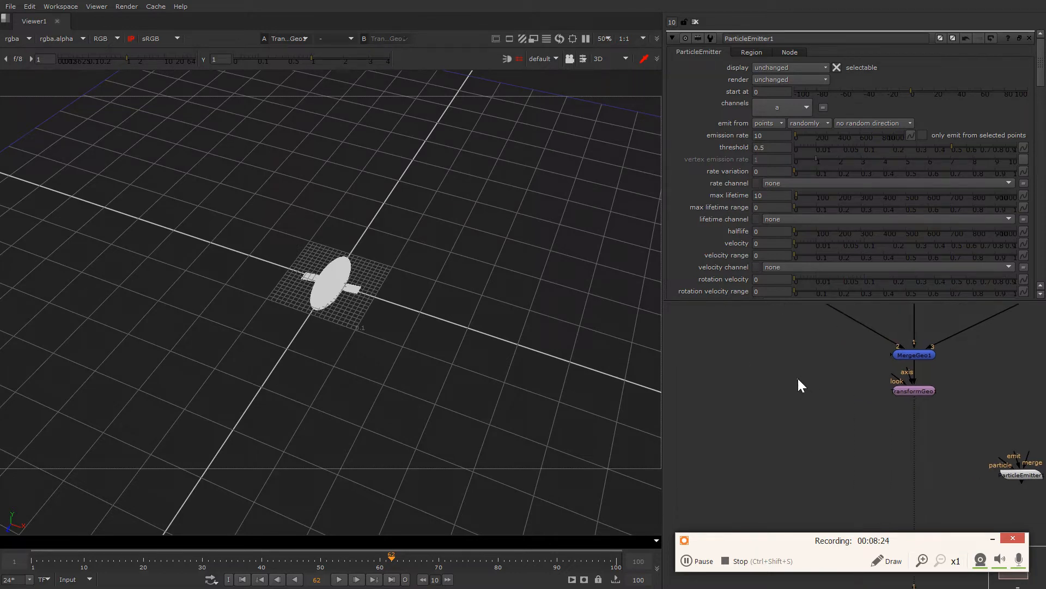
{"action": "key", "text": "Tab"}
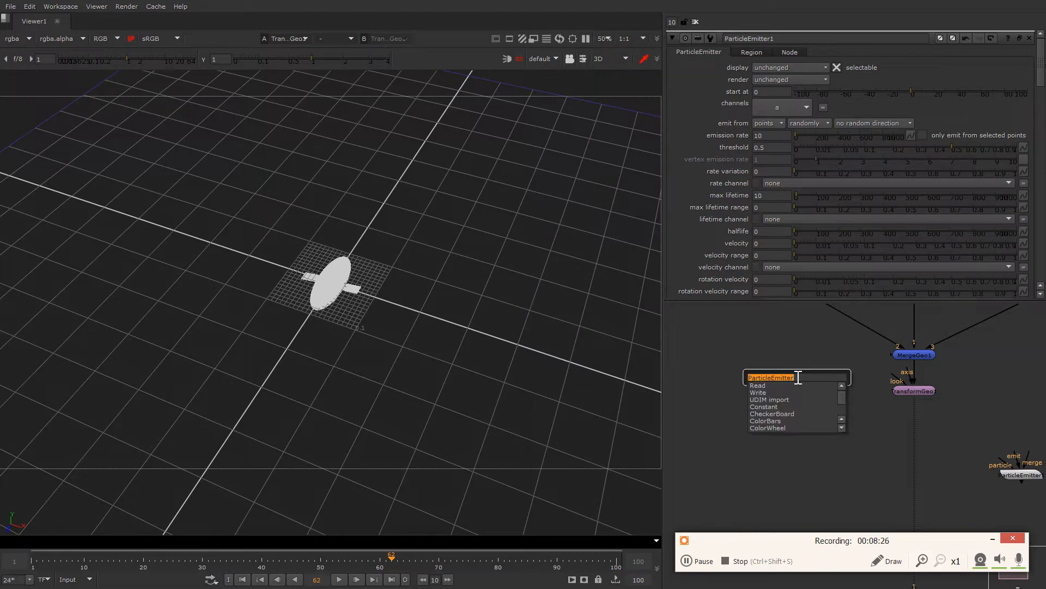
{"action": "type", "text": "cube"}
{"action": "key", "text": "Return"}
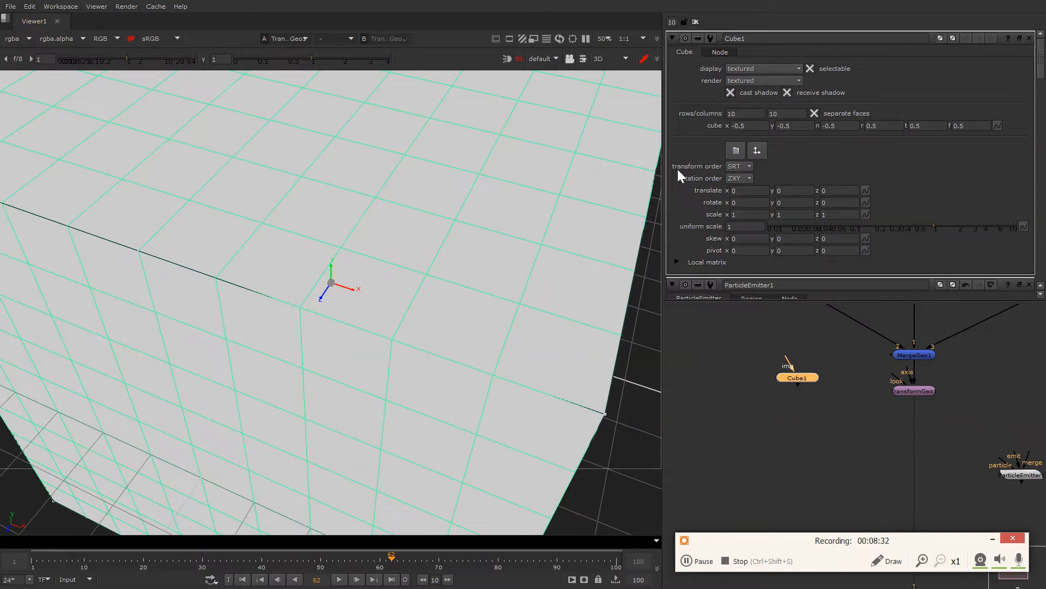
{"action": "left_click", "coordinate": [763, 68]}
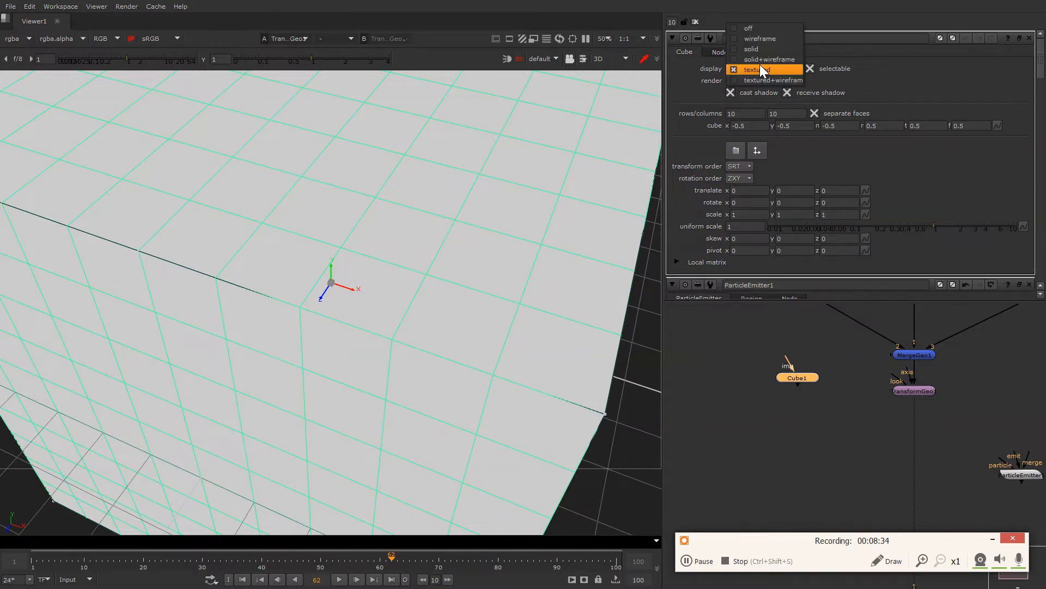
{"action": "left_click", "coordinate": [757, 29]}
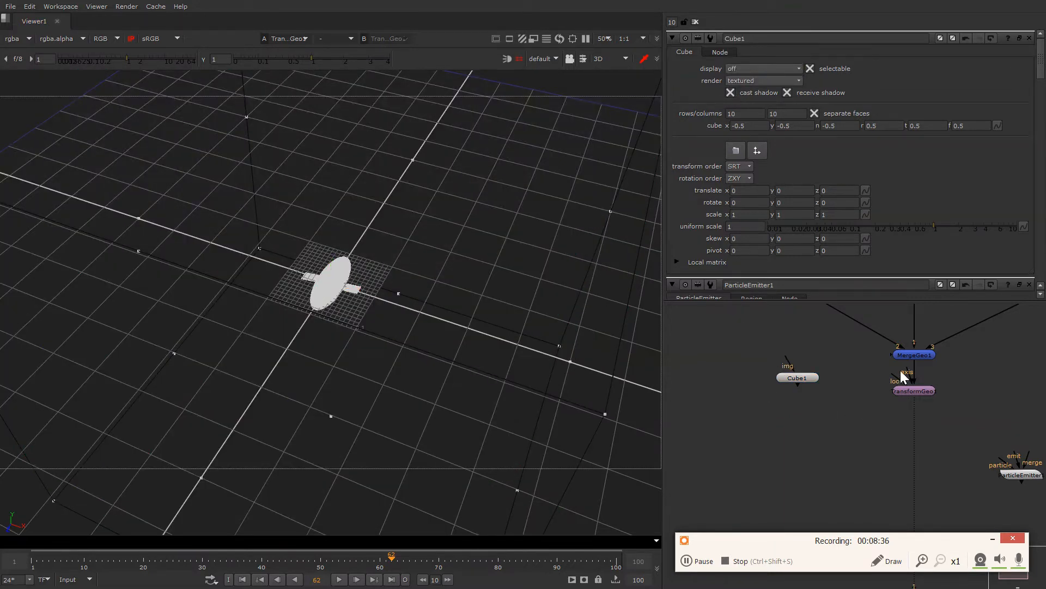
- Connect TransformGeo to the ParticleEmitter's particle input and Cube1 to its emit input, and arrange the emitter below the TransformGeo node
{"action": "scroll", "coordinate": [864, 393], "scroll_direction": "down", "scroll_amount": 1}
{"action": "middle_click_drag", "start_coordinate": [874, 424], "coordinate": [864, 392]}
{"action": "left_click_drag", "start_coordinate": [800, 349], "coordinate": [773, 361]}
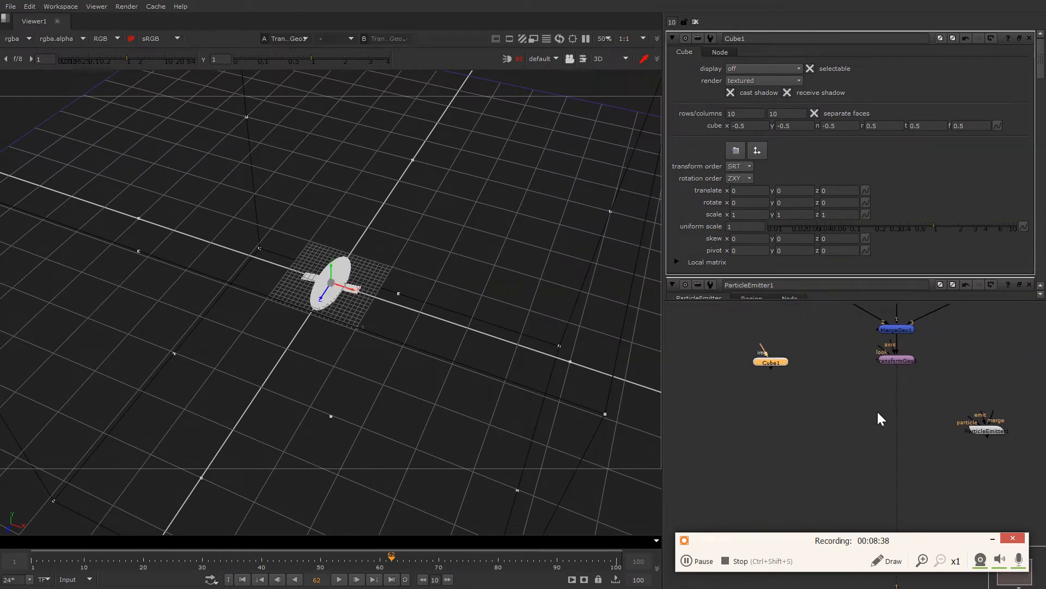
{"action": "left_click", "coordinate": [990, 427]}
{"action": "left_click_drag", "start_coordinate": [985, 432], "coordinate": [950, 439]}
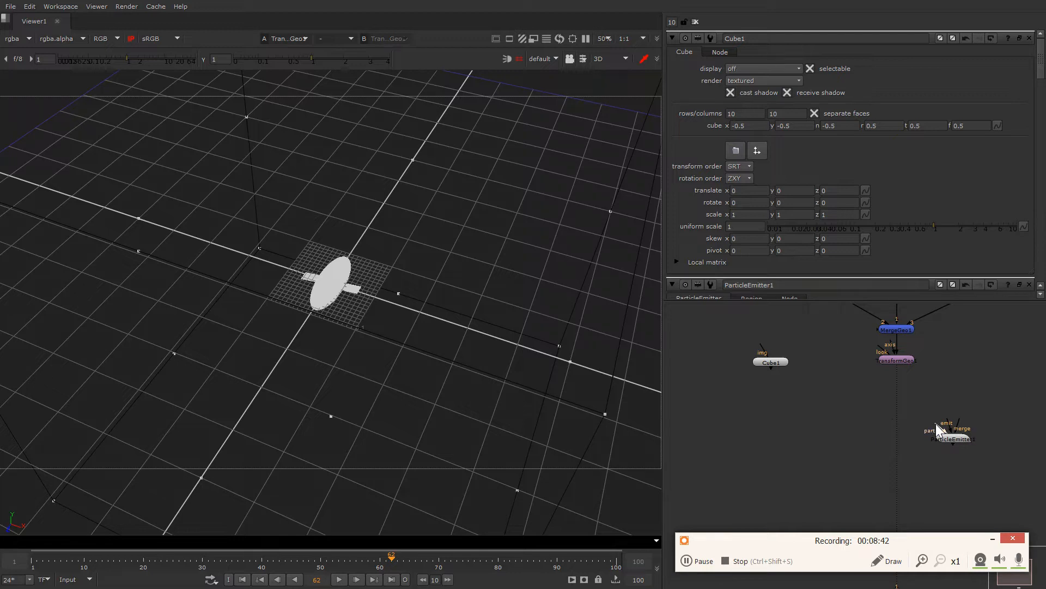
{"action": "left_click_drag", "start_coordinate": [937, 428], "coordinate": [844, 426]}
{"action": "left_click_drag", "start_coordinate": [795, 399], "coordinate": [773, 364]}
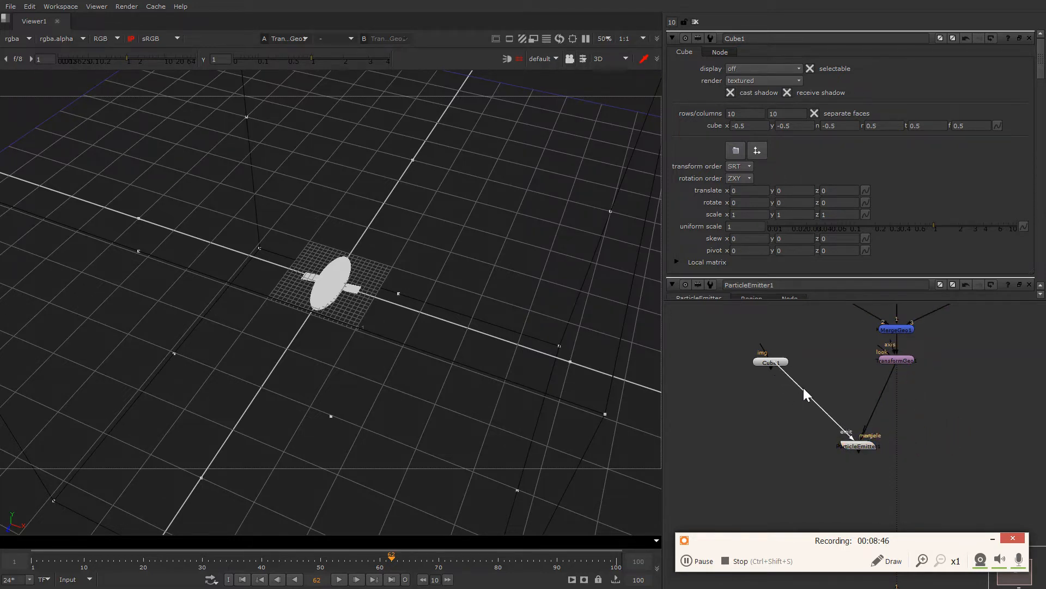
{"action": "left_click_drag", "start_coordinate": [866, 444], "coordinate": [902, 418]}
- View the ParticleEmitter's output with its properties open, and play the animation to check the bugs emitted from the cube
{"action": "key", "text": "1"}
{"action": "double_click", "coordinate": [904, 416]}
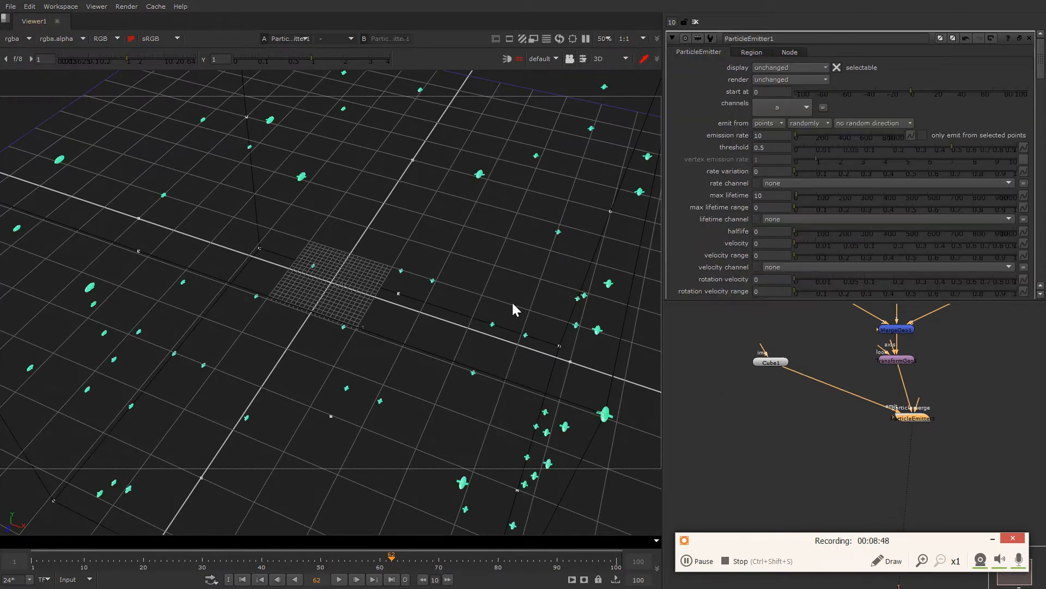
{"action": "left_click_drag", "start_coordinate": [410, 338], "coordinate": [459, 279], "text": "ctrl"}
{"action": "left_click", "coordinate": [459, 277]}
{"action": "key", "text": "l"}
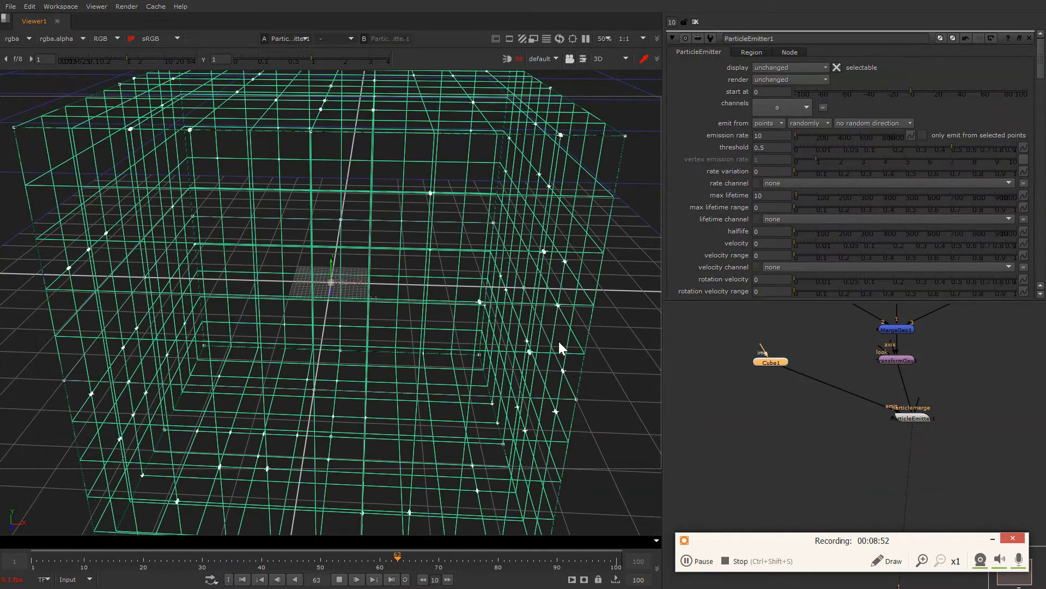
{"action": "left_click", "coordinate": [582, 368]}
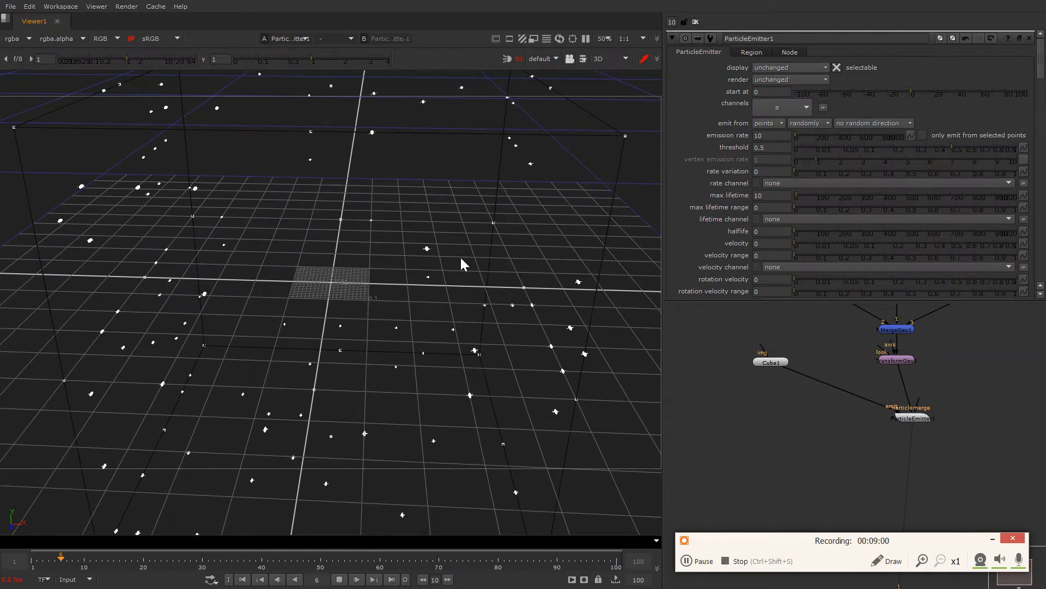
{"action": "key", "text": "k"}
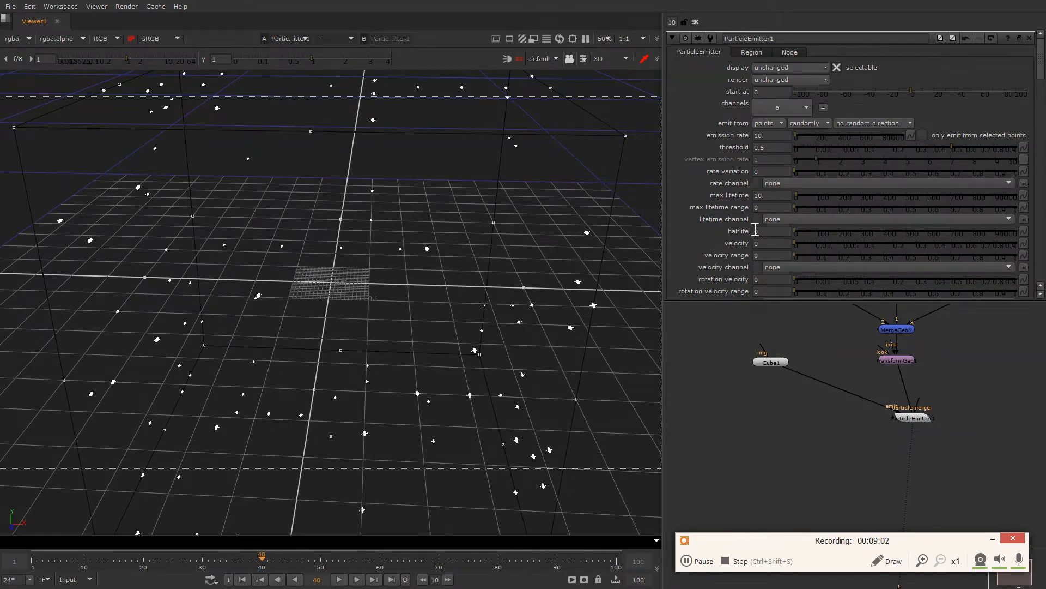
- Set ParticleEmitter1's max lifetime to 1000
{"action": "left_click", "coordinate": [769, 196]}
{"action": "type", "text": "00"}
{"action": "left_click", "coordinate": [511, 225]}
{"action": "left_click", "coordinate": [647, 277]}
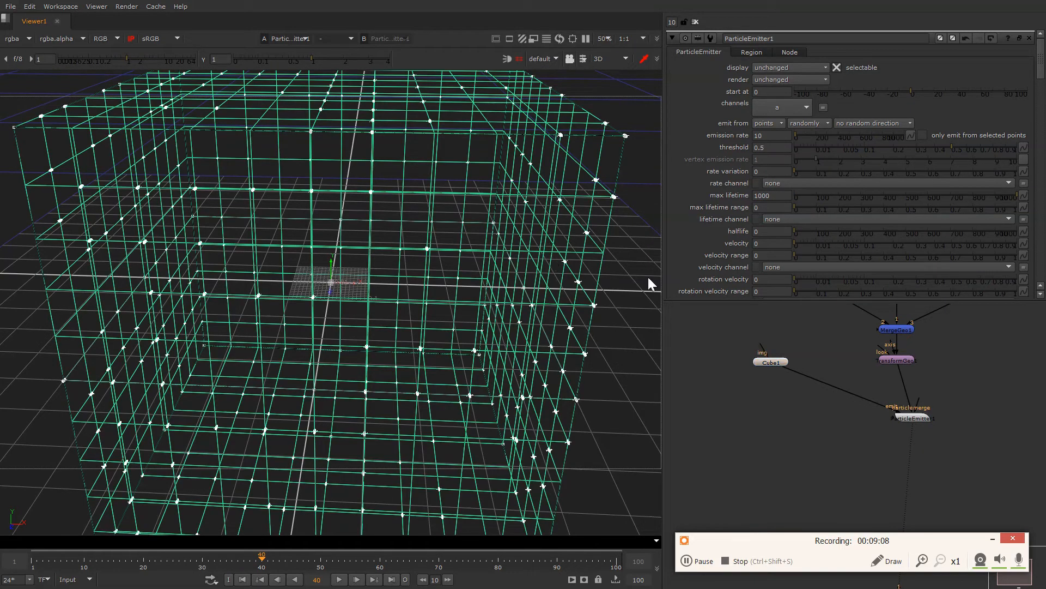
- Set ParticleEmitter1's emission rate to 0
{"action": "double_click", "coordinate": [771, 140]}
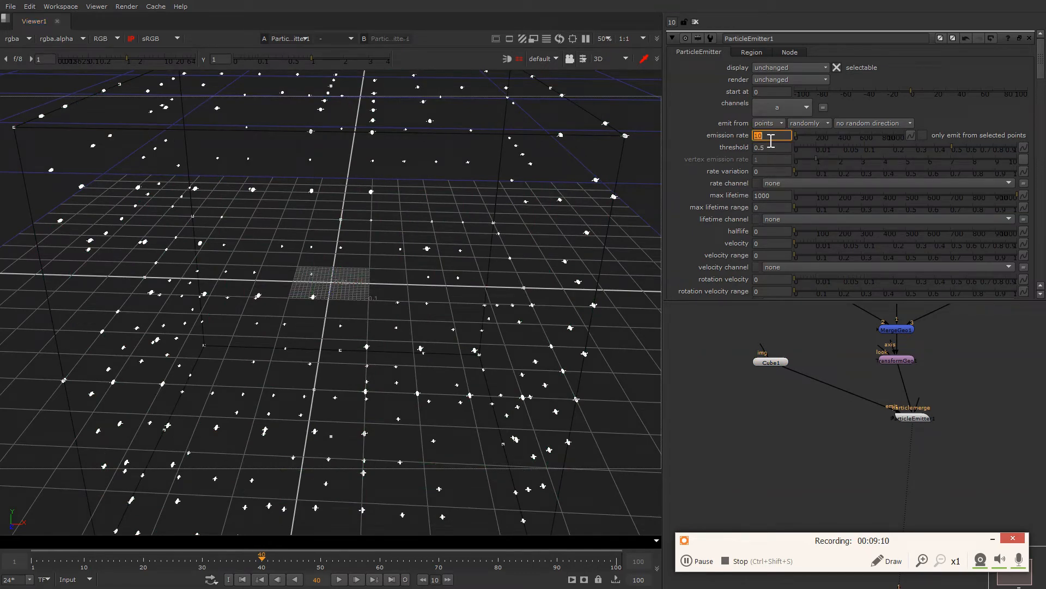
{"action": "type", "text": "0"}
{"action": "key", "text": "Return"}
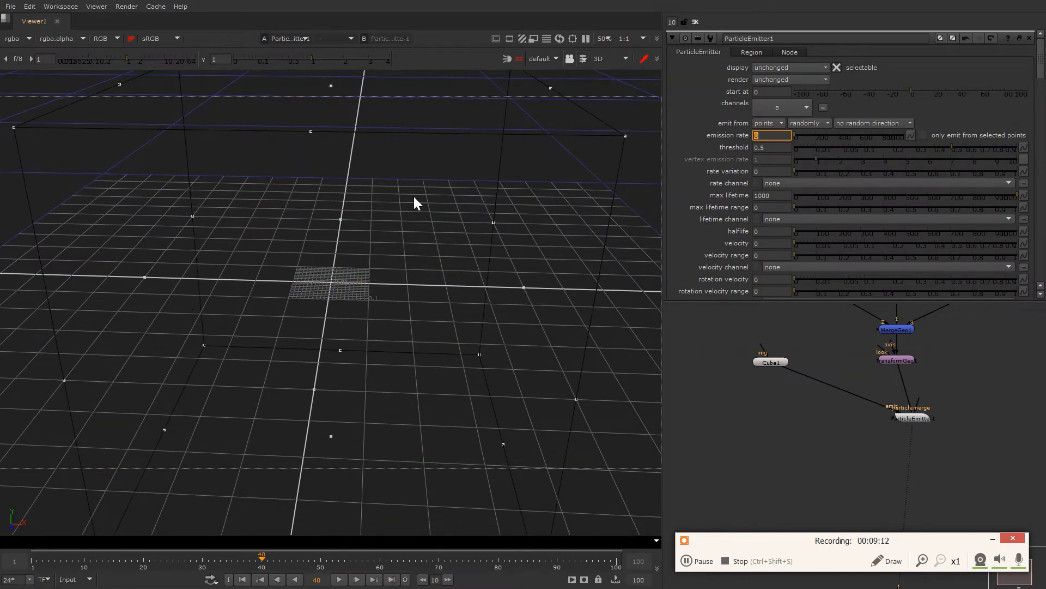
{"action": "left_click", "coordinate": [358, 330]}
{"action": "left_click", "coordinate": [629, 430]}
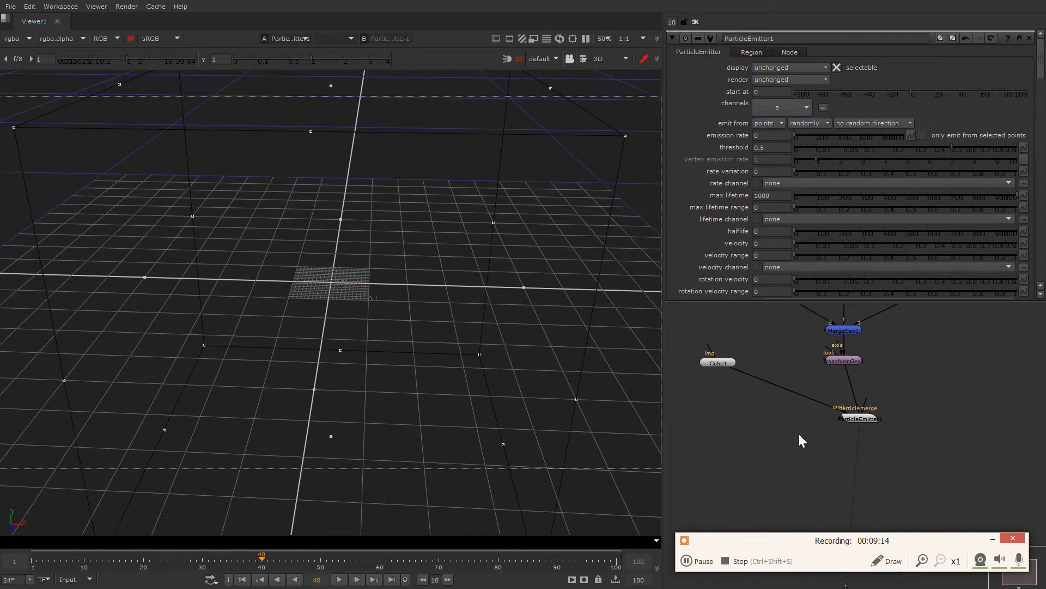
- Add a Blur node in the empty area beside ParticleEmitter1
{"action": "left_click", "coordinate": [839, 418]}
{"action": "key", "text": "b"}
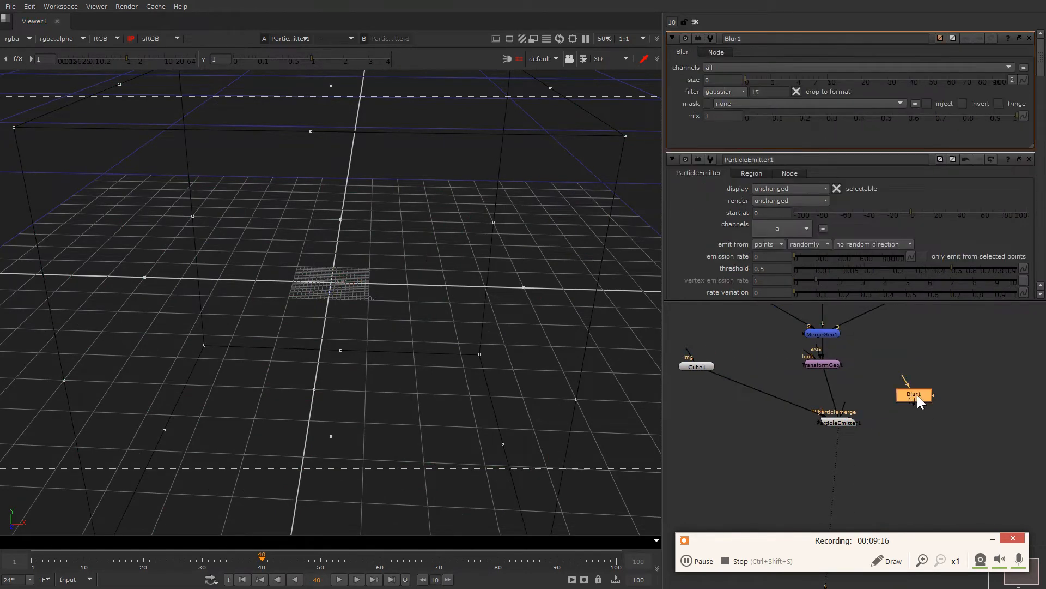
{"action": "key", "text": "x"}
{"action": "left_click", "coordinate": [602, 322]}
- Duplicate ParticleEmitter1 as an unconnected node beside the Blur node and open the copy's properties
{"action": "left_click", "coordinate": [837, 419]}
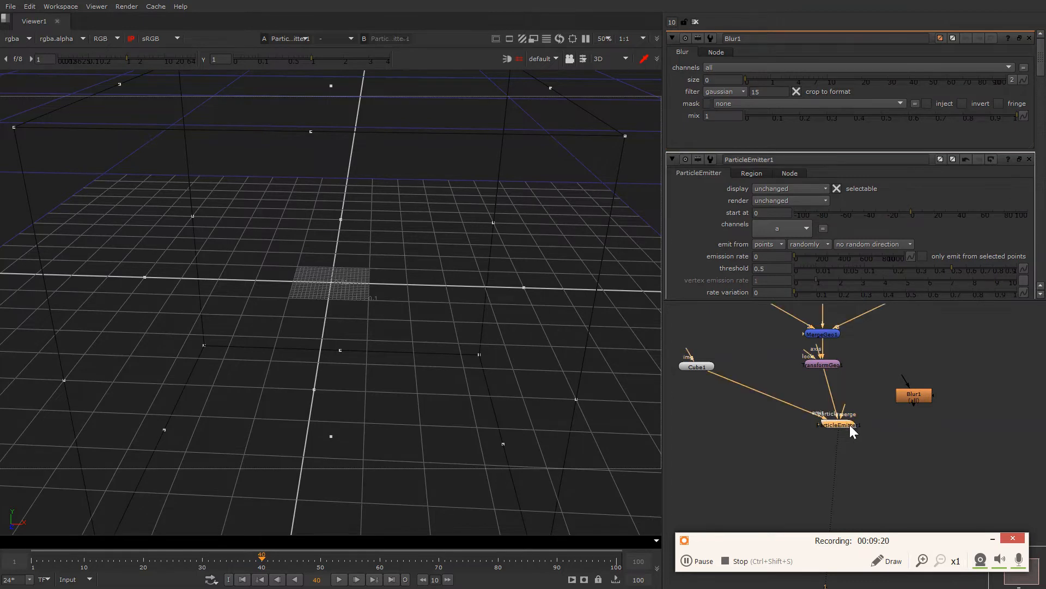
{"action": "key", "text": "ctrl+c"}
{"action": "key", "text": "ctrl+v"}
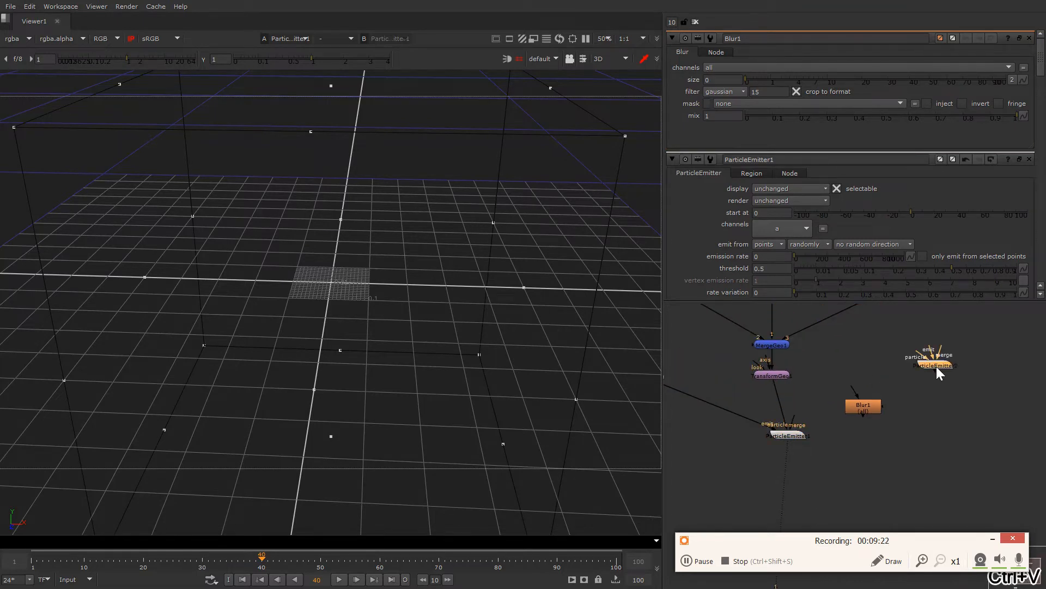
{"action": "left_click_drag", "start_coordinate": [937, 367], "coordinate": [937, 396]}
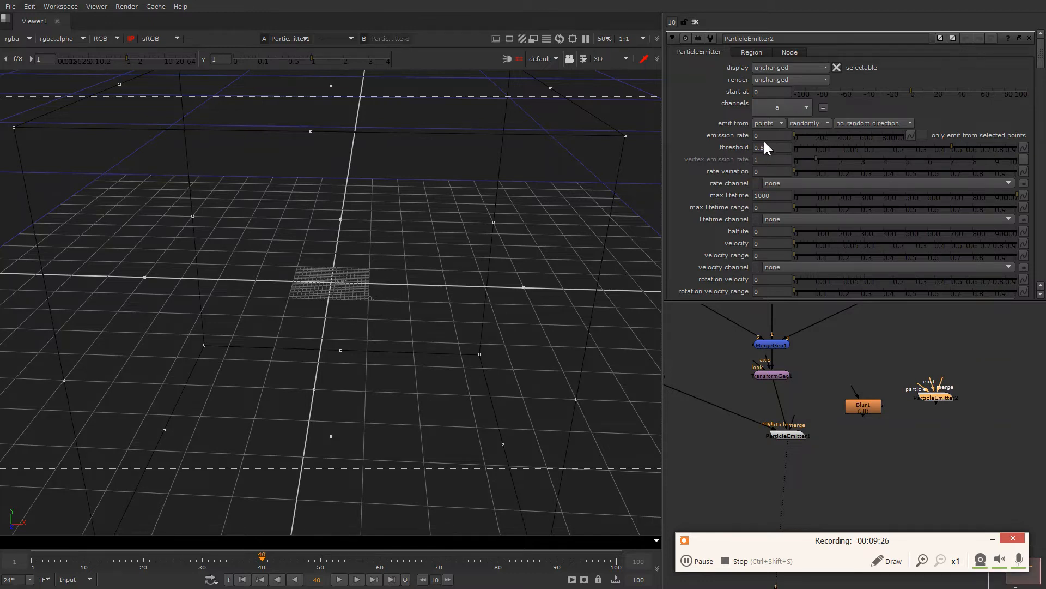
- View ParticleEmitter2's output and limit the number of open node property panels to 1
{"action": "left_click", "coordinate": [254, 392]}
{"action": "left_click", "coordinate": [944, 394]}
{"action": "key", "text": "1"}
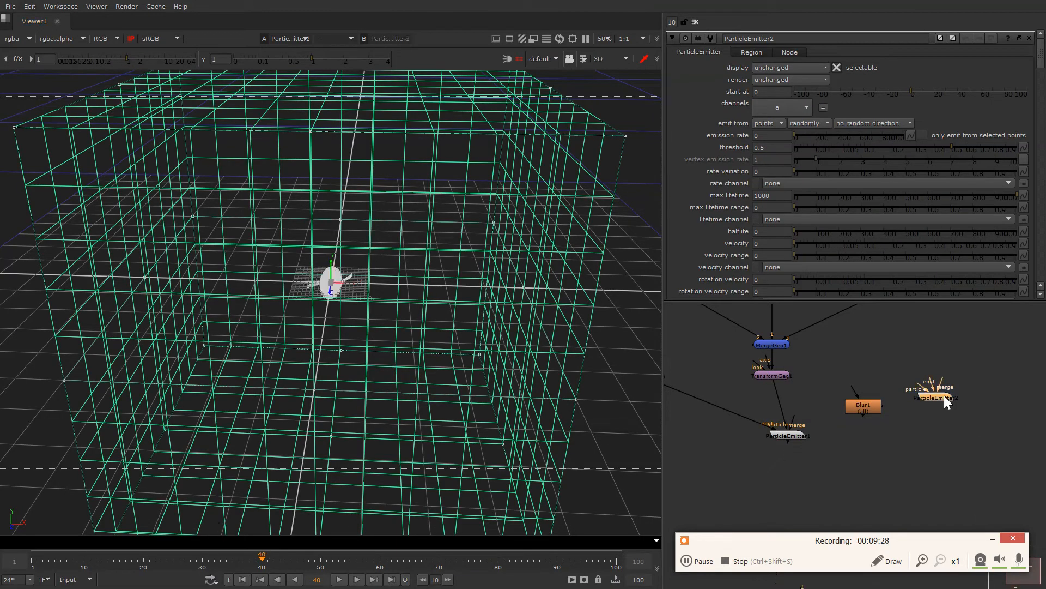
{"action": "left_click", "coordinate": [597, 386]}
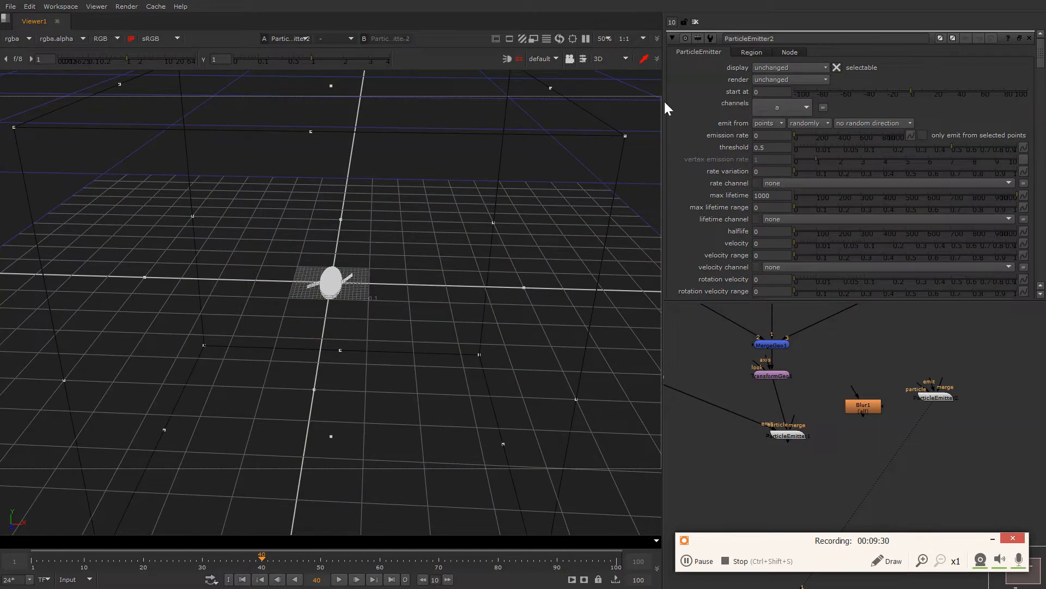
{"action": "left_click", "coordinate": [677, 22]}
{"action": "key", "text": "Return"}
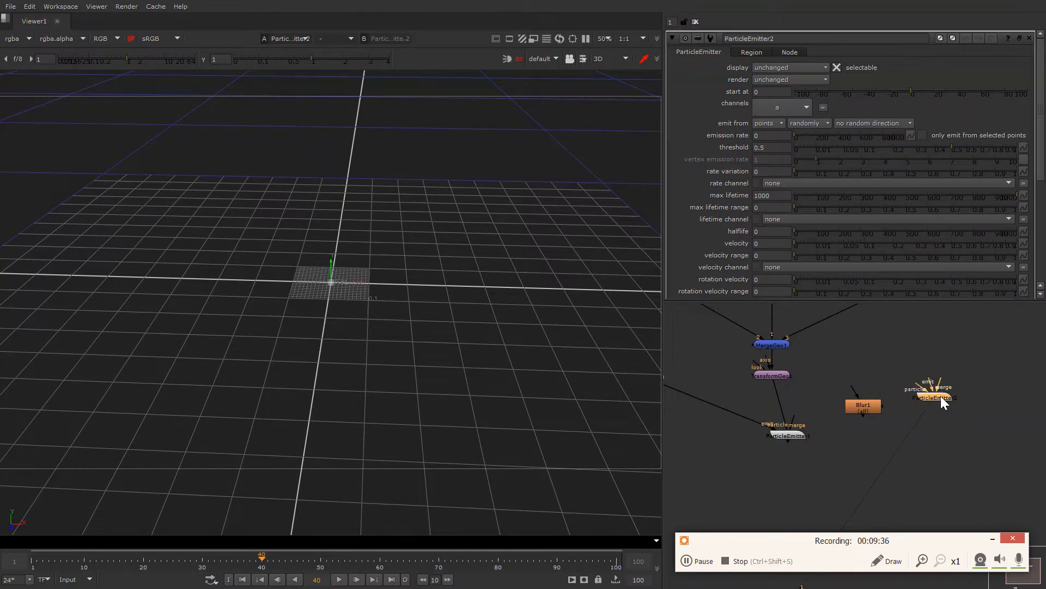
- Try emission rates of 245 and 220 on ParticleEmitter2, checking the particles from another angle
{"action": "left_click_drag", "start_coordinate": [796, 136], "coordinate": [821, 136]}
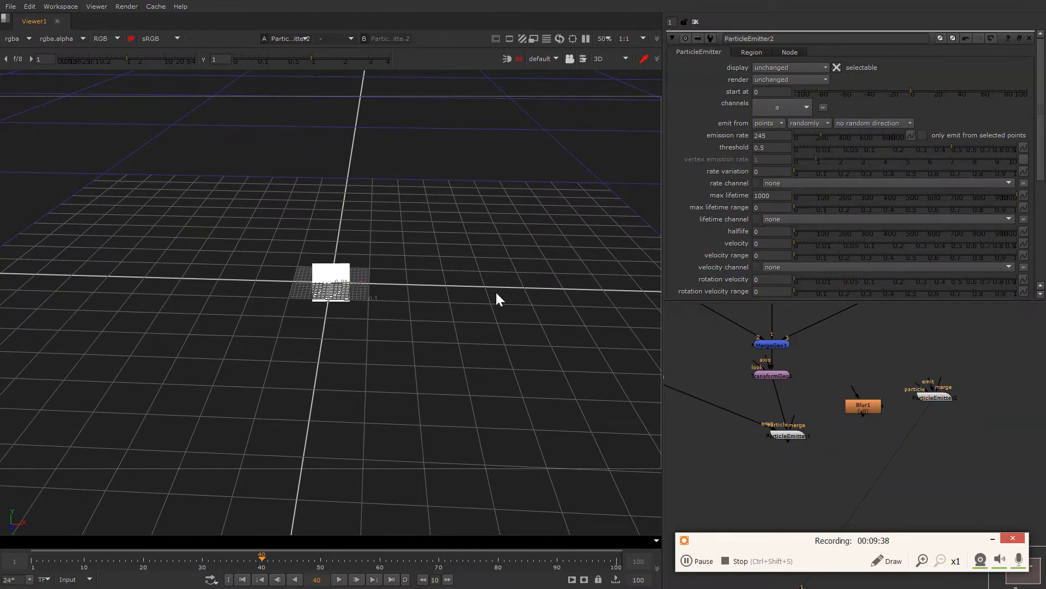
{"action": "left_click_drag", "start_coordinate": [495, 290], "coordinate": [381, 305], "text": "ctrl"}
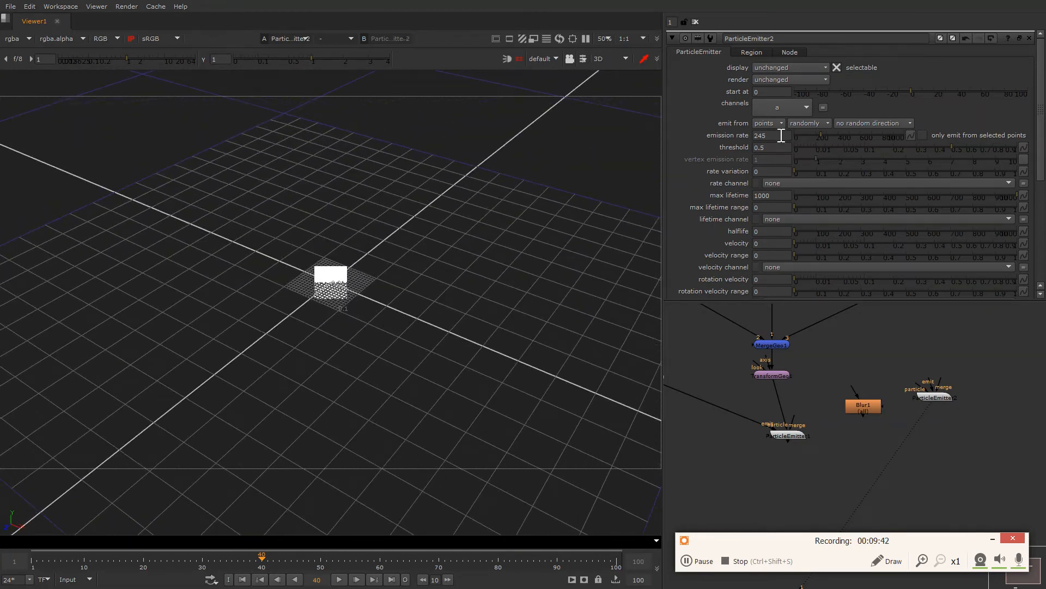
{"action": "mouse_move", "coordinate": [807, 134]}
{"action": "left_mouse_down"}
{"action": "mouse_move", "coordinate": [835, 136]}
{"action": "mouse_move", "coordinate": [816, 143]}
{"action": "left_mouse_up"}
- At frame 2, set ParticleEmitter2's emission rate to 20 and set a key on it
{"action": "left_click_drag", "start_coordinate": [86, 552], "coordinate": [36, 575]}
{"action": "key", "text": "Left"}
{"action": "key", "text": "Right"}
{"action": "key", "text": "Left"}
{"action": "key", "text": "Right"}
{"action": "double_click", "coordinate": [785, 136]}
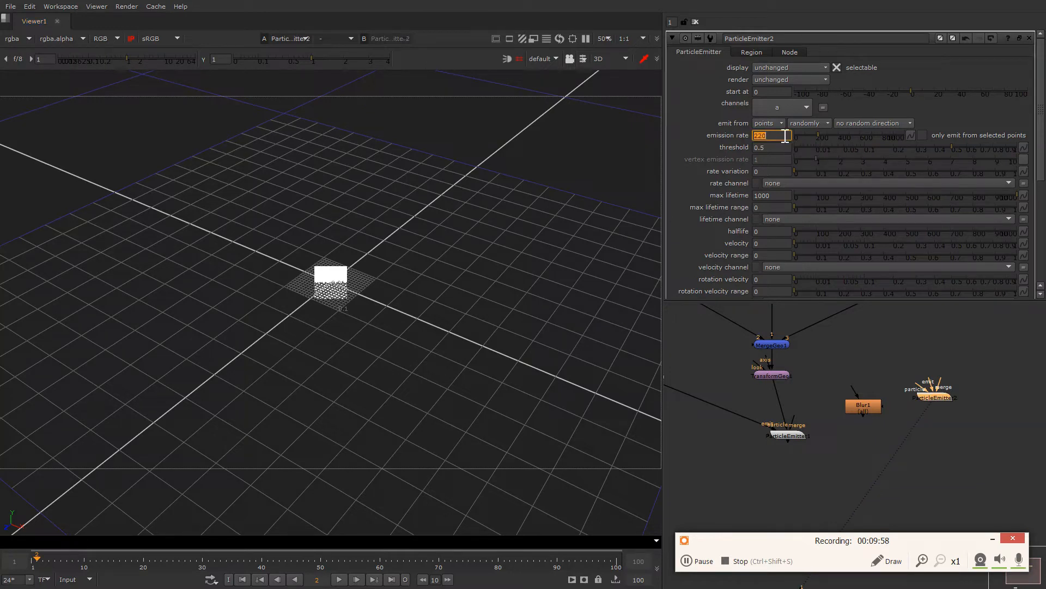
{"action": "type", "text": "20"}
{"action": "right_click", "coordinate": [786, 136]}
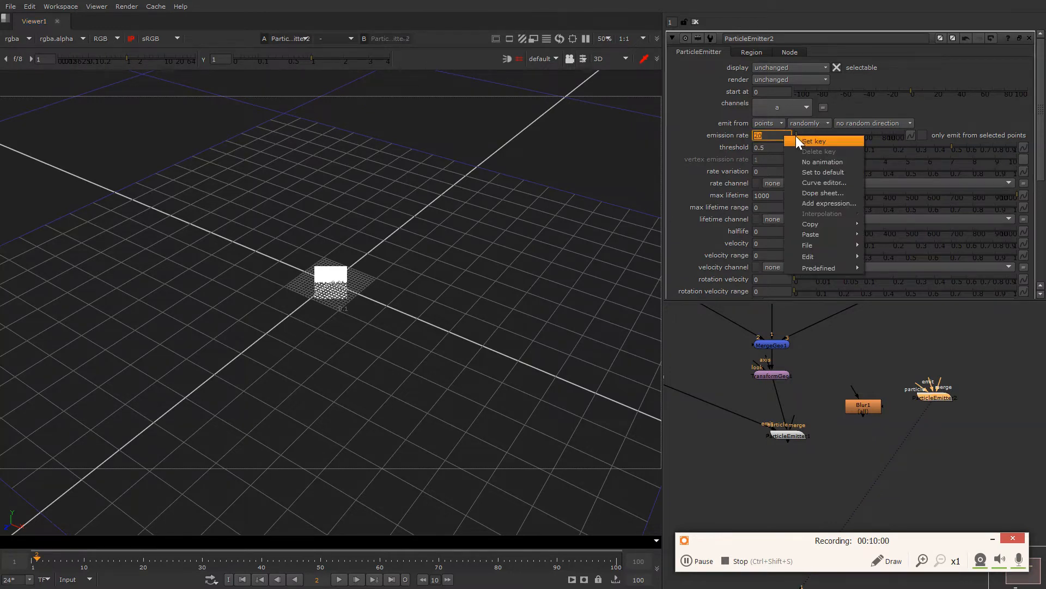
{"action": "left_click", "coordinate": [813, 141]}
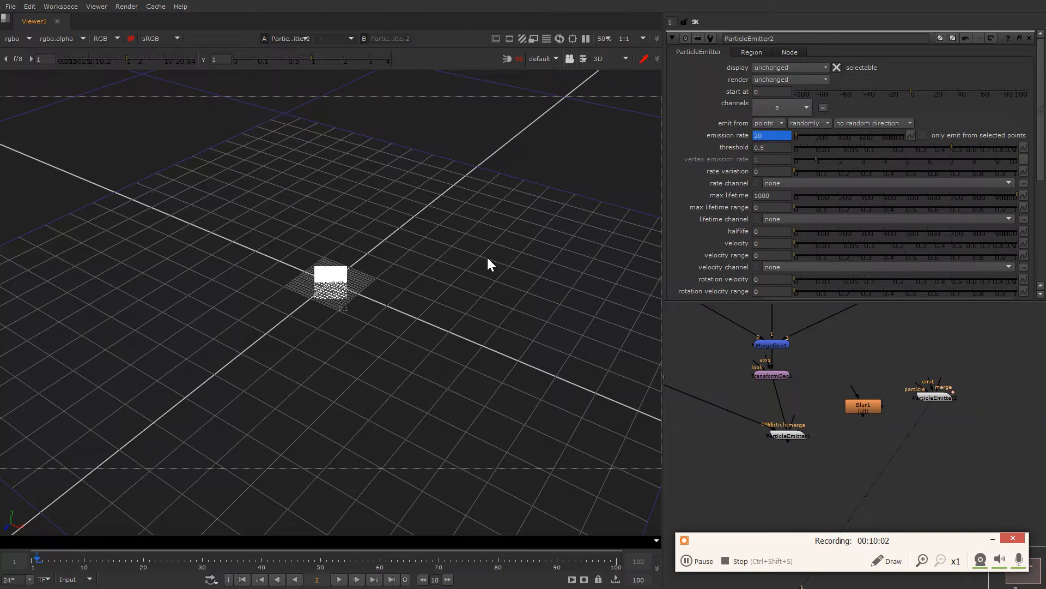
- Key ParticleEmitter2's emission rate to 0 at frame 3 and at frame 1
{"action": "key", "text": "Right"}
{"action": "double_click", "coordinate": [766, 136]}
{"action": "type", "text": "0"}
{"action": "key", "text": "Return"}
{"action": "key", "text": "Left"}
{"action": "key", "text": "Left"}
{"action": "double_click", "coordinate": [785, 135]}
{"action": "type", "text": "0"}
{"action": "key", "text": "Return"}
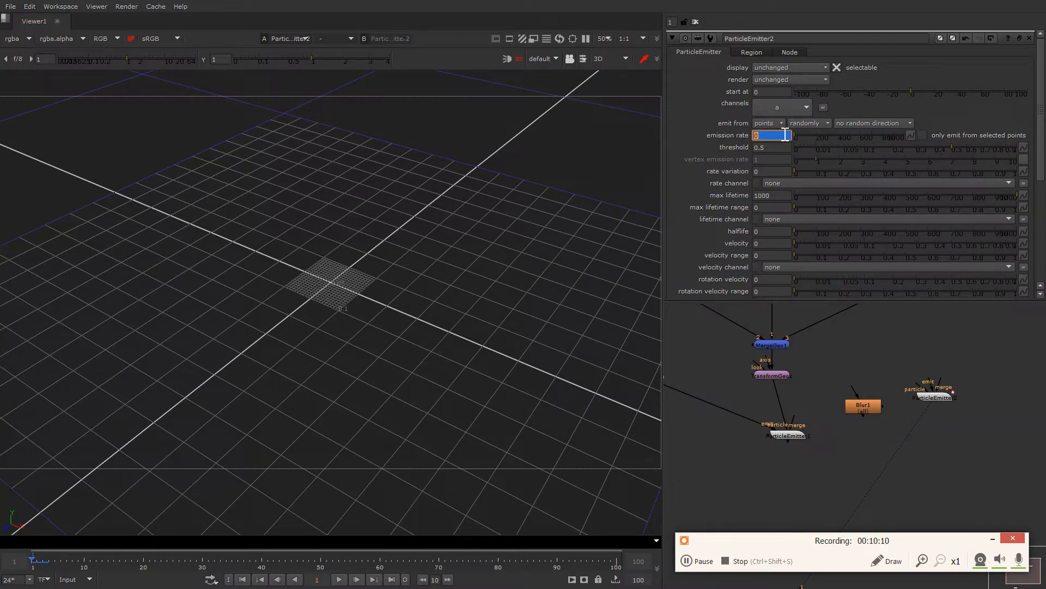
- Set ParticleEmitter2's spread to 0.605, rotation velocity to 0.022 and velocity to 0.11, testing the emission in playback
{"action": "left_click", "coordinate": [913, 397]}
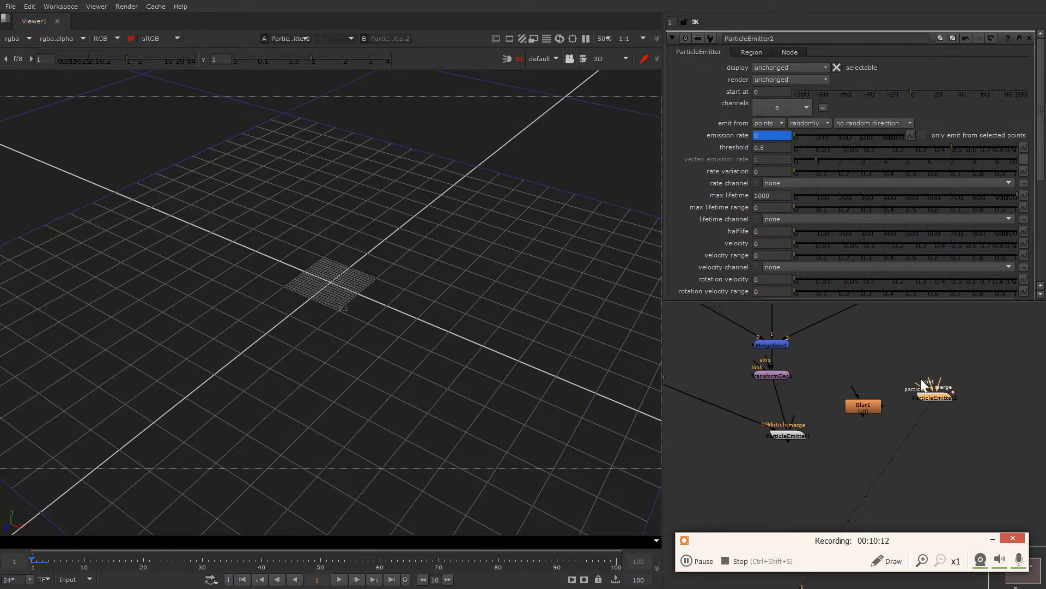
{"action": "left_click_drag", "start_coordinate": [847, 239], "coordinate": [899, 229]}
{"action": "scroll", "coordinate": [899, 229], "scroll_direction": "down", "scroll_amount": 5}
{"action": "left_click", "coordinate": [929, 280]}
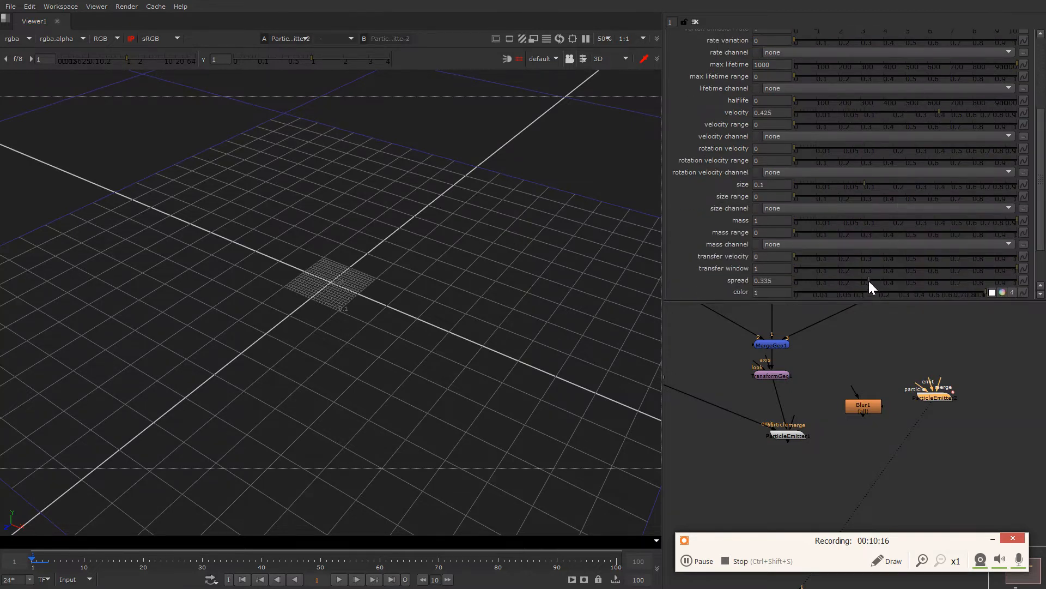
{"action": "left_click", "coordinate": [338, 288]}
{"action": "key", "text": "l"}
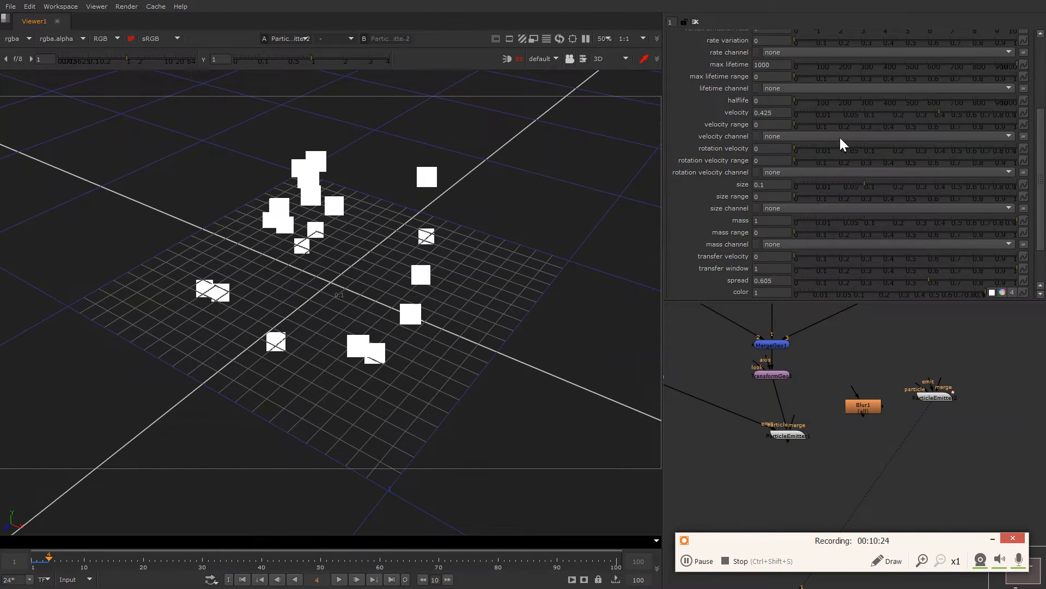
{"action": "left_click", "coordinate": [829, 149]}
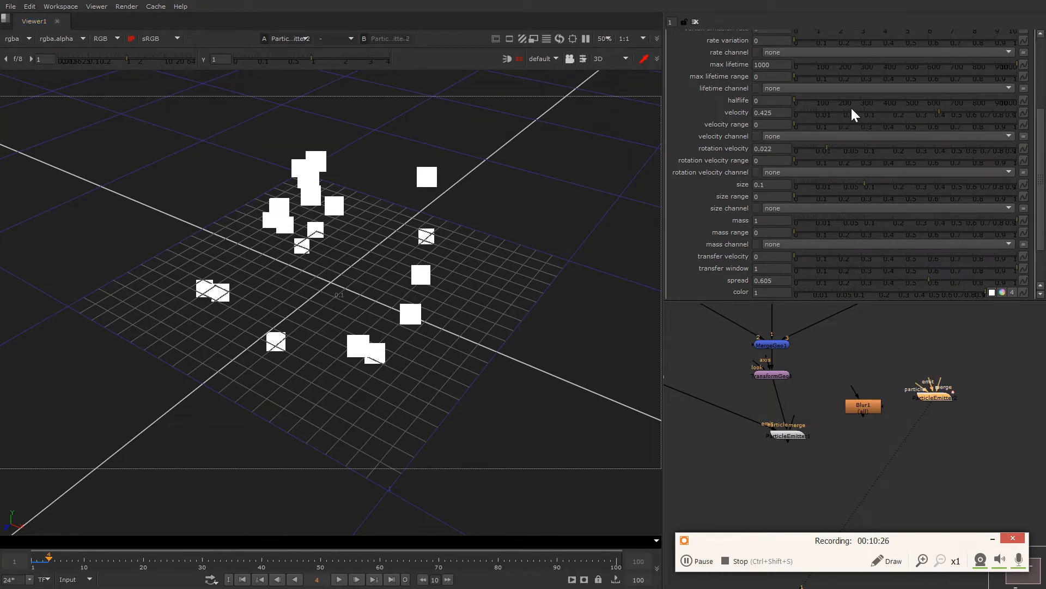
{"action": "left_click", "coordinate": [867, 112]}
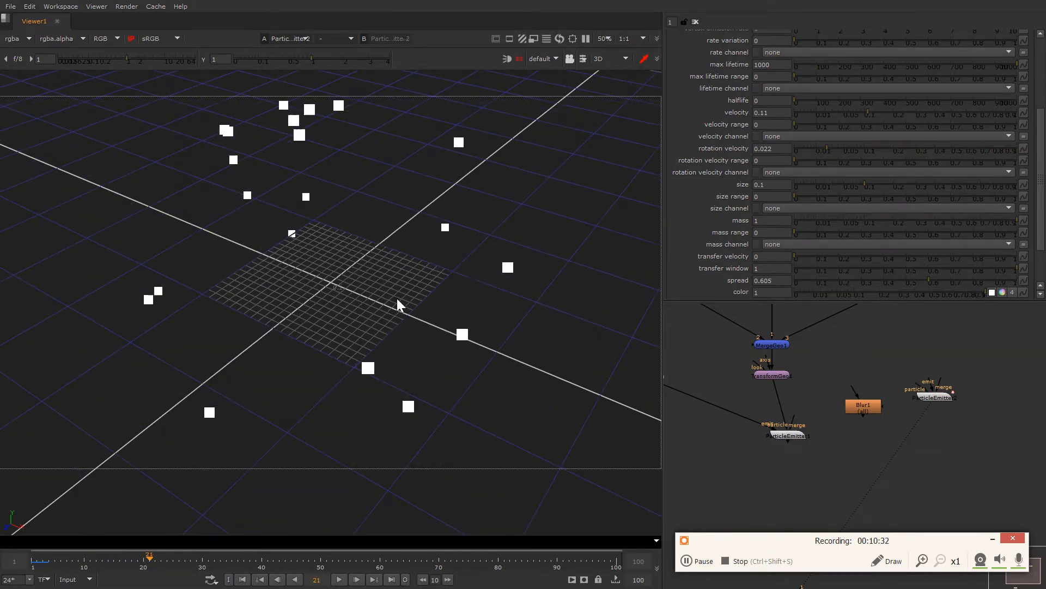
- Step forward and back through the frames down to frame 4 to examine how ParticleEmitter2's particles spread out
{"action": "key", "text": "Right"}
{"action": "key", "text": "Right"}
{"action": "key", "text": "Right"}
{"action": "key", "text": "Left"}
{"action": "key", "text": "Left"}
{"action": "key", "text": "Left"}
{"action": "key", "text": "Left"}
{"action": "key", "text": "Left"}
{"action": "key", "text": "Left"}
{"action": "key", "text": "Left"}
{"action": "key", "text": "Left"}
{"action": "key", "text": "Left"}
{"action": "key", "text": "Left"}
{"action": "key", "text": "Left"}
{"action": "key", "text": "Left"}
{"action": "key", "text": "Left"}
{"action": "key", "text": "Left"}
{"action": "key", "text": "Left"}
{"action": "key", "text": "Left"}
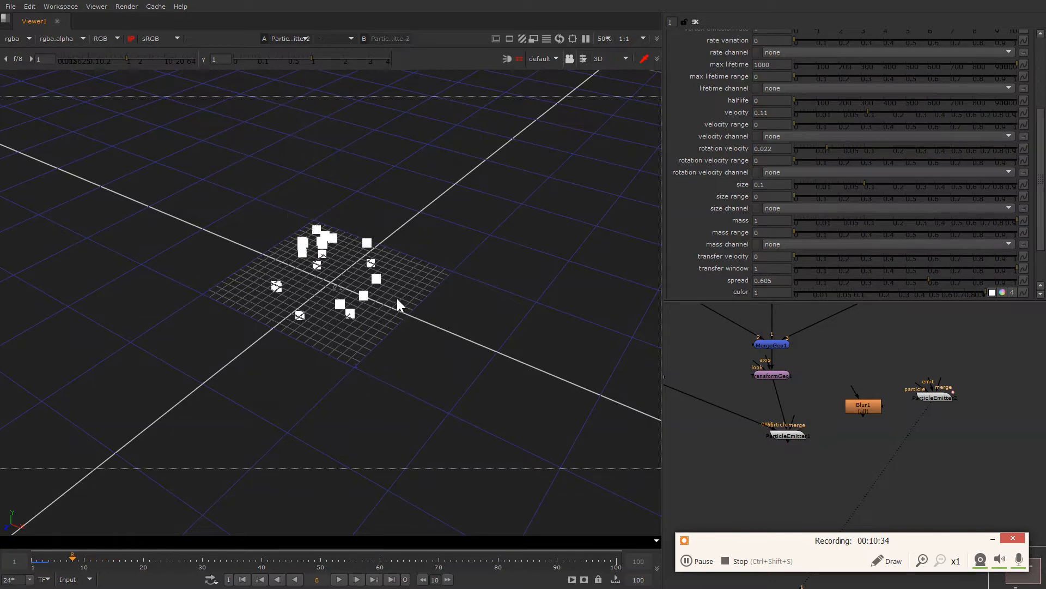
{"action": "key", "text": "Left"}
{"action": "key", "text": "Left"}
{"action": "key", "text": "Left"}
{"action": "key", "text": "Left"}
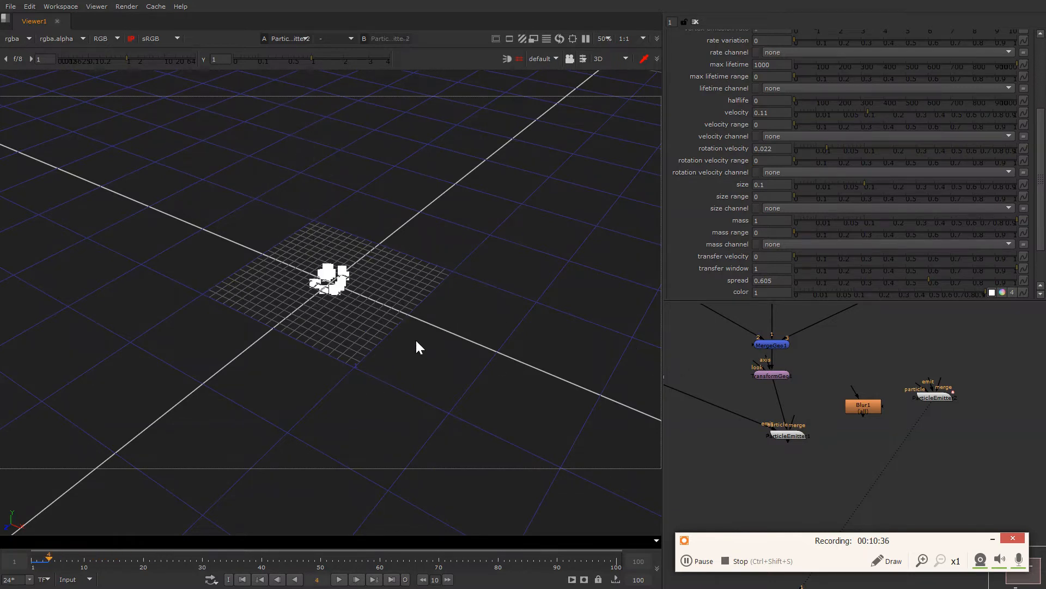
{"action": "key", "text": "Right"}
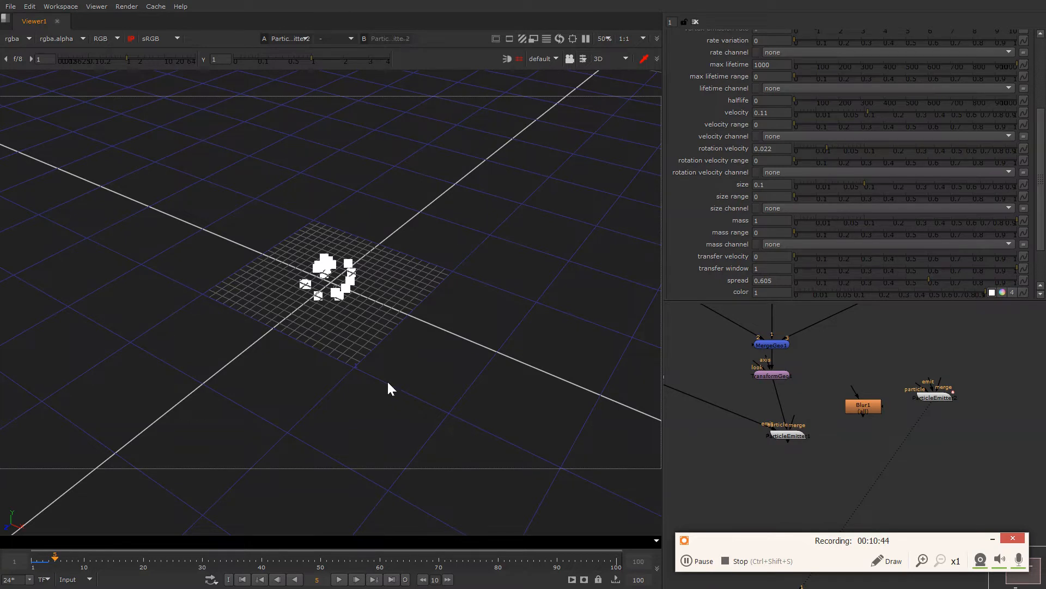
- Check ParticleEmitter2's particles and emission rate at frames 40 to 42, and return to frame 1
{"action": "left_click", "coordinate": [264, 570]}
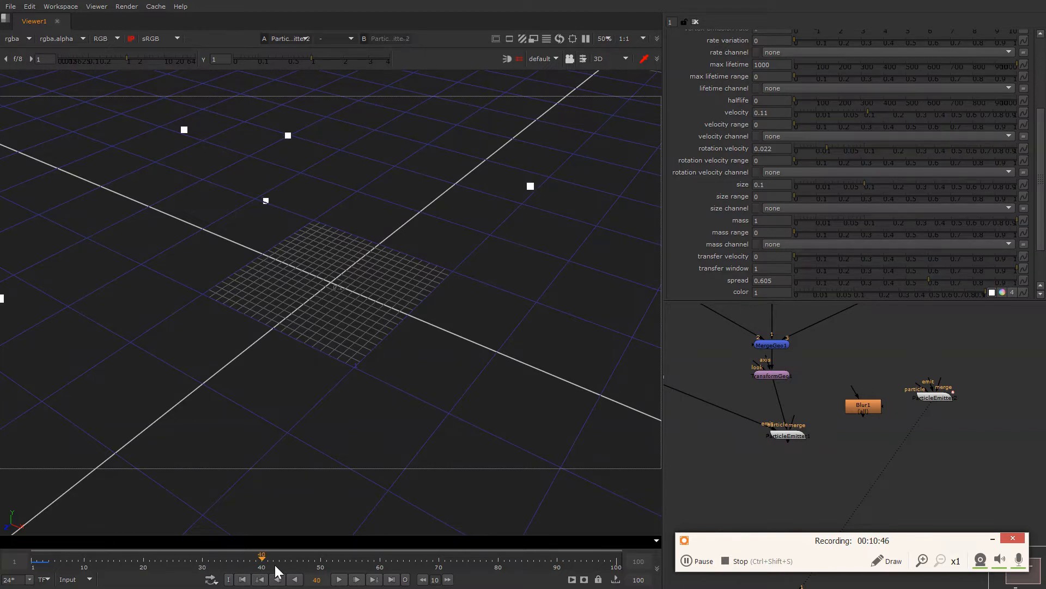
{"action": "double_click", "coordinate": [934, 397]}
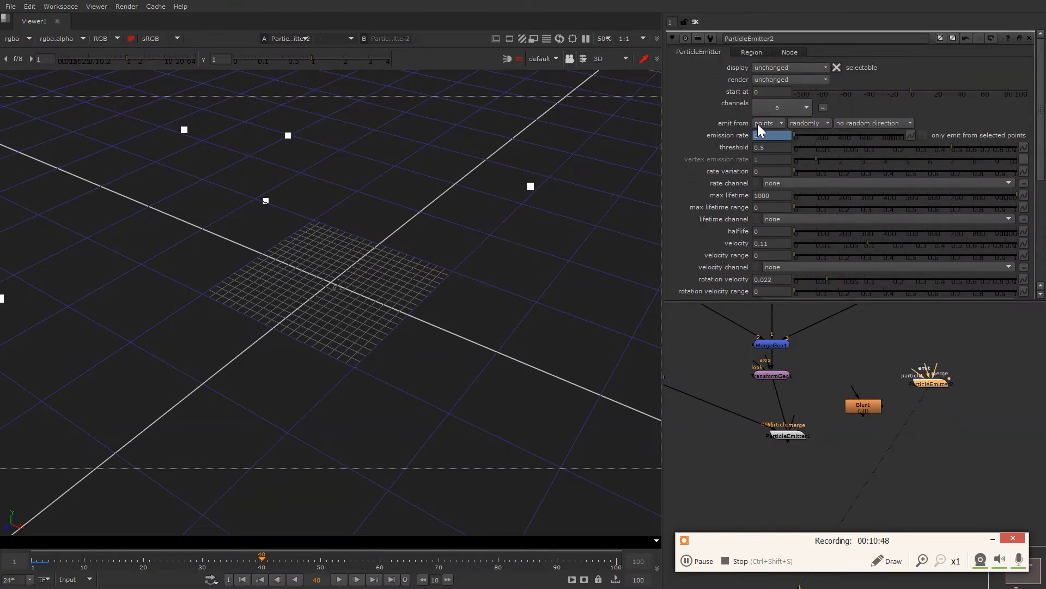
{"action": "left_click", "coordinate": [267, 567]}
{"action": "left_click", "coordinate": [273, 569]}
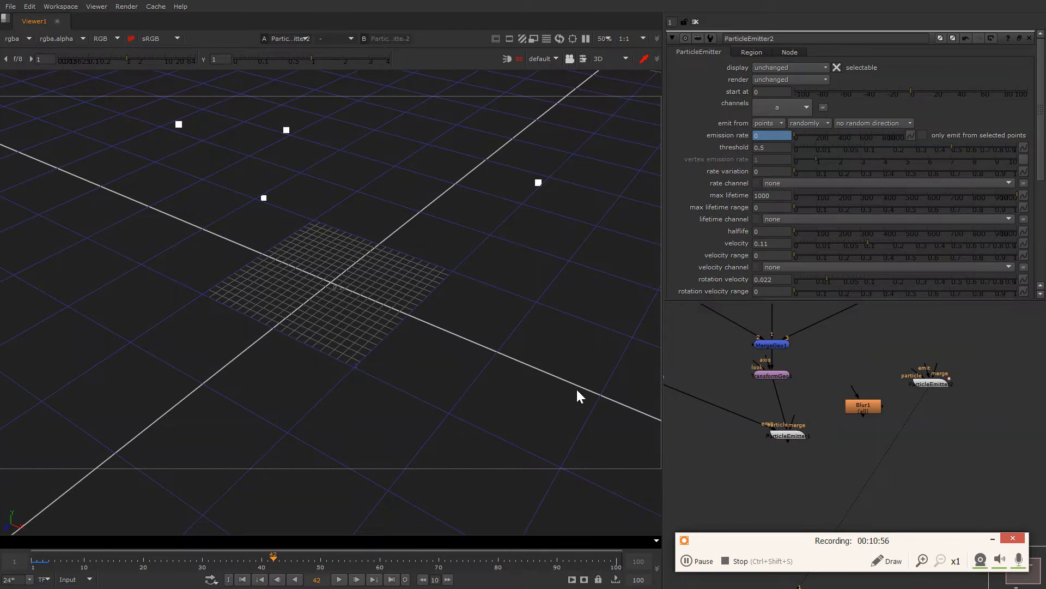
{"action": "key", "text": "Home"}
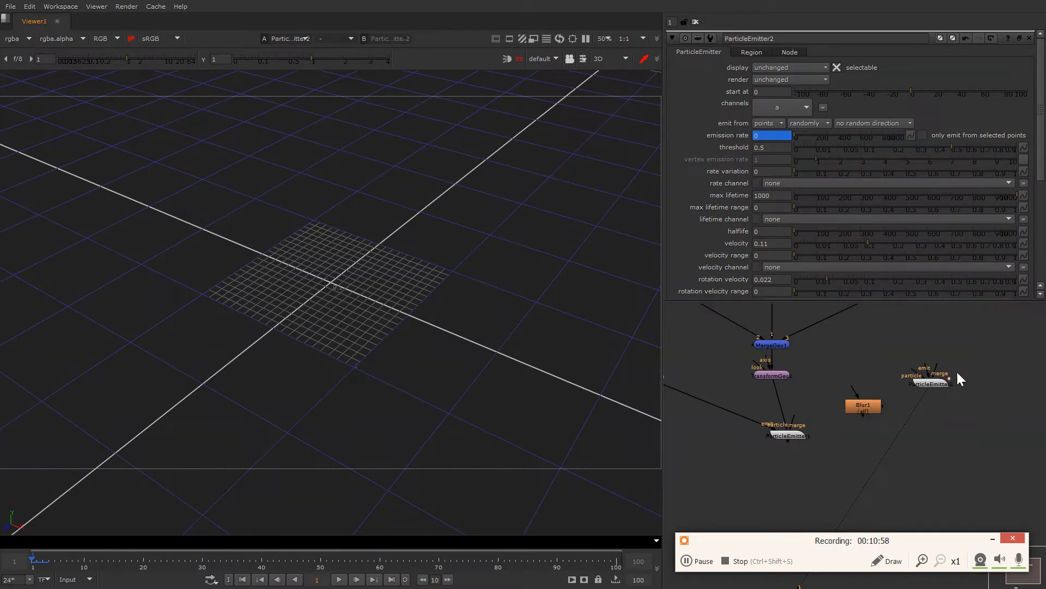
- Open ParticleEmitter1's properties and show its output in the viewer
{"action": "left_click", "coordinate": [931, 382]}
{"action": "middle_click_drag", "start_coordinate": [836, 380], "coordinate": [858, 361]}
{"action": "left_click", "coordinate": [821, 410]}
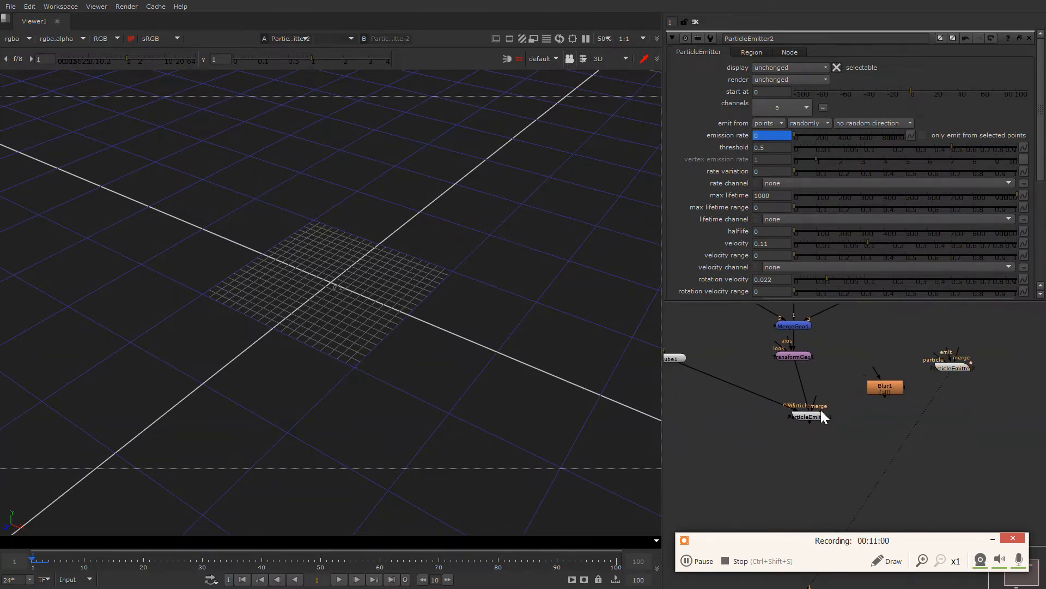
{"action": "left_click", "coordinate": [818, 414]}
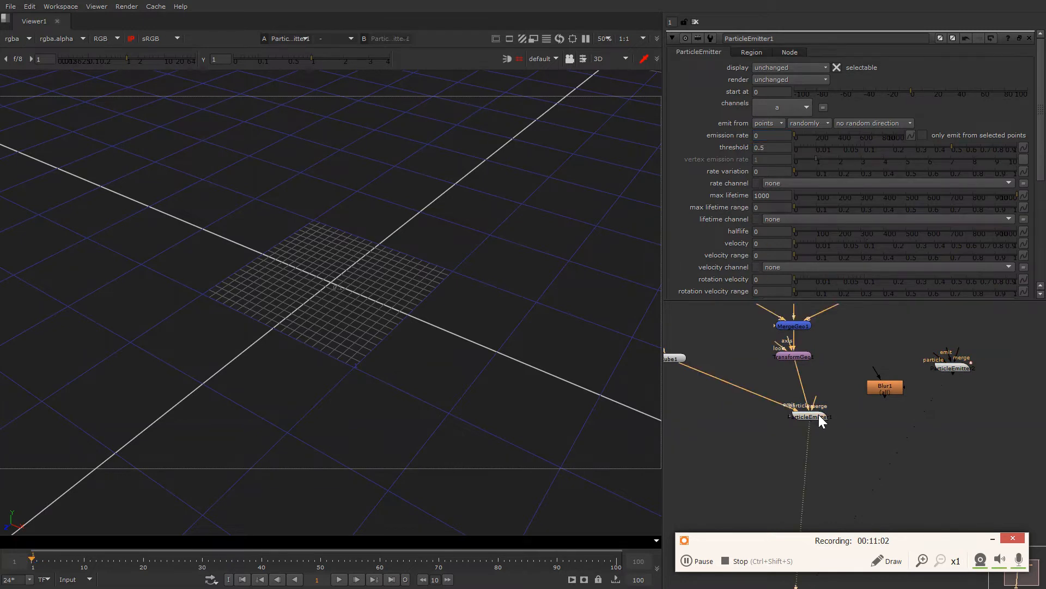
{"action": "key", "text": "1"}
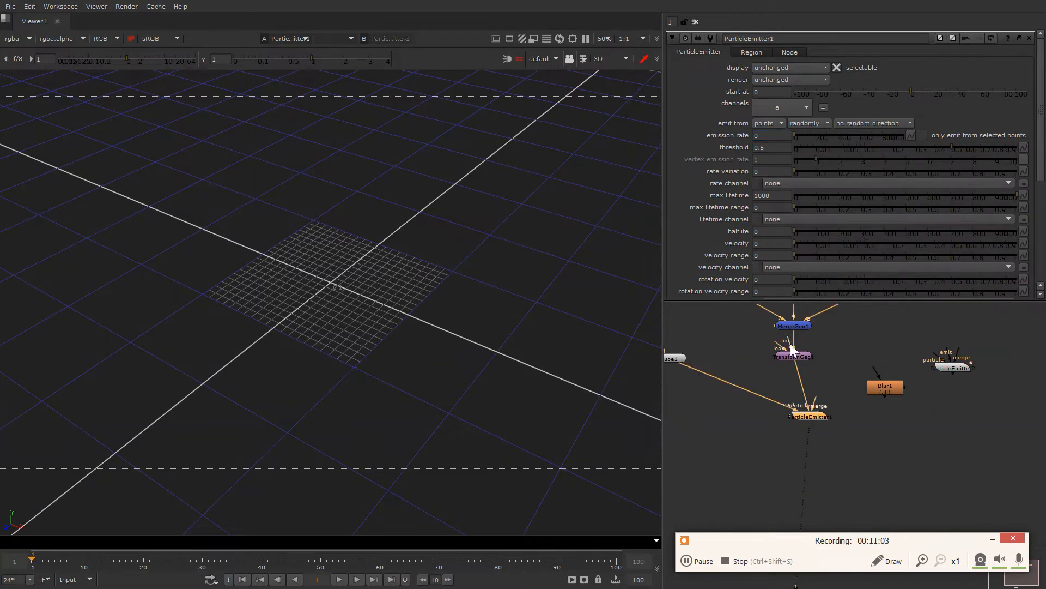
- Add the expression frame==0?20:0 to ParticleEmitter1's emission rate
{"action": "right_click", "coordinate": [775, 136]}
{"action": "left_click", "coordinate": [815, 206]}
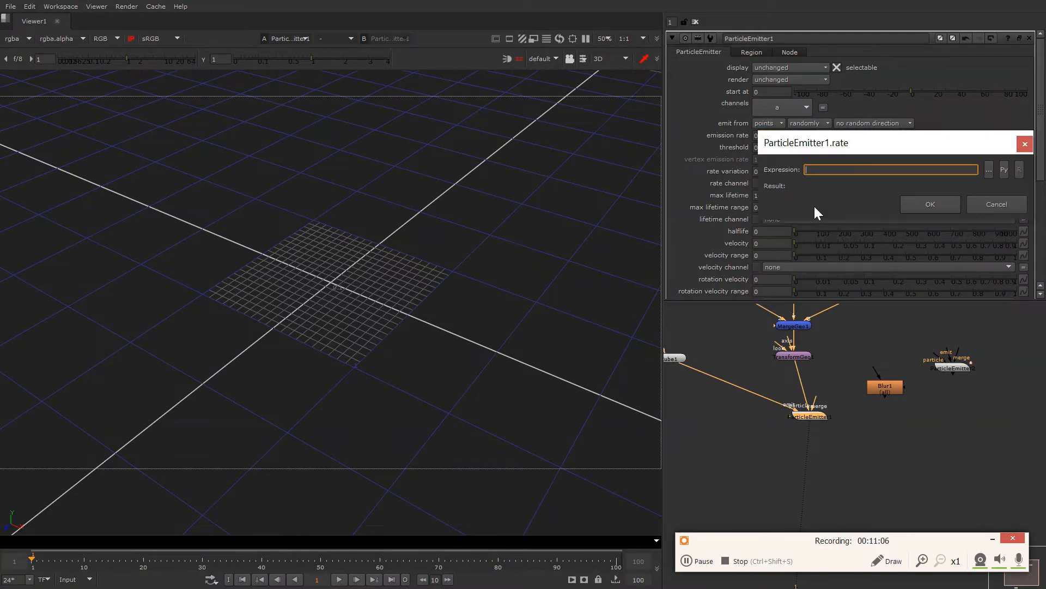
{"action": "type", "text": "frame==0?20:"}
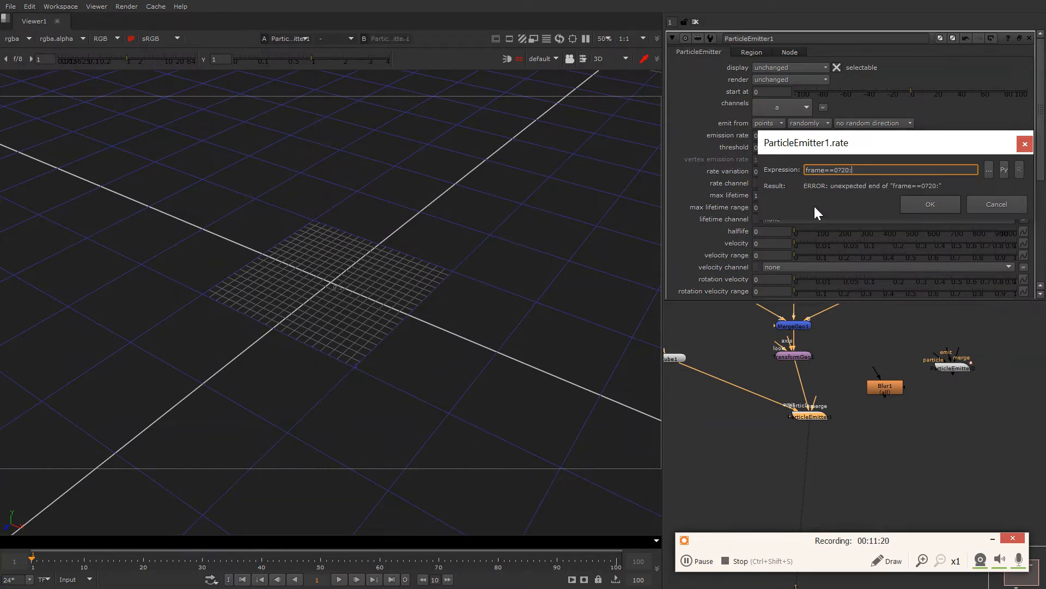
{"action": "type", "text": "0"}
{"action": "left_click_drag", "start_coordinate": [823, 170], "coordinate": [829, 170]}
{"action": "left_click", "coordinate": [840, 171]}
{"action": "left_click", "coordinate": [914, 204]}
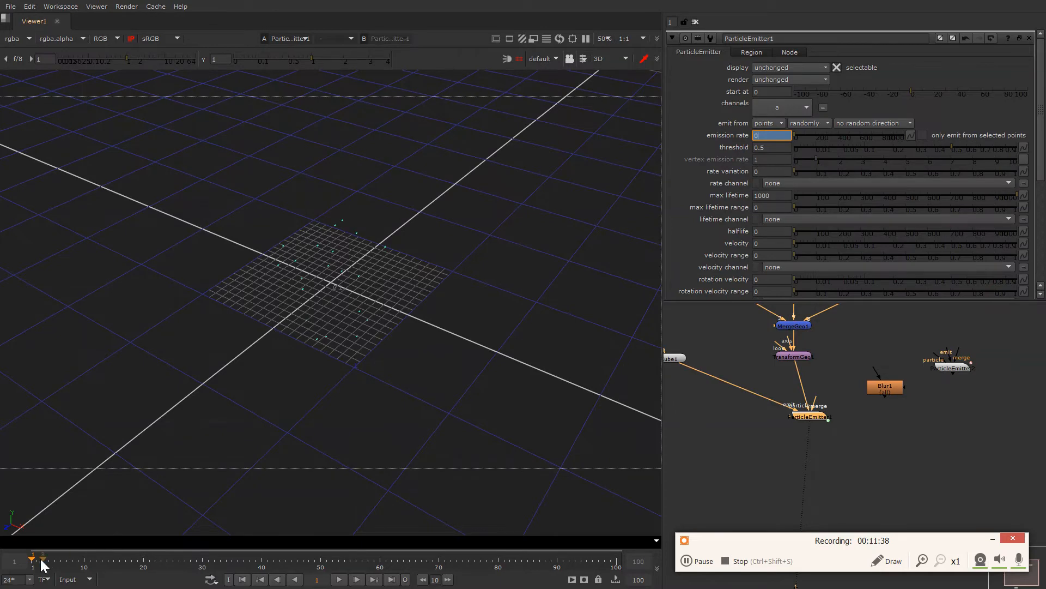
- Play ParticleEmitter1's animation forward and back to examine how its particles are distributed and whether they persist
{"action": "scroll", "coordinate": [370, 291], "scroll_direction": "up", "scroll_amount": 7}
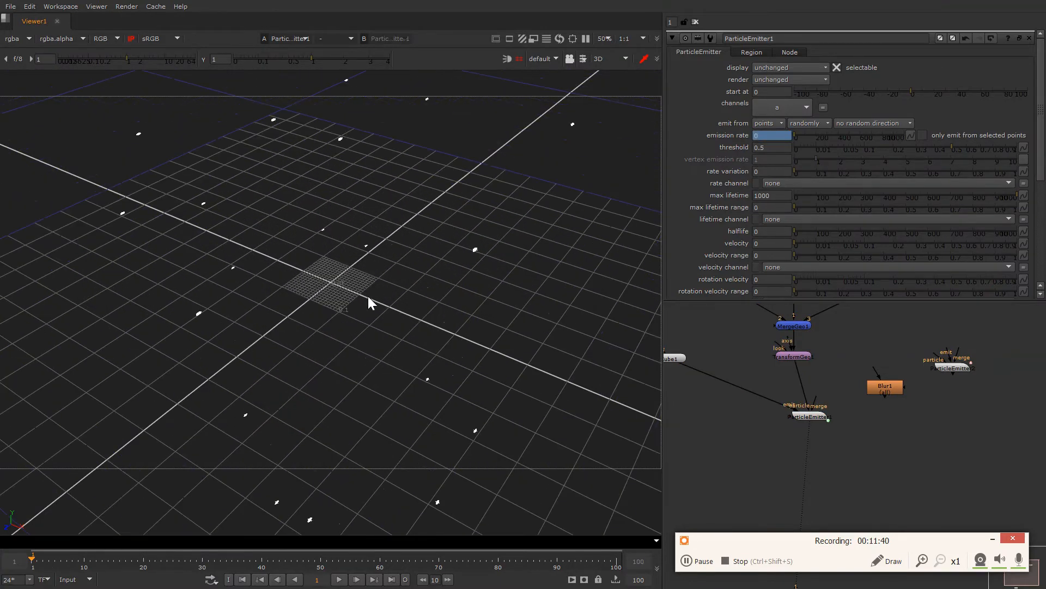
{"action": "left_click_drag", "start_coordinate": [320, 354], "coordinate": [394, 328], "text": "ctrl"}
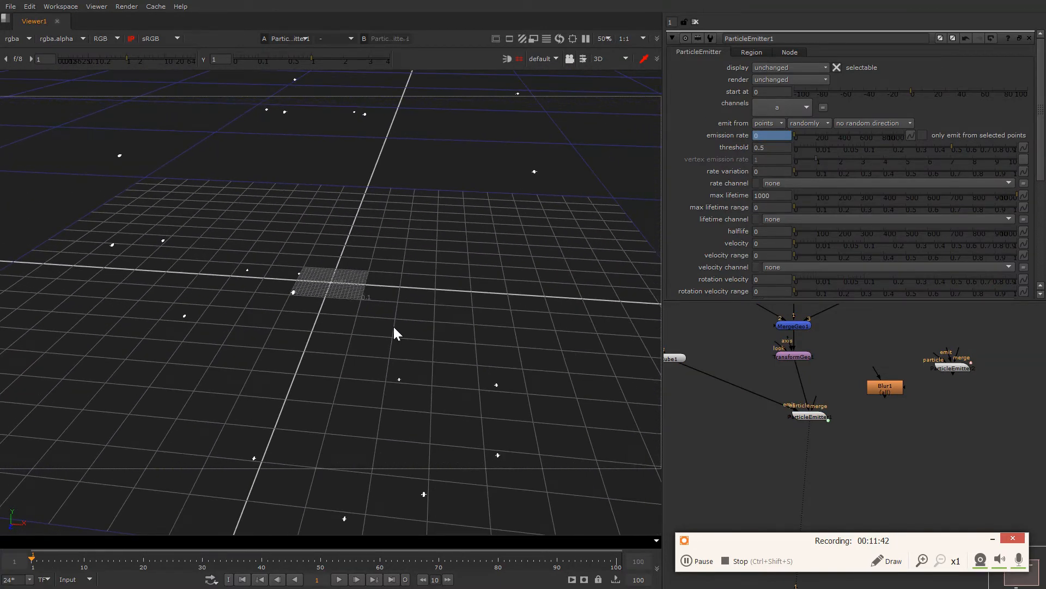
{"action": "key", "text": "l"}
{"action": "key", "text": "j"}
{"action": "key", "text": "l"}
{"action": "key", "text": "j"}
{"action": "scroll", "coordinate": [385, 177], "scroll_direction": "down", "scroll_amount": 1}
- Open Cube1's properties and compare its wireframe outline and points with the positions of the emitted particles
{"action": "double_click", "coordinate": [671, 358]}
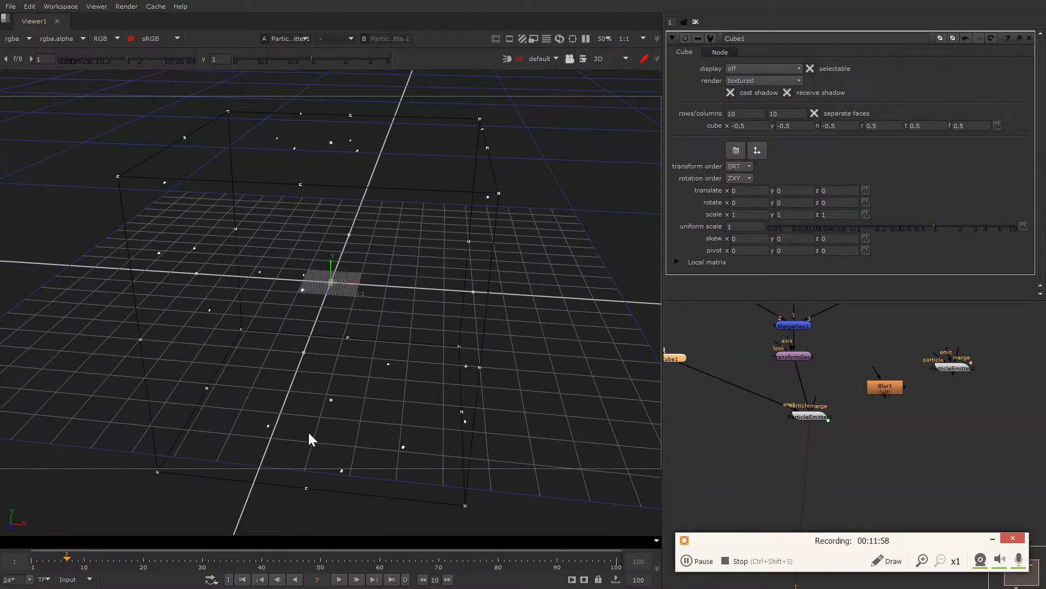
{"action": "left_click", "coordinate": [537, 283]}
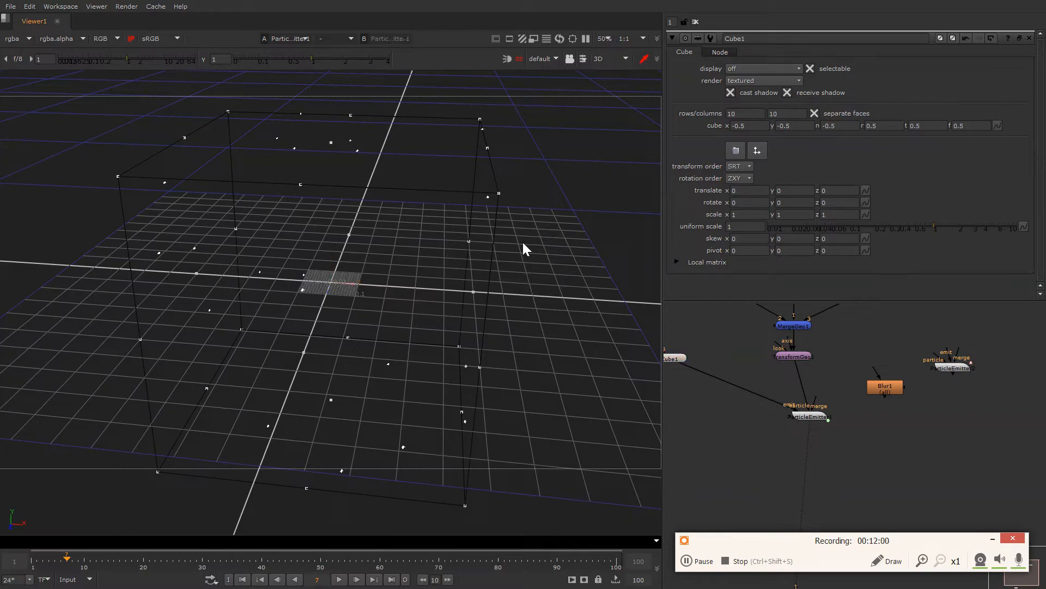
{"action": "left_click_drag", "start_coordinate": [523, 243], "coordinate": [578, 231], "text": "ctrl"}
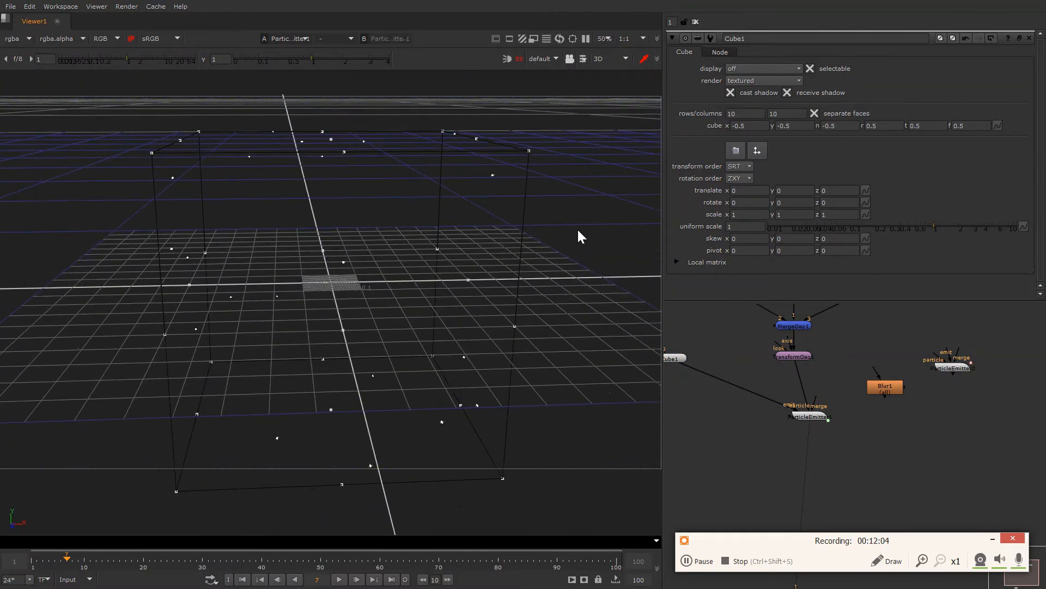
- Set ParticleEmitter1 to emit from bbox, and align its node directly below the TransformGeo node
{"action": "left_click_drag", "start_coordinate": [800, 422], "coordinate": [807, 417]}
{"action": "double_click", "coordinate": [807, 418]}
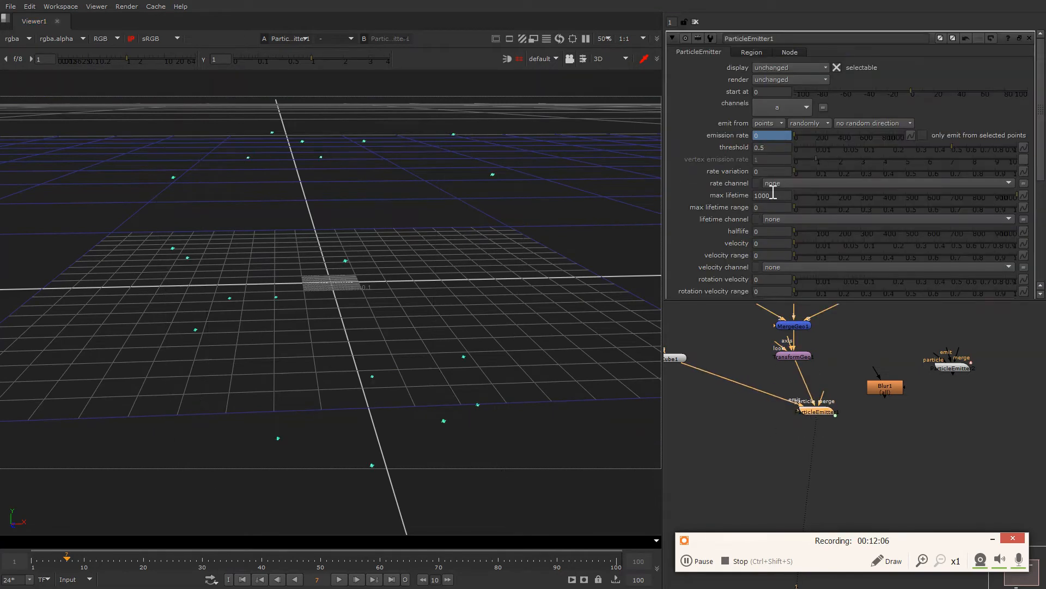
{"action": "left_click", "coordinate": [766, 123]}
{"action": "left_click", "coordinate": [764, 154]}
{"action": "left_click_drag", "start_coordinate": [557, 272], "coordinate": [271, 166], "text": "ctrl"}
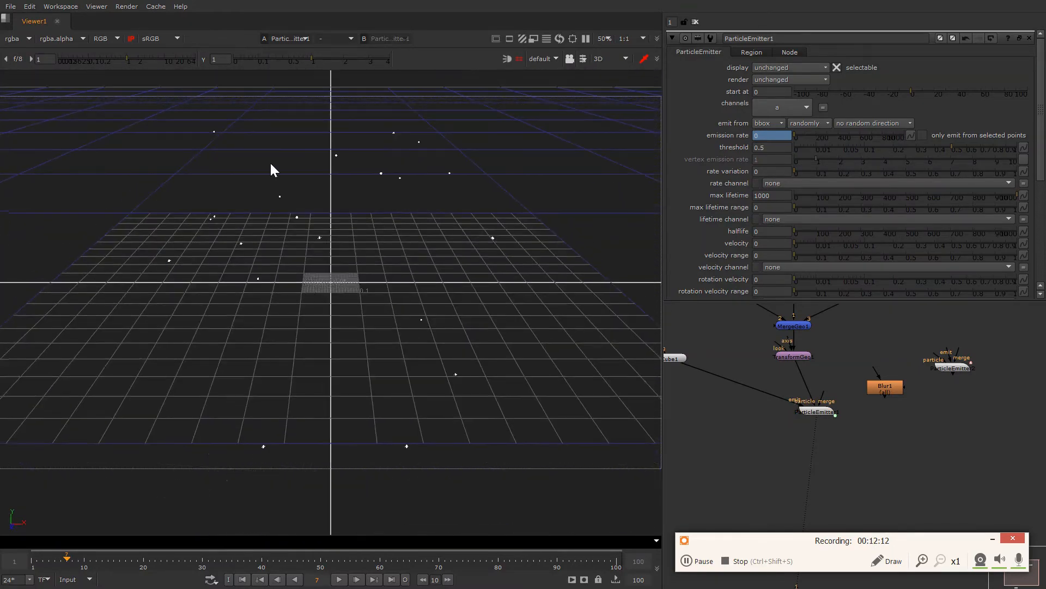
{"action": "mouse_move", "coordinate": [330, 295]}
{"action": "left_mouse_down", "text": "ctrl"}
{"action": "mouse_move", "coordinate": [222, 350]}
{"action": "mouse_move", "coordinate": [287, 392]}
{"action": "mouse_move", "coordinate": [333, 308]}
{"action": "left_mouse_up", "text": "ctrl"}
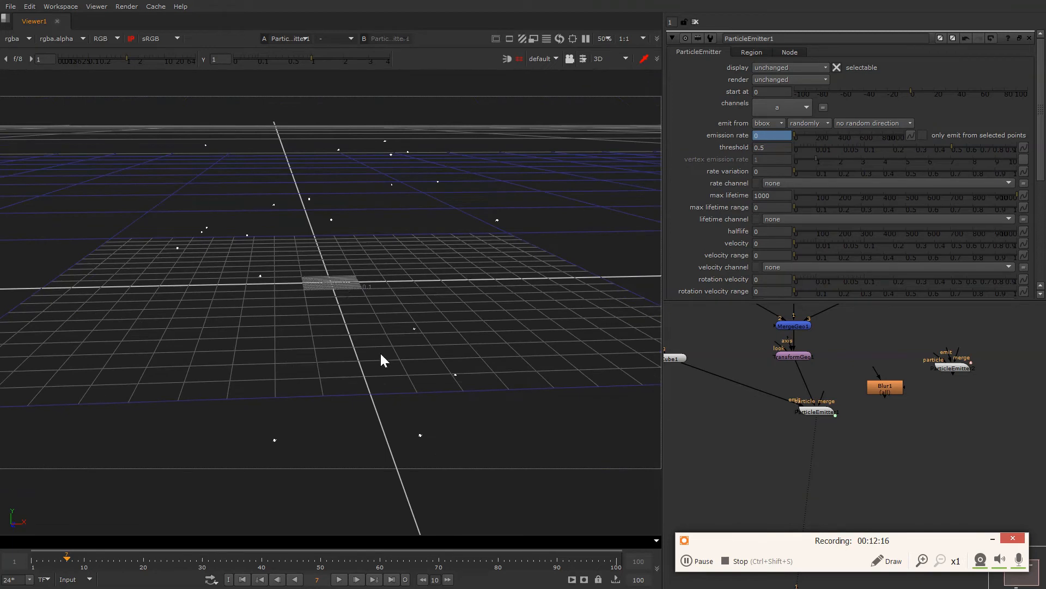
{"action": "left_click_drag", "start_coordinate": [381, 358], "coordinate": [343, 352], "text": "ctrl"}
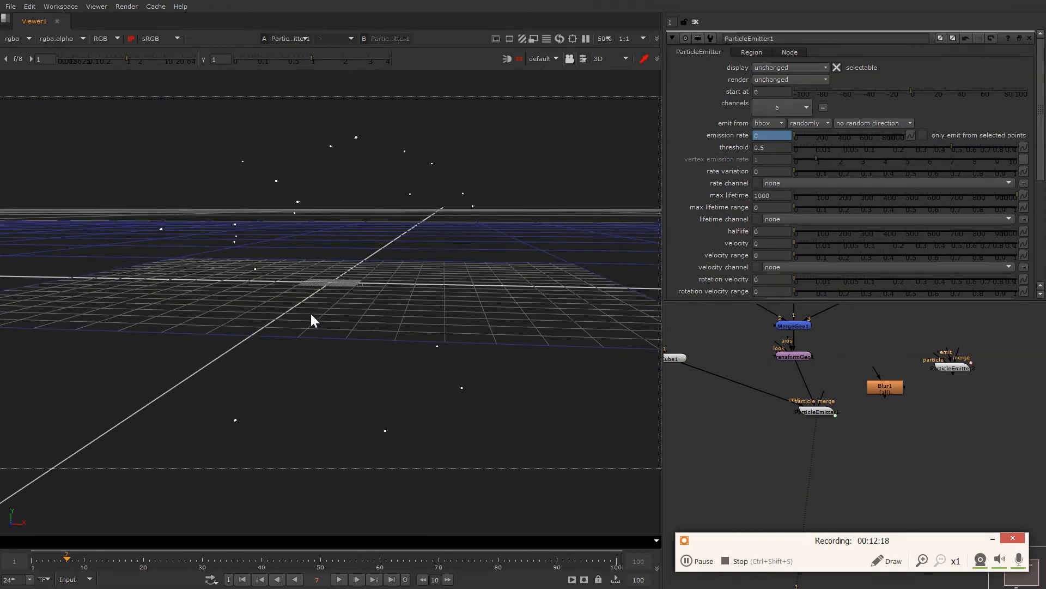
{"action": "left_click_drag", "start_coordinate": [314, 320], "coordinate": [345, 337], "text": "ctrl"}
{"action": "middle_click_drag", "start_coordinate": [768, 452], "coordinate": [783, 422]}
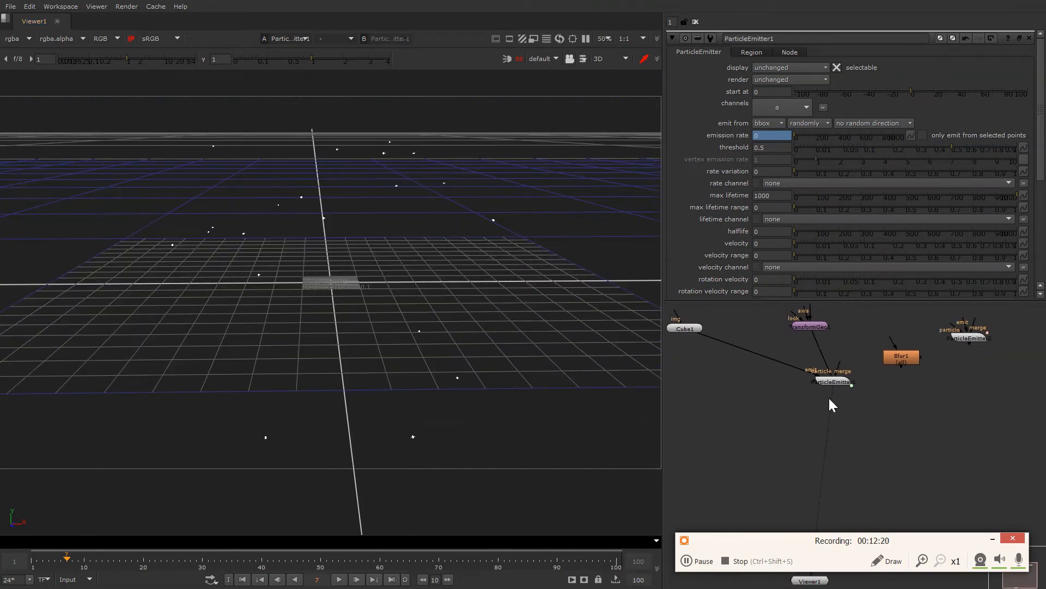
{"action": "left_click_drag", "start_coordinate": [832, 385], "coordinate": [813, 363]}
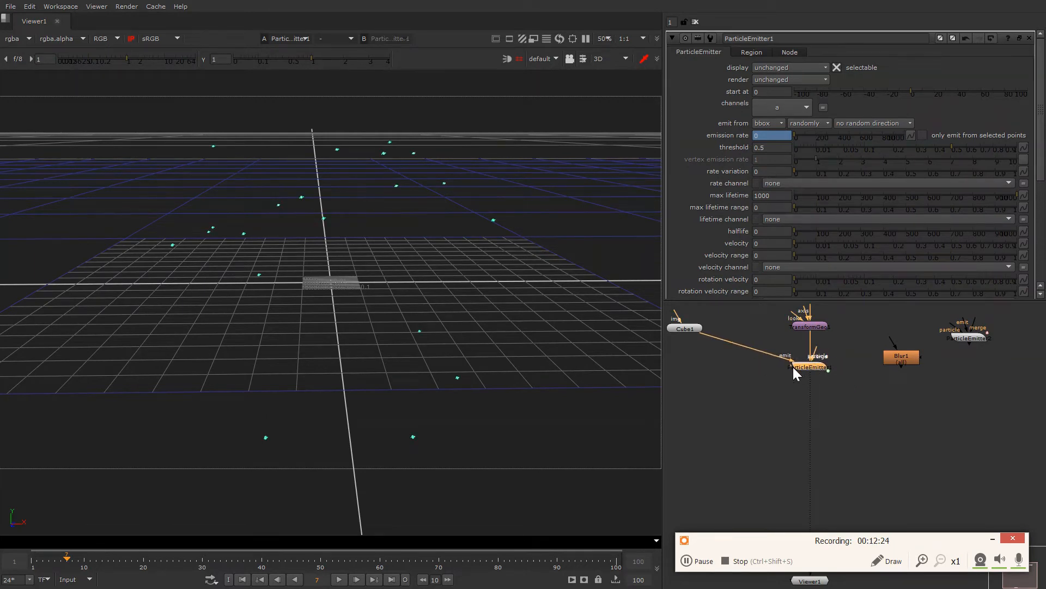
- Change ParticleEmitter1's emission rate expression to frame==10?20:0
{"action": "right_click", "coordinate": [770, 140]}
{"action": "left_click", "coordinate": [790, 205]}
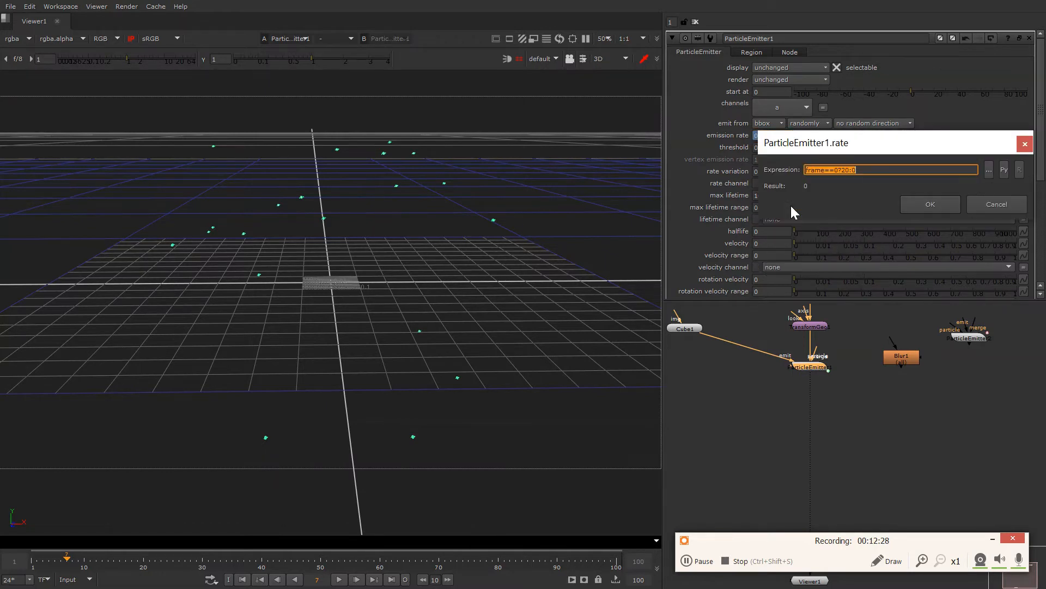
{"action": "left_click", "coordinate": [839, 171]}
{"action": "key", "text": "BackSpace"}
{"action": "key", "text": "ctrl+z"}
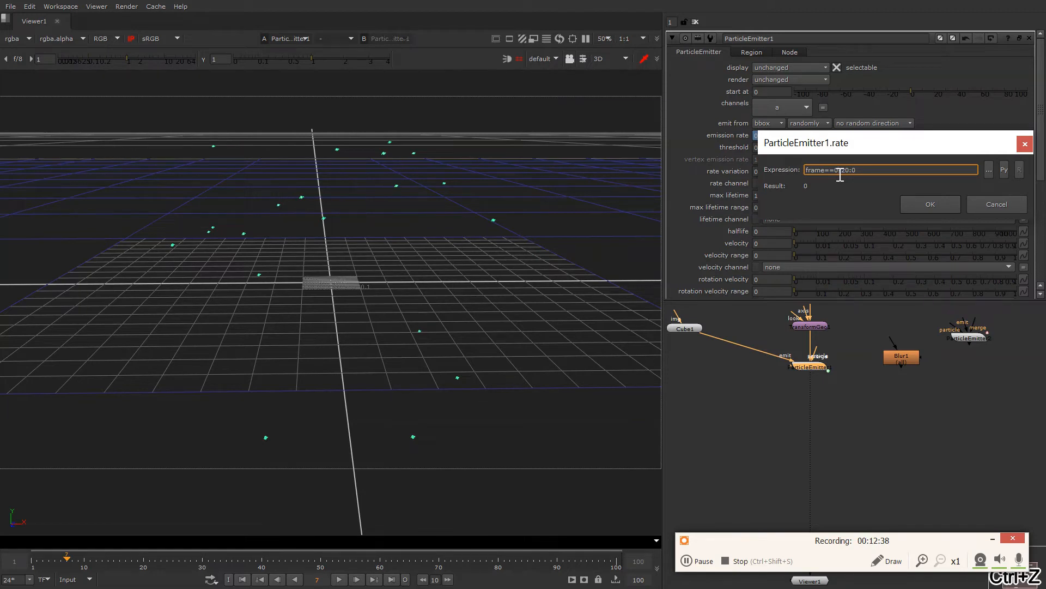
{"action": "type", "text": "1"}
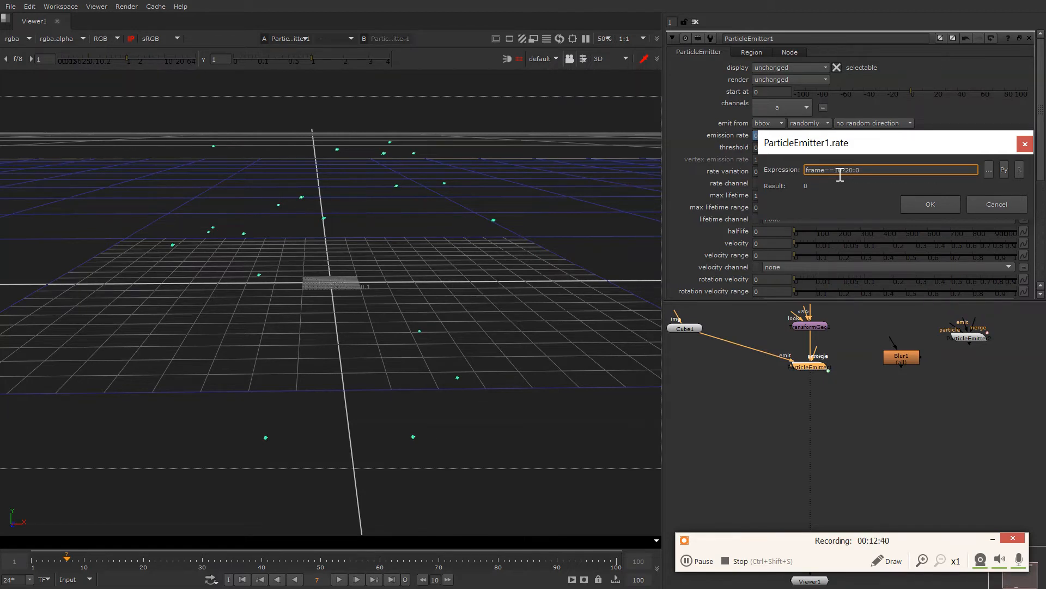
{"action": "left_click", "coordinate": [916, 205]}
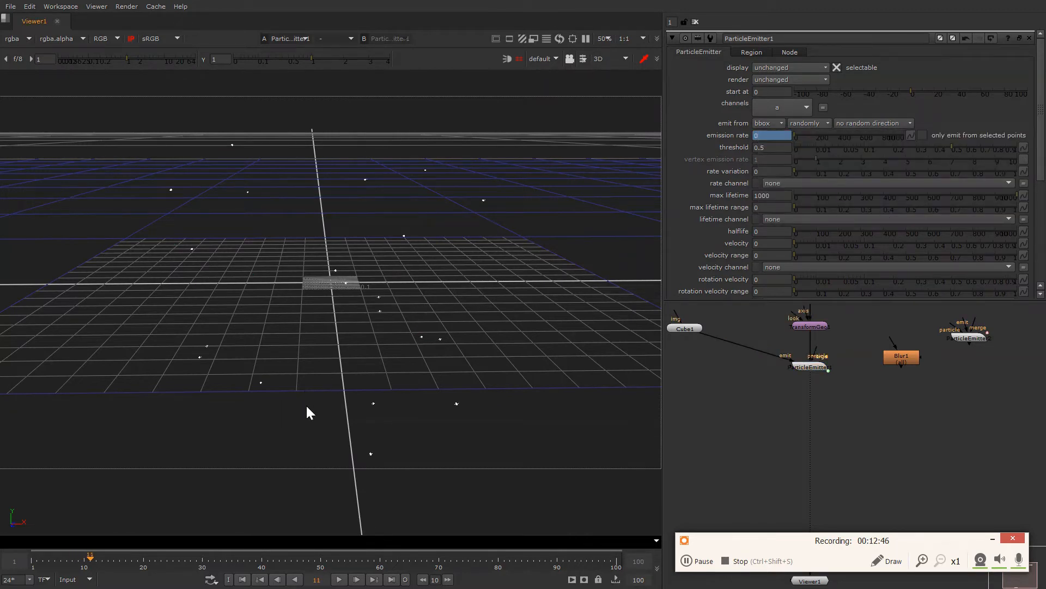
- Step back and forth through the frames around frame 10 and on to frame 23 to examine when ParticleEmitter1 emits
{"action": "key", "text": "Left"}
{"action": "key", "text": "Left"}
{"action": "key", "text": "Right"}
{"action": "key", "text": "Right"}
{"action": "key", "text": "Left"}
{"action": "key", "text": "Left"}
{"action": "key", "text": "Left"}
{"action": "key", "text": "Left"}
{"action": "key", "text": "Left"}
{"action": "key", "text": "Right"}
{"action": "key", "text": "Right"}
{"action": "key", "text": "Right"}
{"action": "key", "text": "Right"}
{"action": "key", "text": "Right"}
{"action": "key", "text": "Right"}
{"action": "key", "text": "Right"}
{"action": "key", "text": "Right"}
{"action": "key", "text": "Right"}
{"action": "key", "text": "Right"}
{"action": "key", "text": "Right"}
{"action": "key", "text": "Right"}
{"action": "key", "text": "Right"}
{"action": "key", "text": "Right"}
{"action": "key", "text": "Right"}
- Try a negative trigger frame in ParticleEmitter1's emission rate expression, and scrub to frame 47 to check the particles
{"action": "right_click", "coordinate": [772, 134]}
{"action": "left_click", "coordinate": [796, 199]}
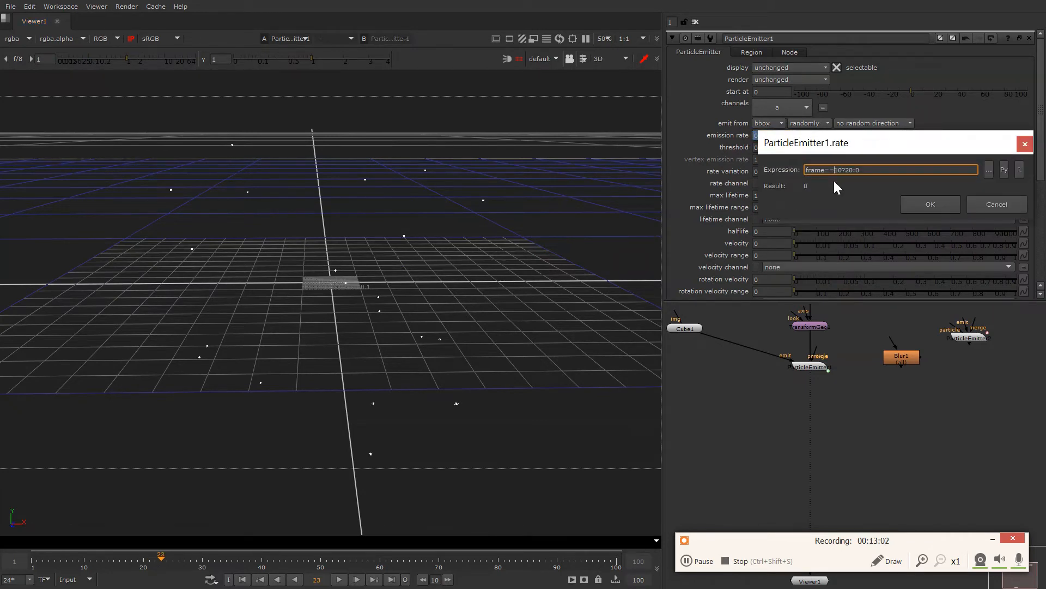
{"action": "key", "text": "Return"}
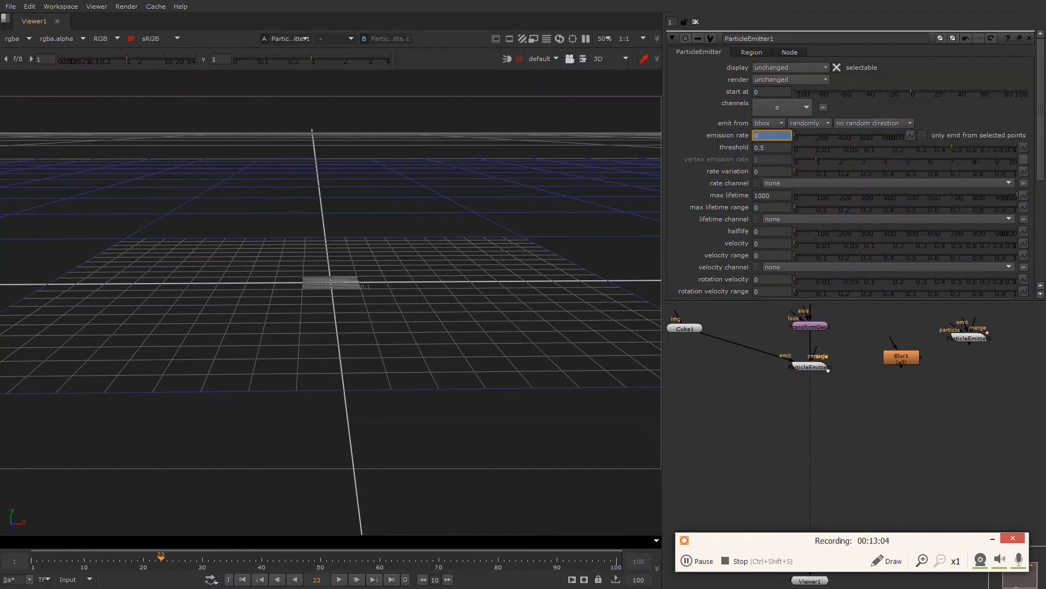
{"action": "left_click", "coordinate": [132, 569]}
{"action": "left_click_drag", "start_coordinate": [126, 569], "coordinate": [303, 495]}
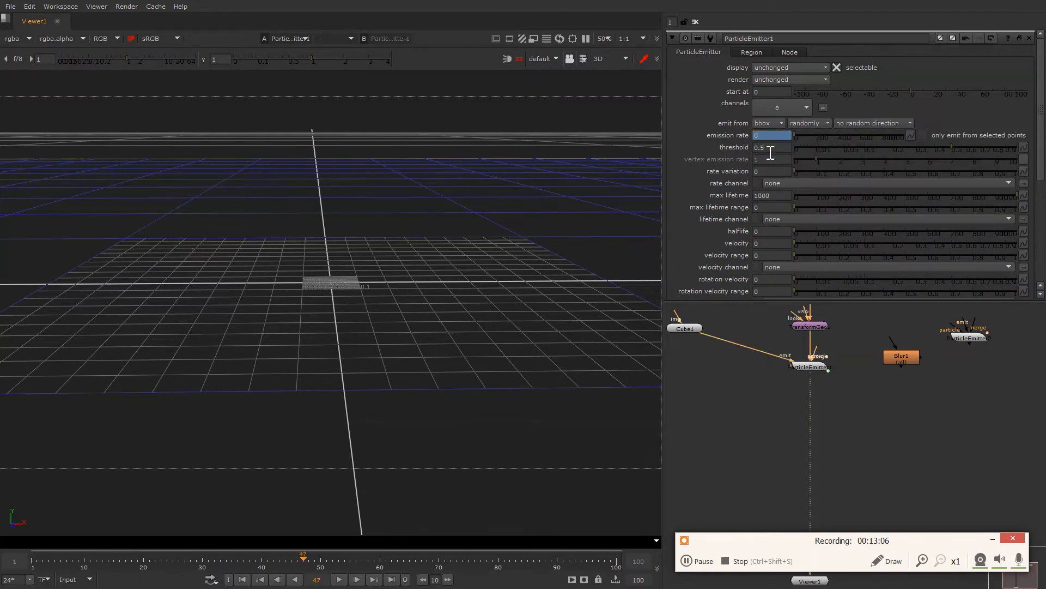
{"action": "right_click", "coordinate": [769, 134]}
{"action": "left_click", "coordinate": [796, 193]}
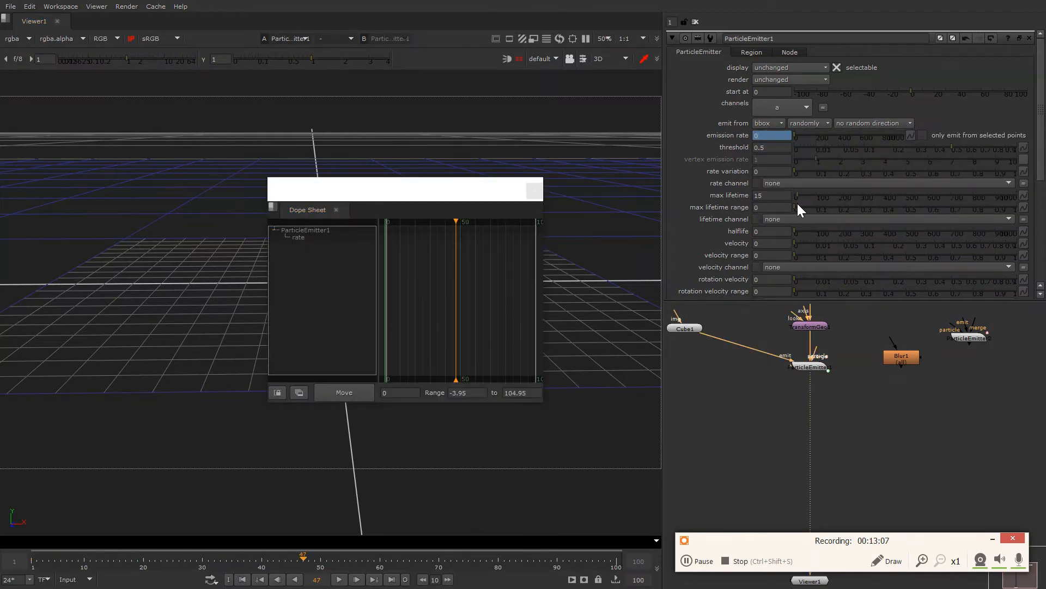
{"action": "left_click", "coordinate": [535, 191]}
- Change ParticleEmitter1's emission rate expression to frame==-0?20:0, and scrub to frame 14 to check the particles
{"action": "right_click", "coordinate": [767, 135]}
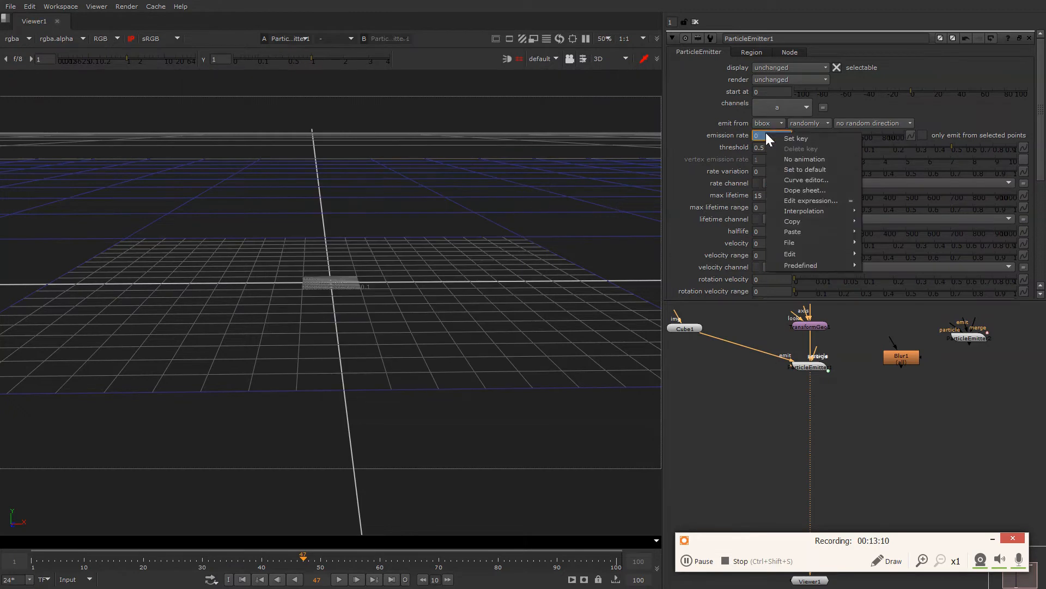
{"action": "left_click", "coordinate": [797, 201]}
{"action": "left_click", "coordinate": [842, 170]}
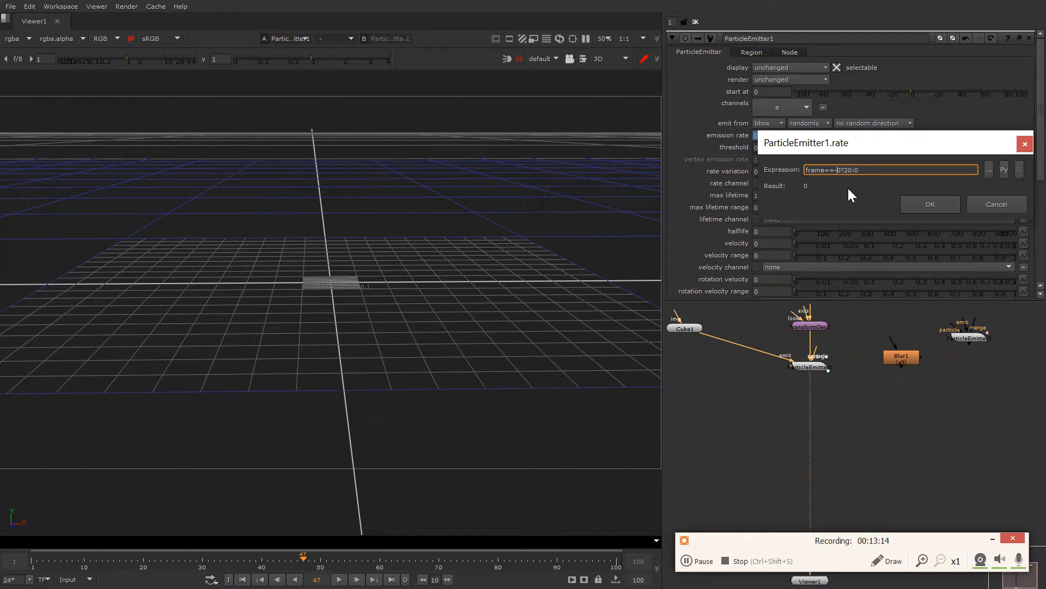
{"action": "left_click", "coordinate": [914, 202]}
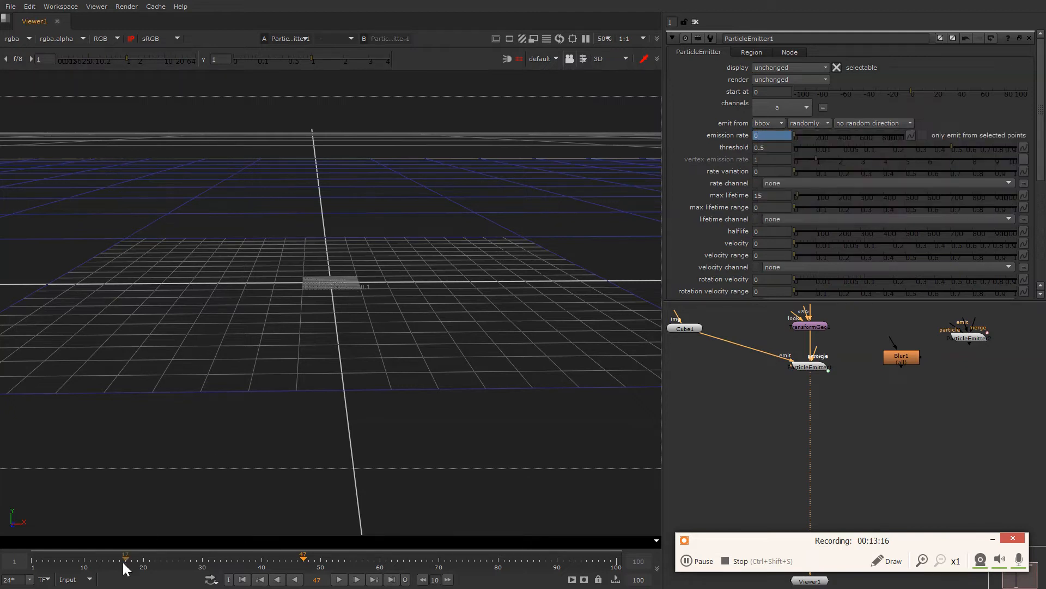
{"action": "mouse_move", "coordinate": [125, 569]}
{"action": "left_mouse_down"}
{"action": "mouse_move", "coordinate": [59, 564]}
{"action": "mouse_move", "coordinate": [110, 563]}
{"action": "left_mouse_up"}
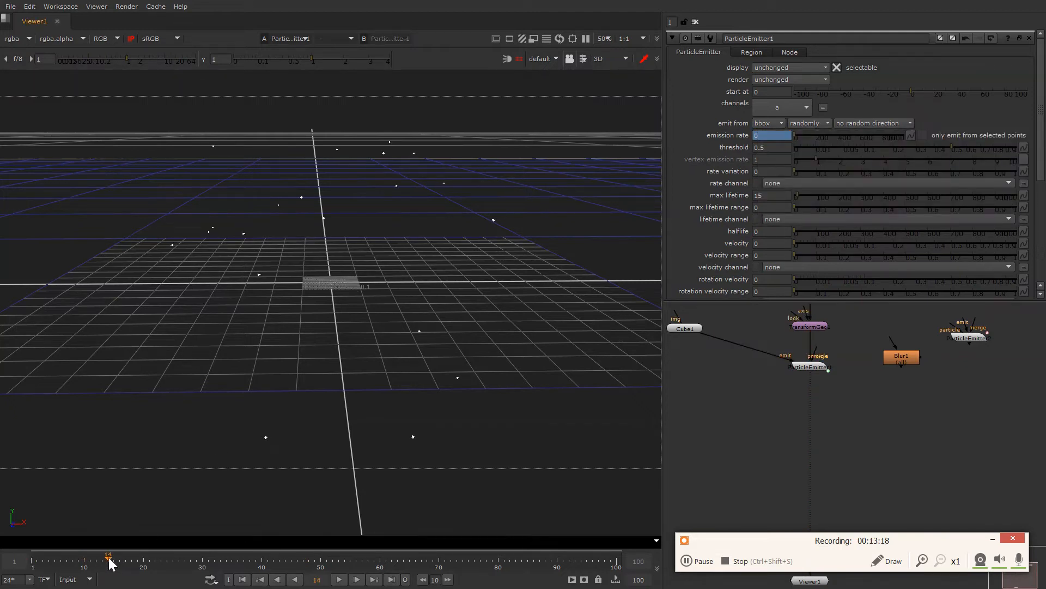
- Raise ParticleEmitter1's max lifetime to 560
{"action": "left_click_drag", "start_coordinate": [822, 195], "coordinate": [899, 198]}
{"action": "left_click", "coordinate": [907, 186]}
{"action": "left_click", "coordinate": [913, 193]}
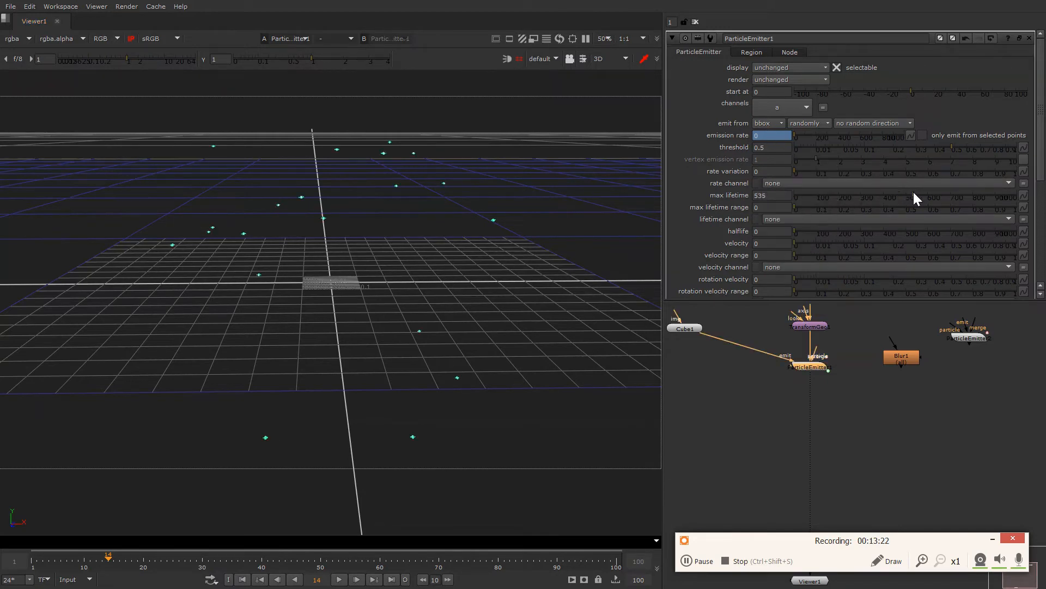
- Change the trigger frame in ParticleEmitter1's emission rate expression, and scrub between frames 8 and 29 to check the emission
{"action": "right_click", "coordinate": [764, 138]}
{"action": "left_click", "coordinate": [799, 206]}
{"action": "type", "text": "frame==1?20:0"}
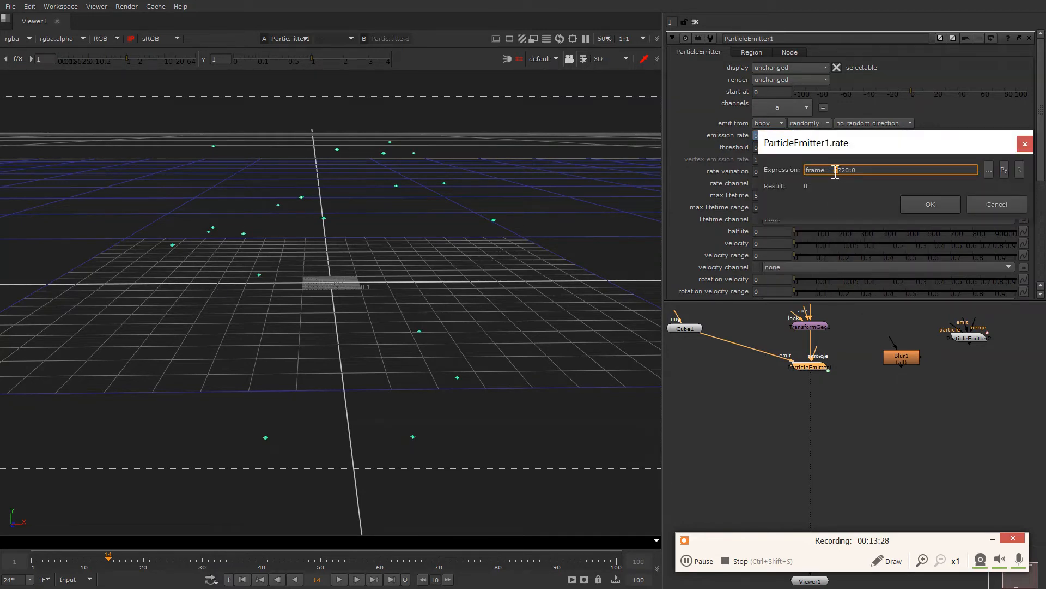
{"action": "key", "text": "BackSpace"}
{"action": "key", "text": "Return"}
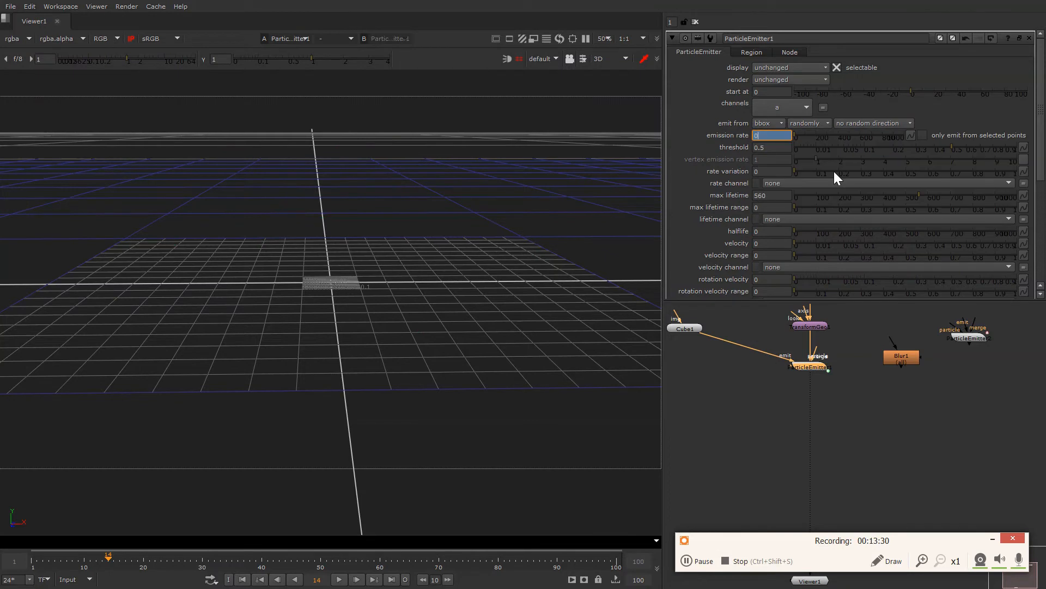
{"action": "left_click", "coordinate": [120, 558]}
{"action": "left_click_drag", "start_coordinate": [120, 559], "coordinate": [195, 558]}
{"action": "left_click", "coordinate": [73, 560]}
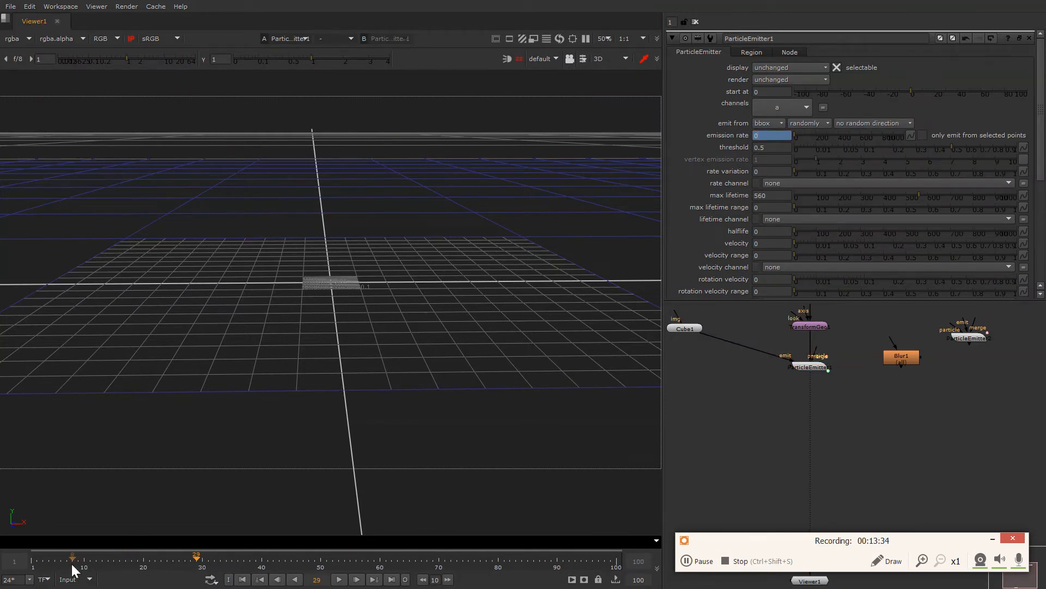
- Set ParticleEmitter1's start at value to -38
{"action": "right_click", "coordinate": [773, 136]}
{"action": "left_click", "coordinate": [761, 93]}
{"action": "left_click_drag", "start_coordinate": [877, 90], "coordinate": [870, 93]}
{"action": "left_click", "coordinate": [868, 92]}
{"action": "left_click", "coordinate": [922, 92]}
{"action": "left_click", "coordinate": [886, 94]}
- Add a ParticleTurbulence node to the output of ParticleEmitter1
{"action": "middle_click_drag", "start_coordinate": [828, 428], "coordinate": [845, 382]}
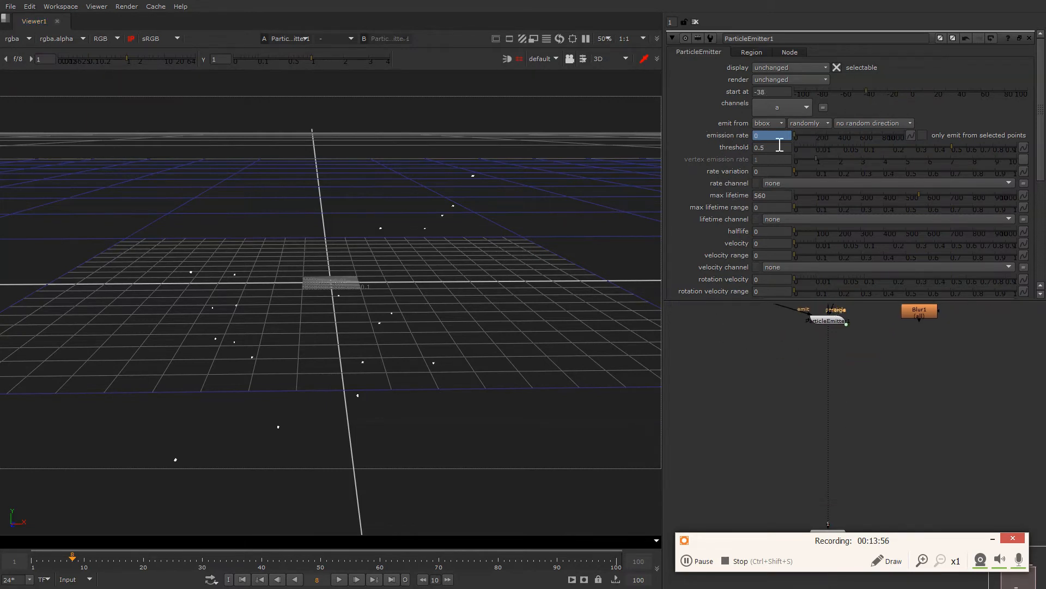
{"action": "left_click", "coordinate": [829, 322]}
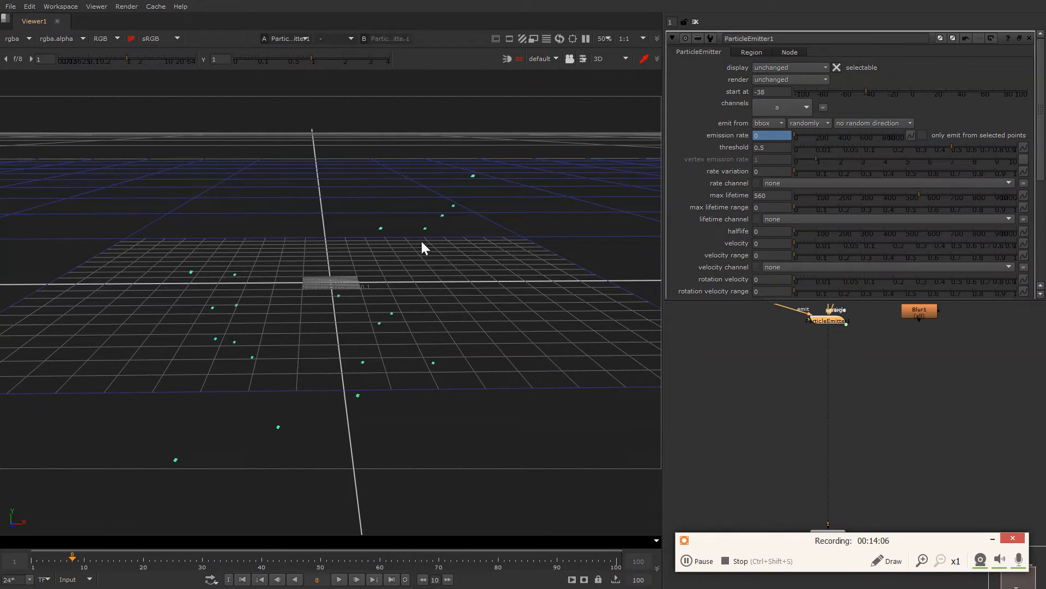
{"action": "left_click", "coordinate": [466, 273]}
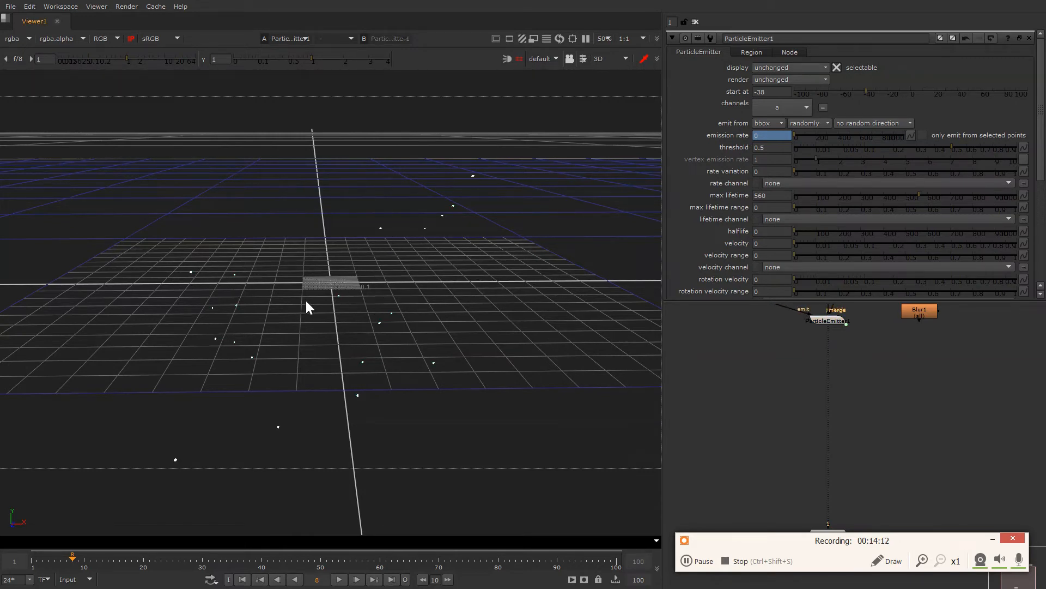
{"action": "left_click", "coordinate": [833, 325]}
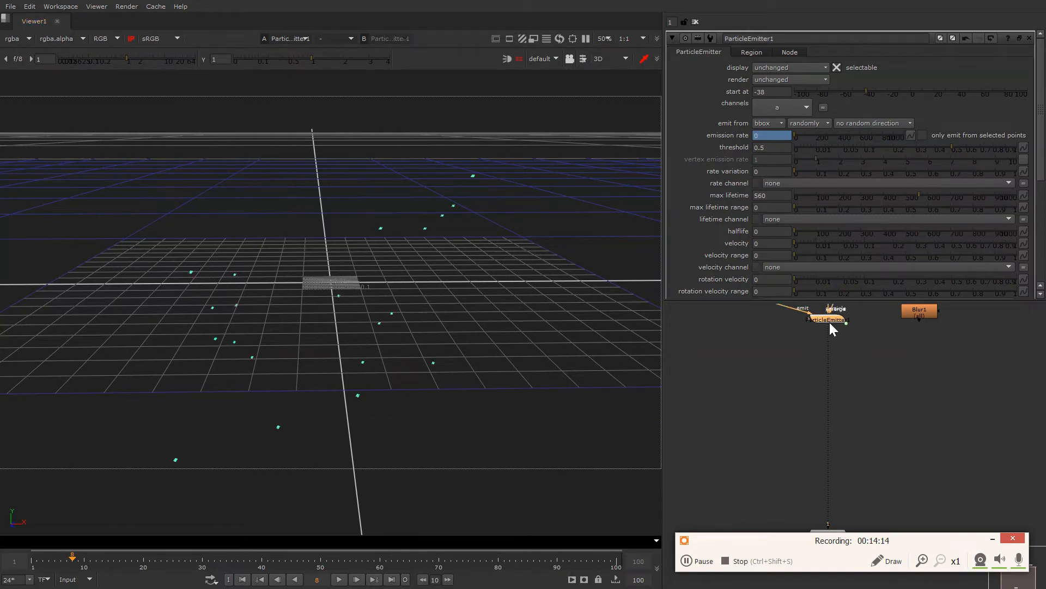
{"action": "key", "text": "Tab"}
{"action": "type", "text": "pa"}
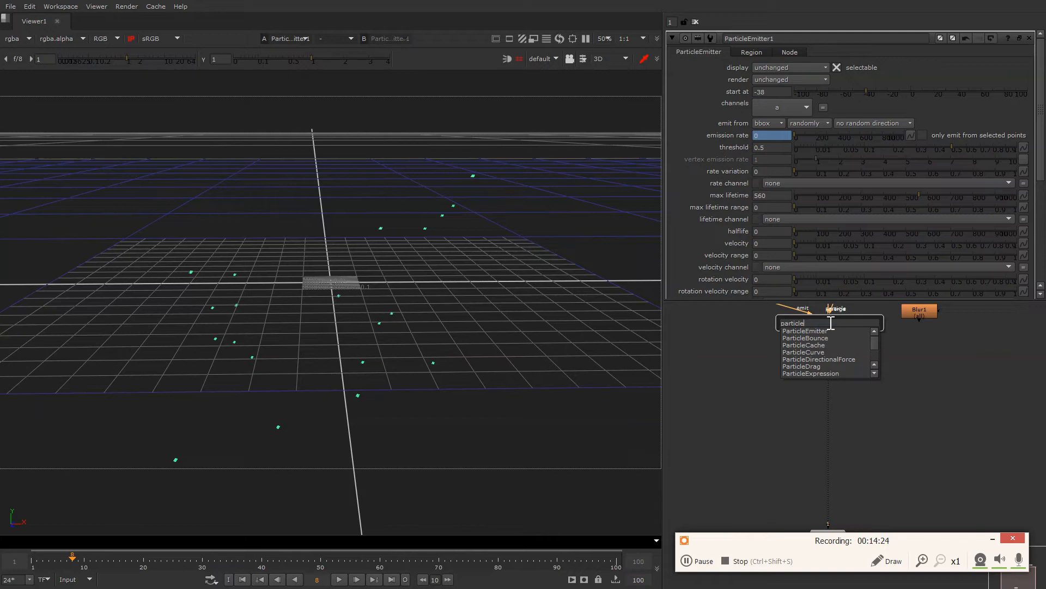
{"action": "type", "text": "tur"}
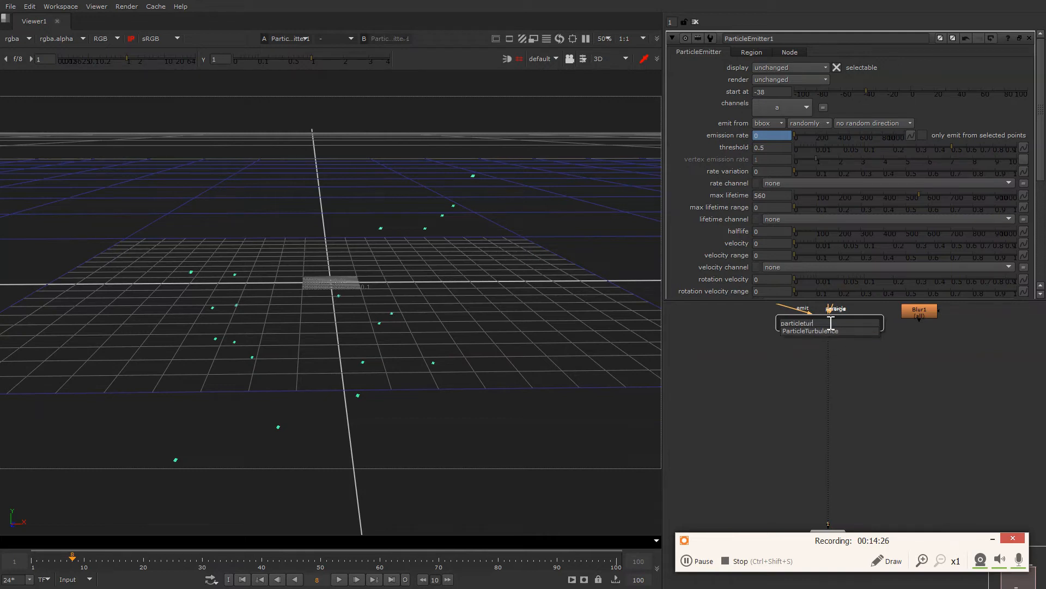
{"action": "key", "text": "Return"}
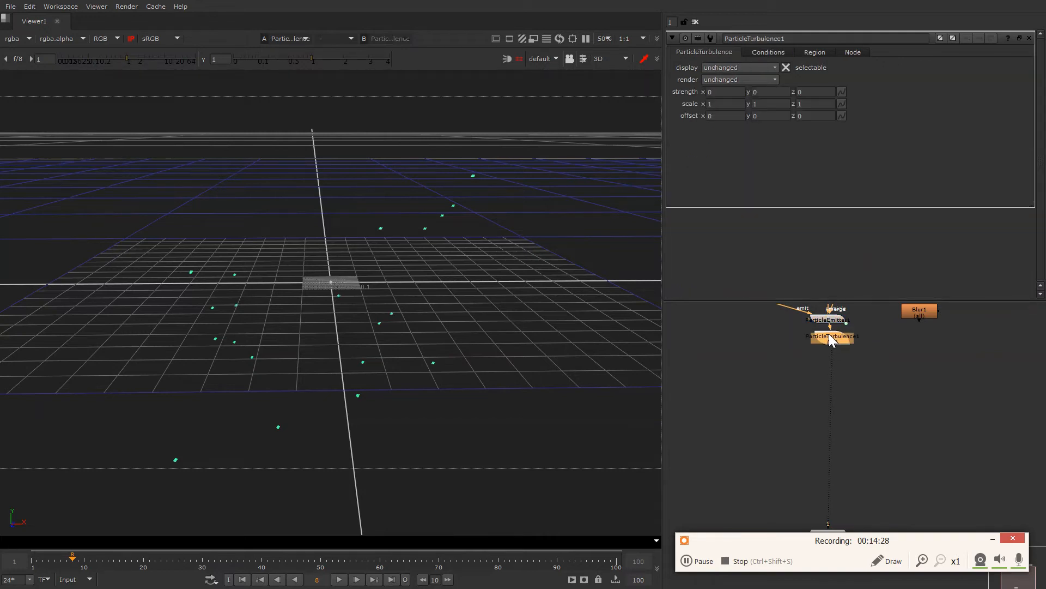
{"action": "left_click", "coordinate": [506, 286]}
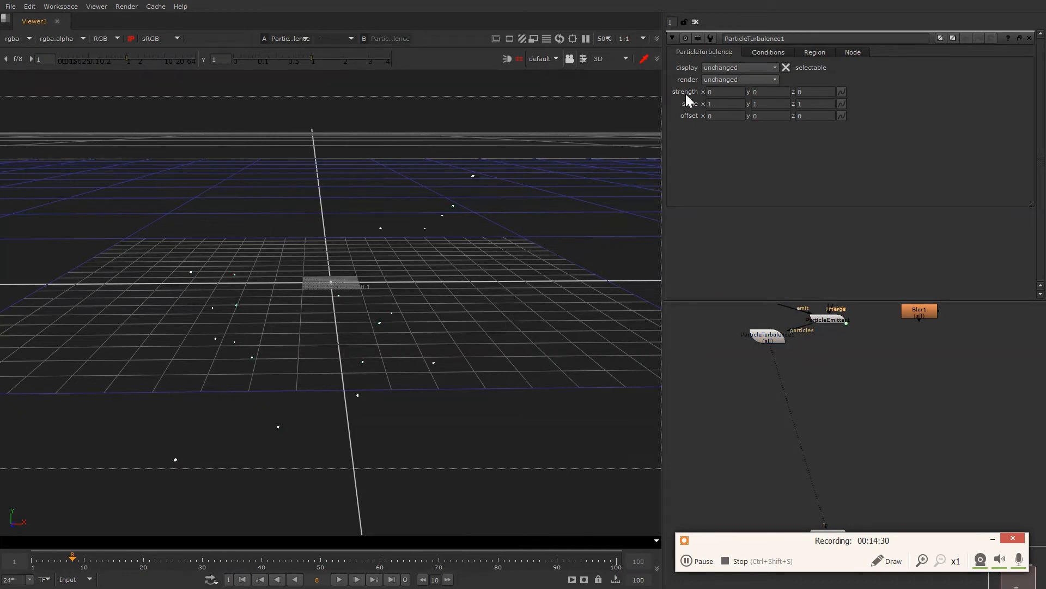
- Set ParticleTurbulence1's strength to x 0.3, y 0.4 and z 0.5, and place the node directly below ParticleEmitter1
{"action": "left_click", "coordinate": [723, 91]}
{"action": "type", "text": ".3"}
{"action": "key", "text": "Tab"}
{"action": "type", "text": ".4"}
{"action": "key", "text": "Tab"}
{"action": "type", "text": ".5"}
{"action": "left_click_drag", "start_coordinate": [752, 335], "coordinate": [812, 360]}
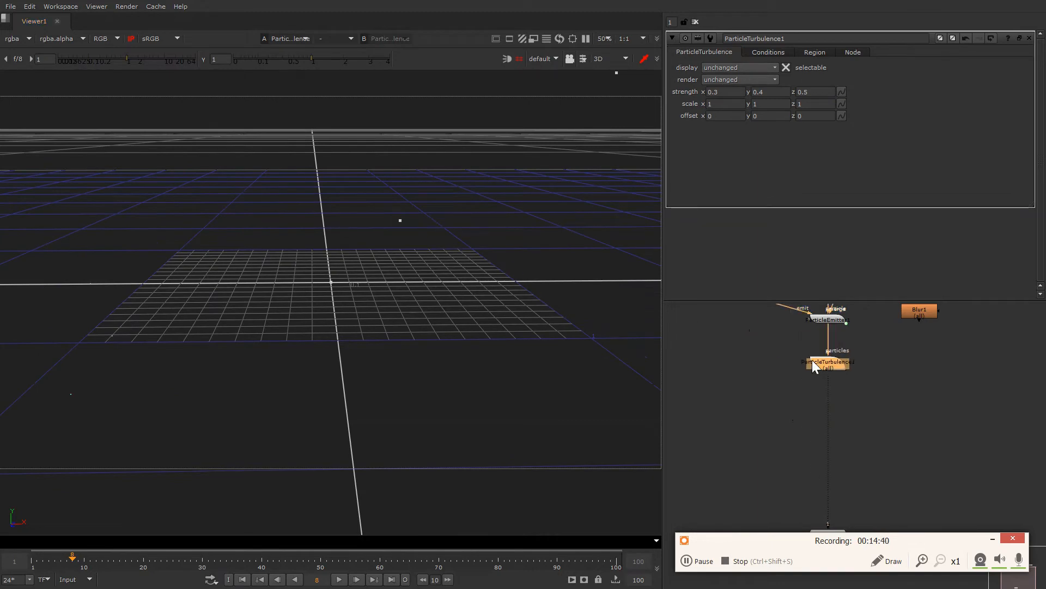
- Play the animation to preview how the turbulence moves the particles, and stop playback
{"action": "key", "text": "l"}
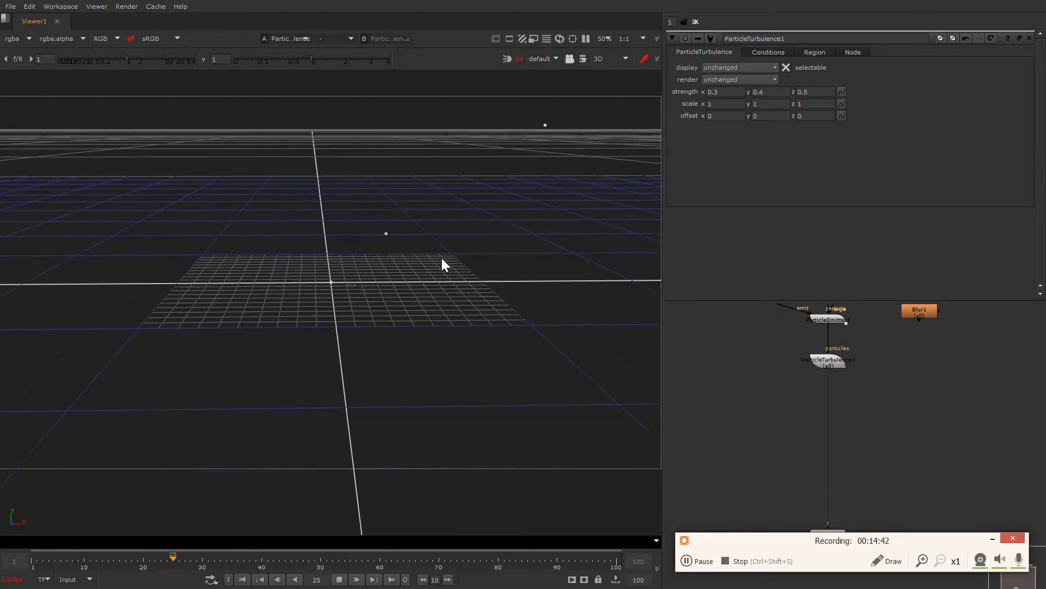
{"action": "left_click", "coordinate": [99, 556]}
{"action": "key", "text": "k"}
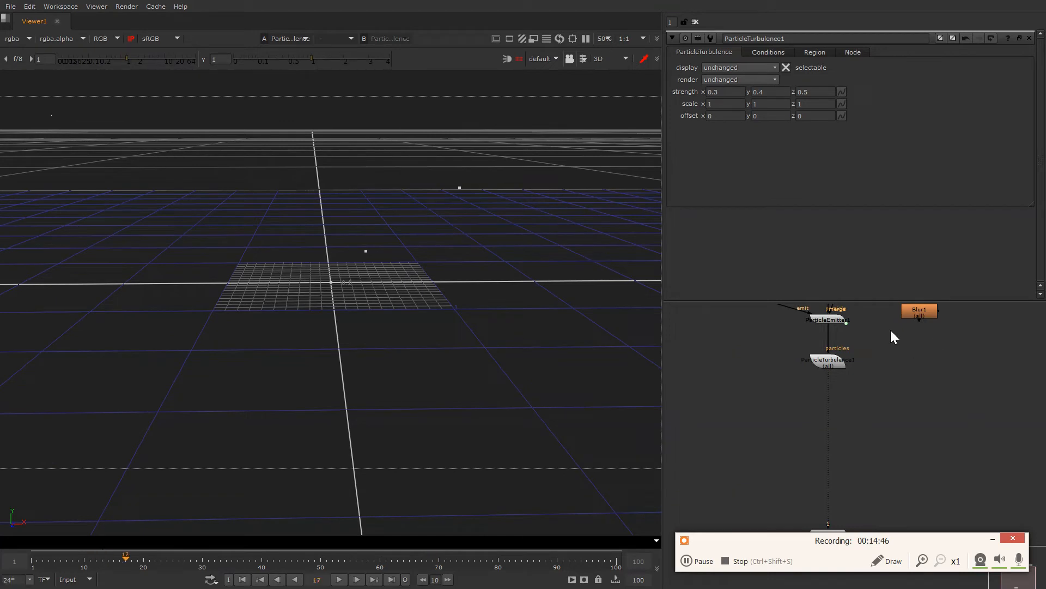
- Set ParticleEmitter1's particle size to 1 and frame the particles in the 3D view
{"action": "double_click", "coordinate": [828, 320]}
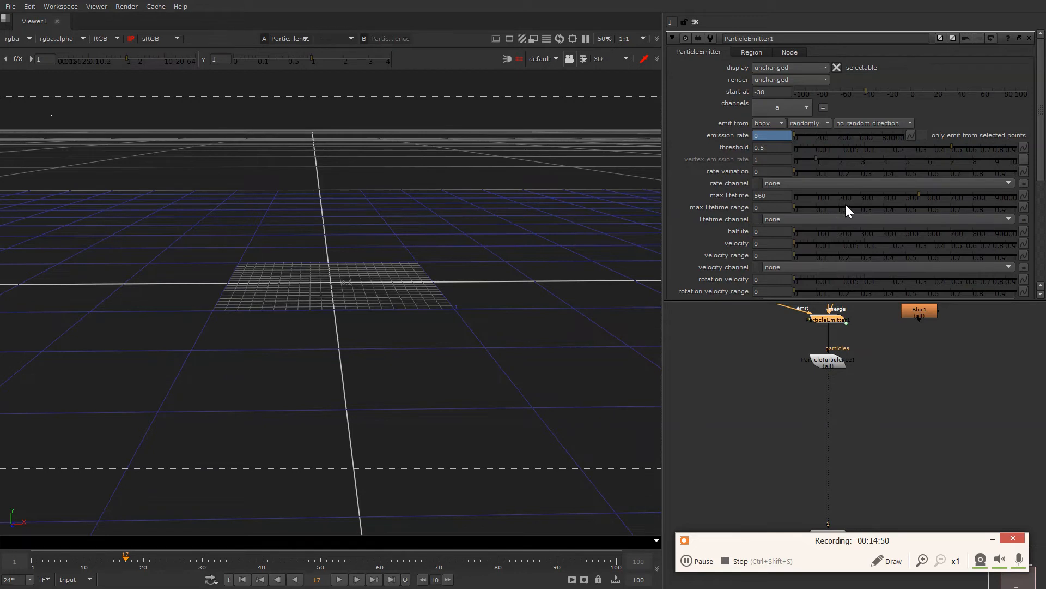
{"action": "scroll", "coordinate": [827, 185], "scroll_direction": "down", "scroll_amount": 2}
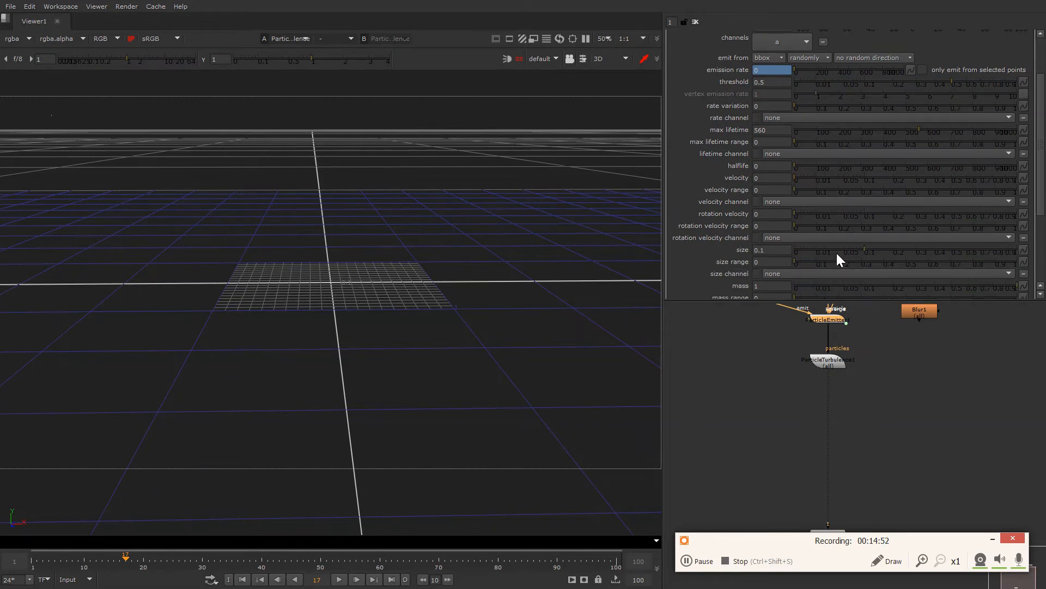
{"action": "left_click_drag", "start_coordinate": [1045, 253], "coordinate": [1045, 253]}
{"action": "left_click", "coordinate": [258, 253]}
{"action": "key", "text": "f"}
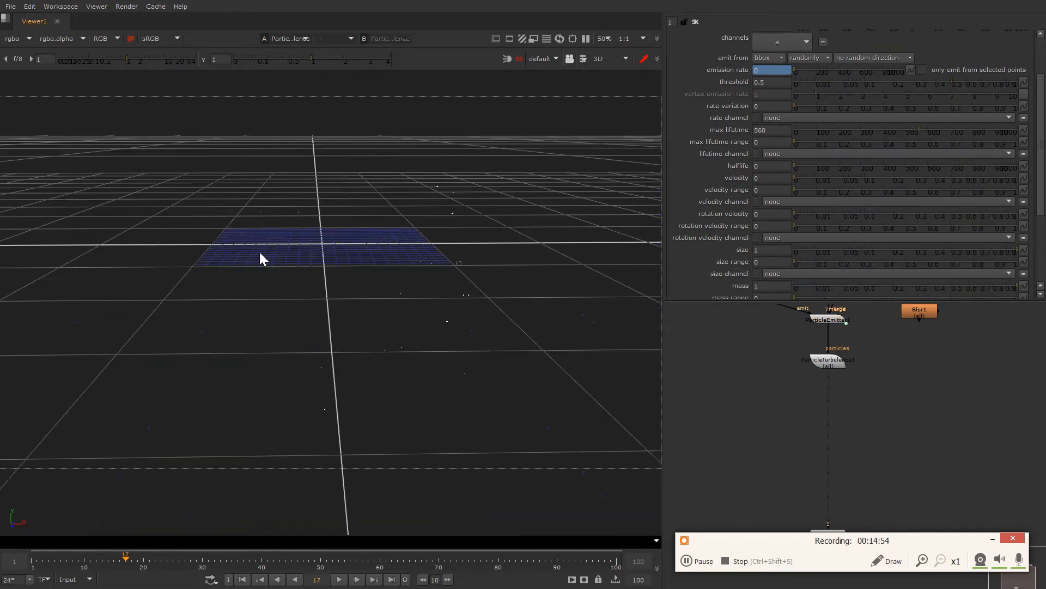
{"action": "scroll", "coordinate": [377, 286], "scroll_direction": "up", "scroll_amount": 2}
- Play back the particles at their new size to examine their spread, and stop playback
{"action": "key", "text": "l"}
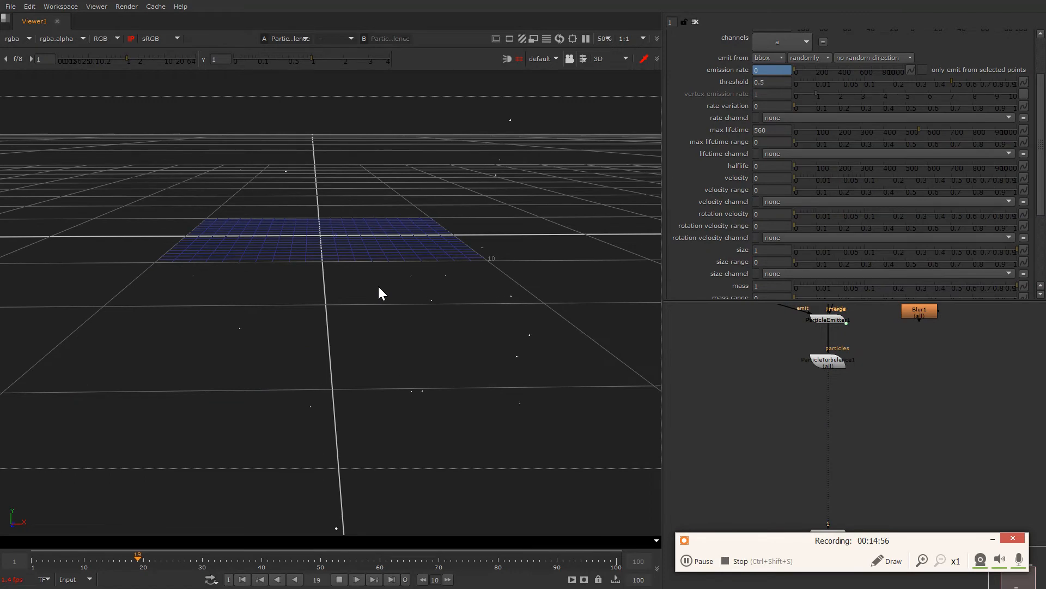
{"action": "scroll", "coordinate": [380, 294], "scroll_direction": "down", "scroll_amount": 2}
{"action": "scroll", "coordinate": [383, 270], "scroll_direction": "down", "scroll_amount": 2}
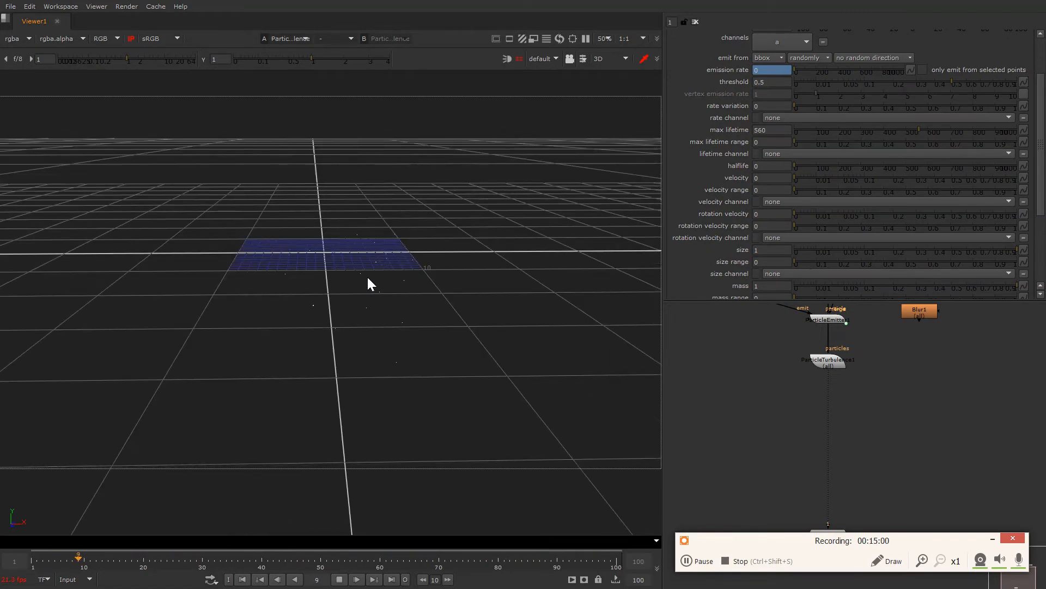
{"action": "scroll", "coordinate": [365, 280], "scroll_direction": "up", "scroll_amount": 1}
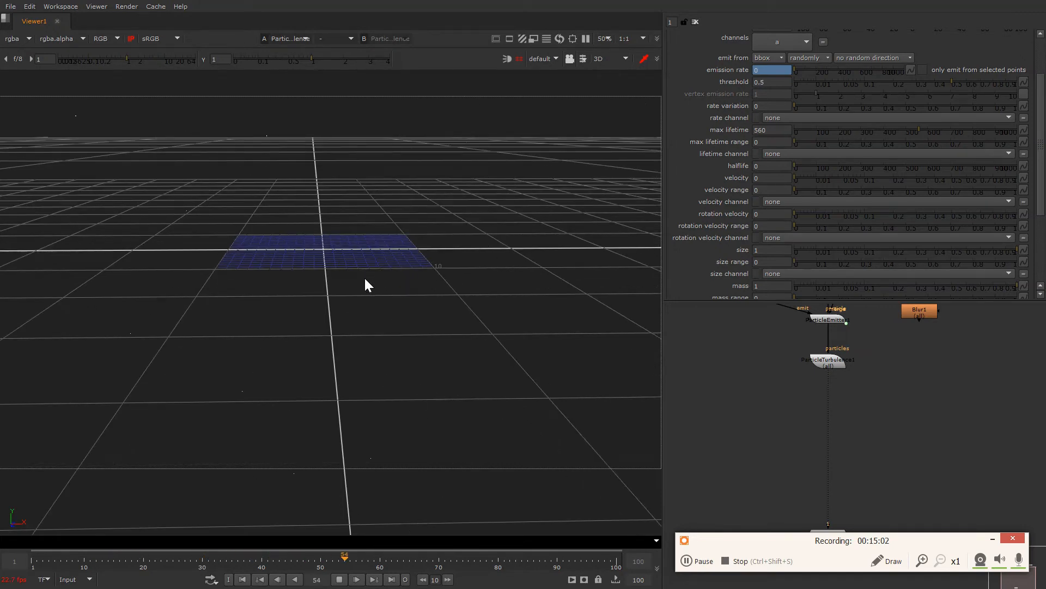
{"action": "key", "text": "k"}
- Open Cube1's properties and frame the emission cube in the 3D view
{"action": "middle_click_drag", "start_coordinate": [777, 339], "coordinate": [814, 394]}
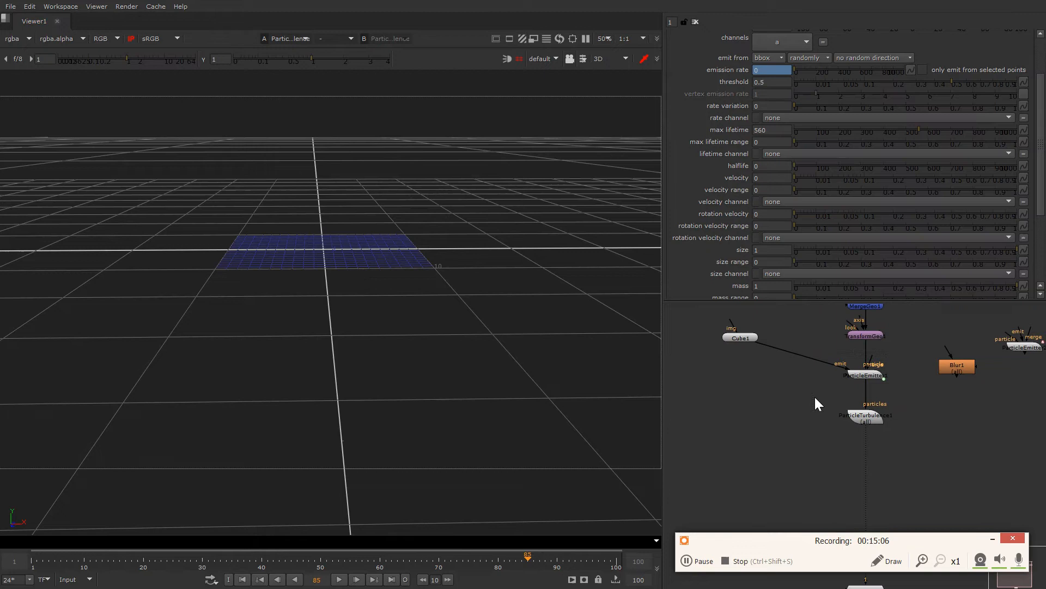
{"action": "double_click", "coordinate": [741, 337]}
{"action": "key", "text": "f"}
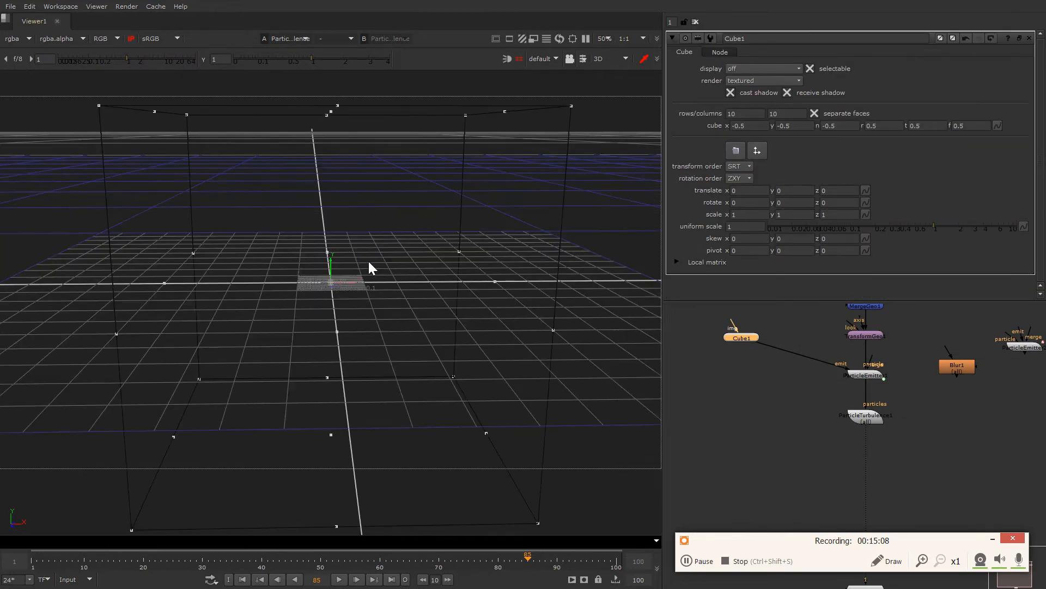
- Add a ParticleDrag node after ParticleTurbulence1 and set its drag to 1 and rotational drag to 0.525
{"action": "middle_click_drag", "start_coordinate": [812, 430], "coordinate": [774, 401]}
{"action": "left_click", "coordinate": [832, 390]}
{"action": "key", "text": "Tab"}
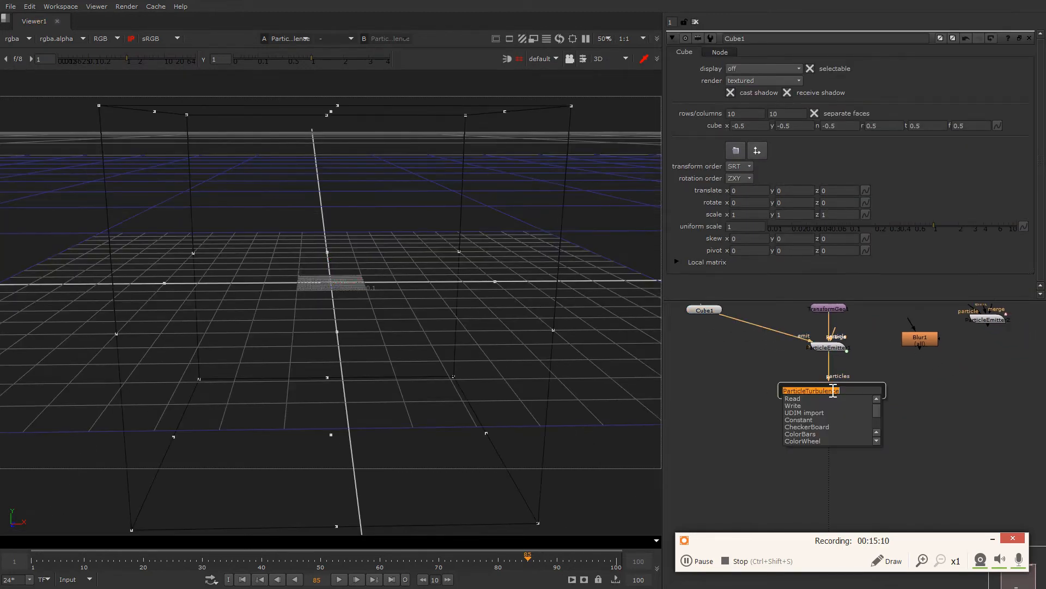
{"action": "type", "text": "particle"}
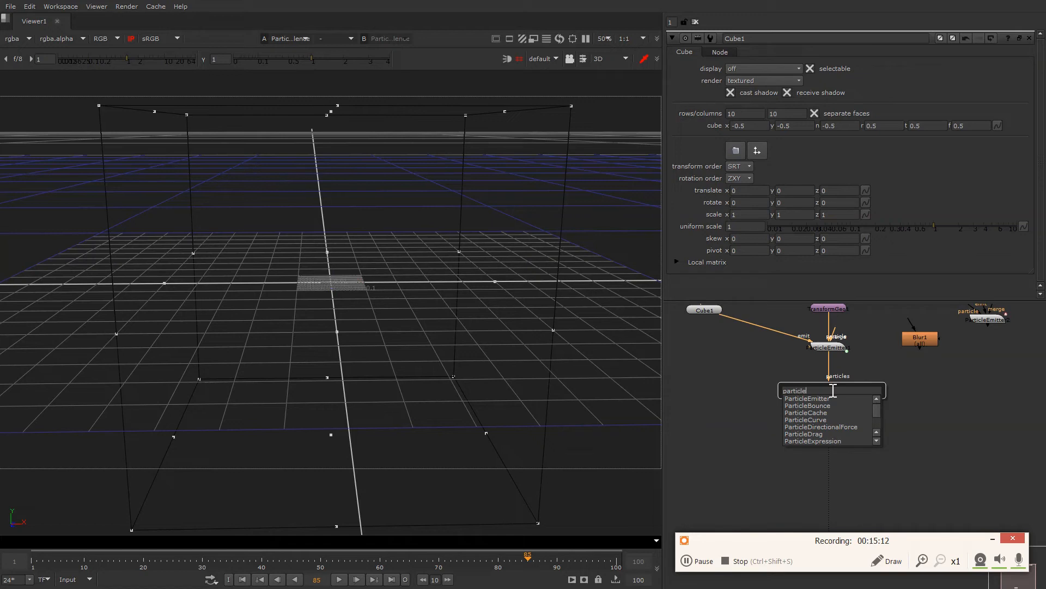
{"action": "type", "text": "dra"}
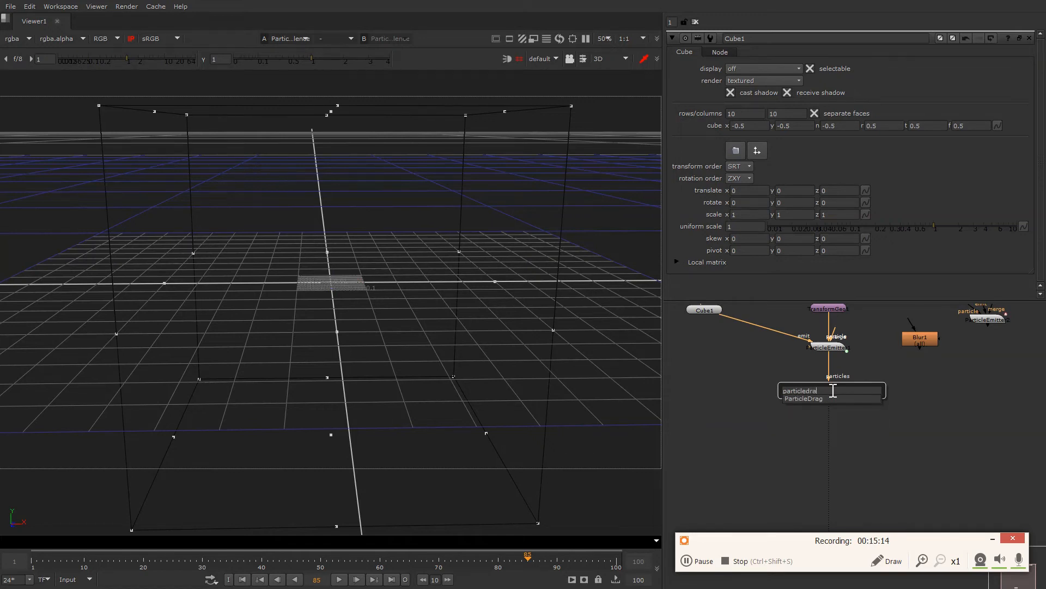
{"action": "key", "text": "Return"}
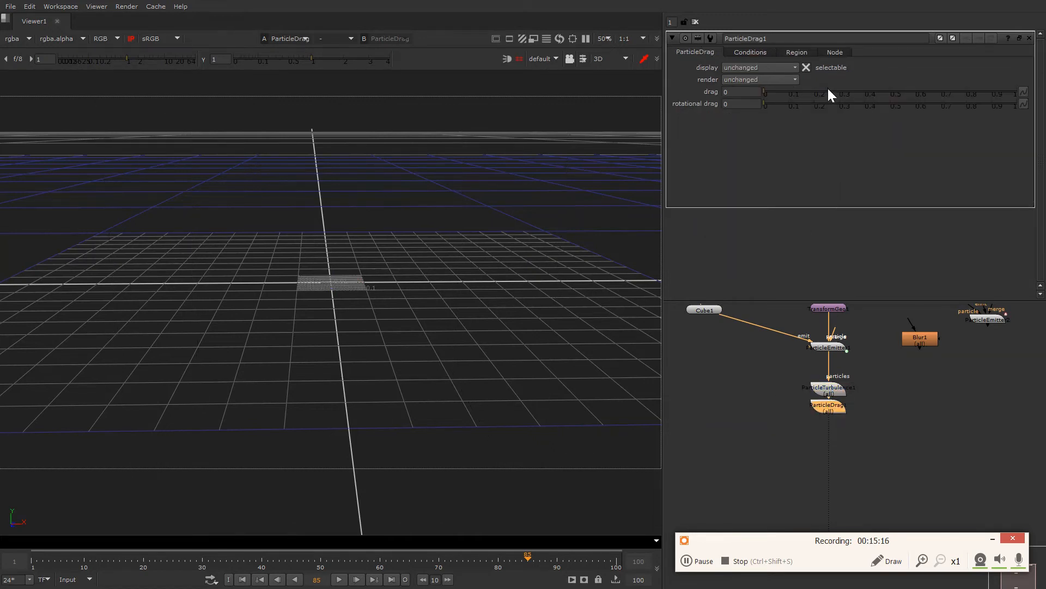
{"action": "left_click_drag", "start_coordinate": [828, 91], "coordinate": [1045, 99]}
{"action": "left_click", "coordinate": [897, 104]}
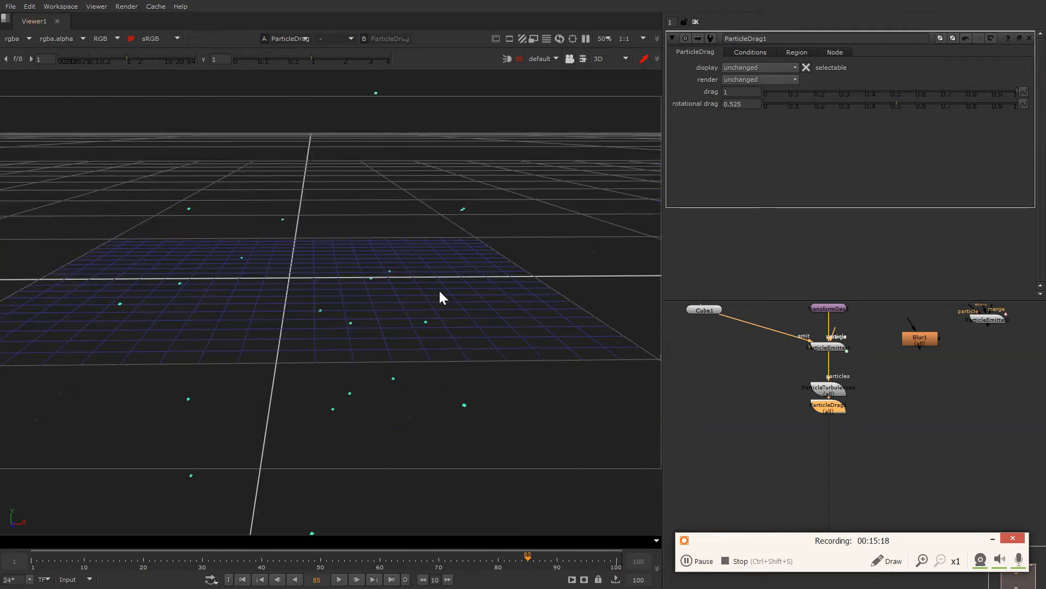
- Play the slowed particle motion and switch the viewer's playback range from Input to Global
{"action": "key", "text": "l"}
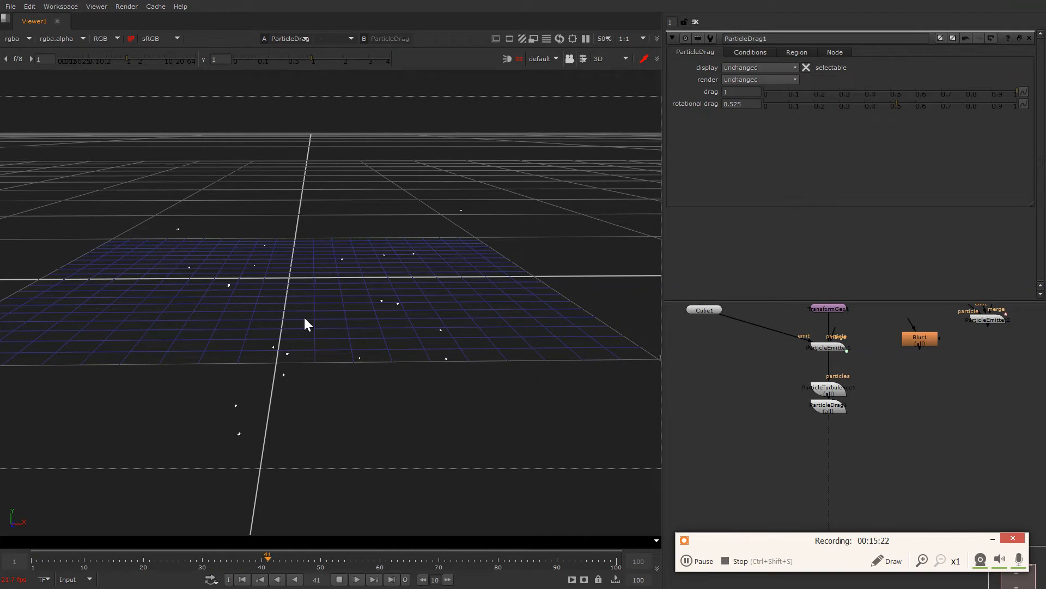
{"action": "left_click", "coordinate": [73, 578]}
{"action": "left_click", "coordinate": [81, 539]}
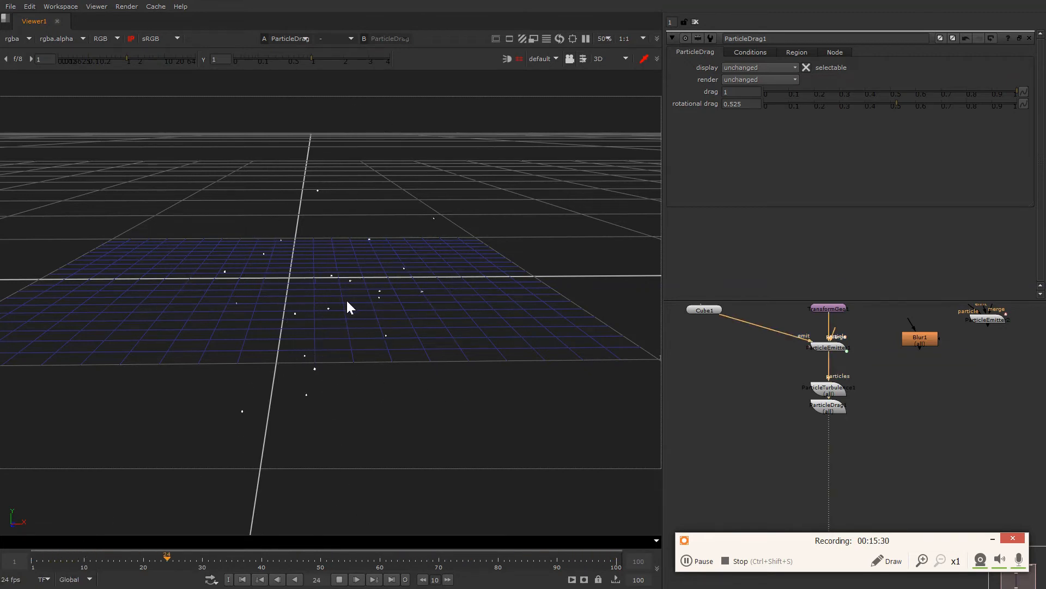
{"action": "scroll", "coordinate": [346, 298], "scroll_direction": "up", "scroll_amount": 2}
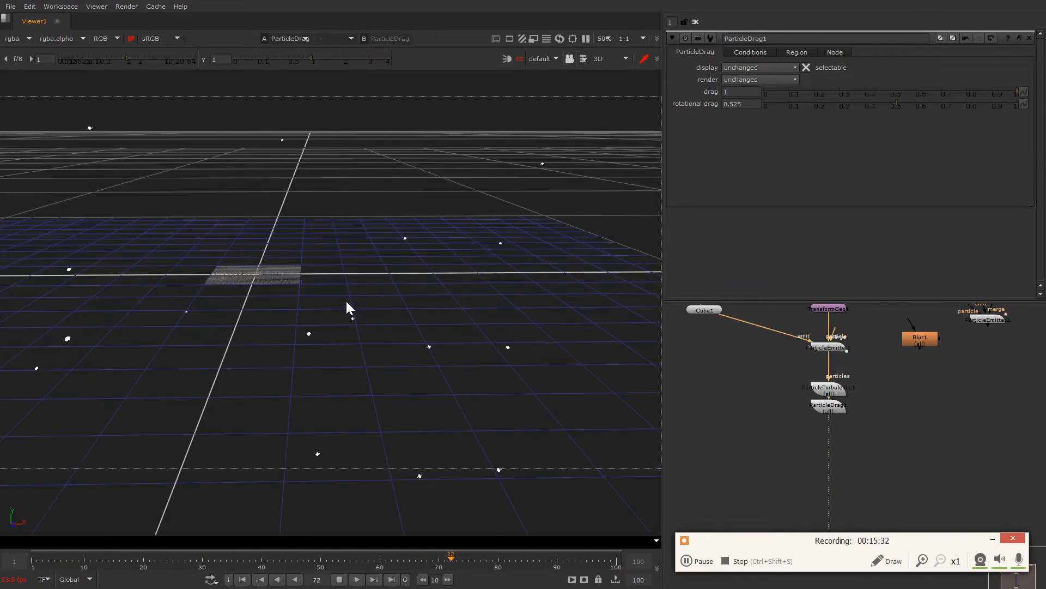
- Add a ScanlineRender node below ParticleDrag1 in the node graph
{"action": "middle_click_drag", "start_coordinate": [906, 488], "coordinate": [884, 371]}
{"action": "key", "text": "Tab"}
{"action": "type", "text": "sca"}
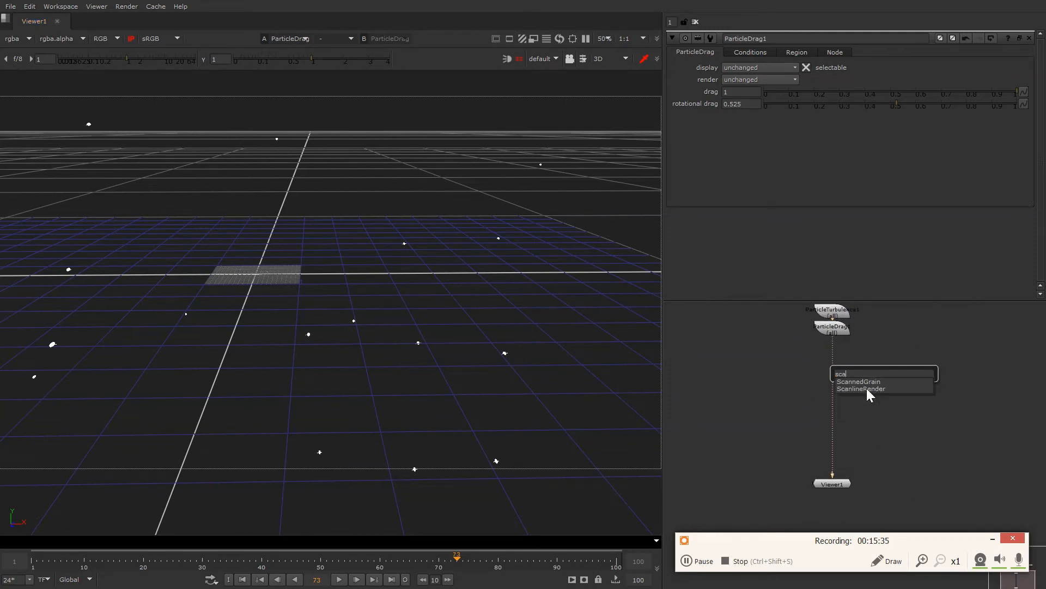
{"action": "left_click", "coordinate": [867, 388]}
- Add a Camera node beside the ScanlineRender node
{"action": "key", "text": "Tab"}
{"action": "type", "text": "c"}
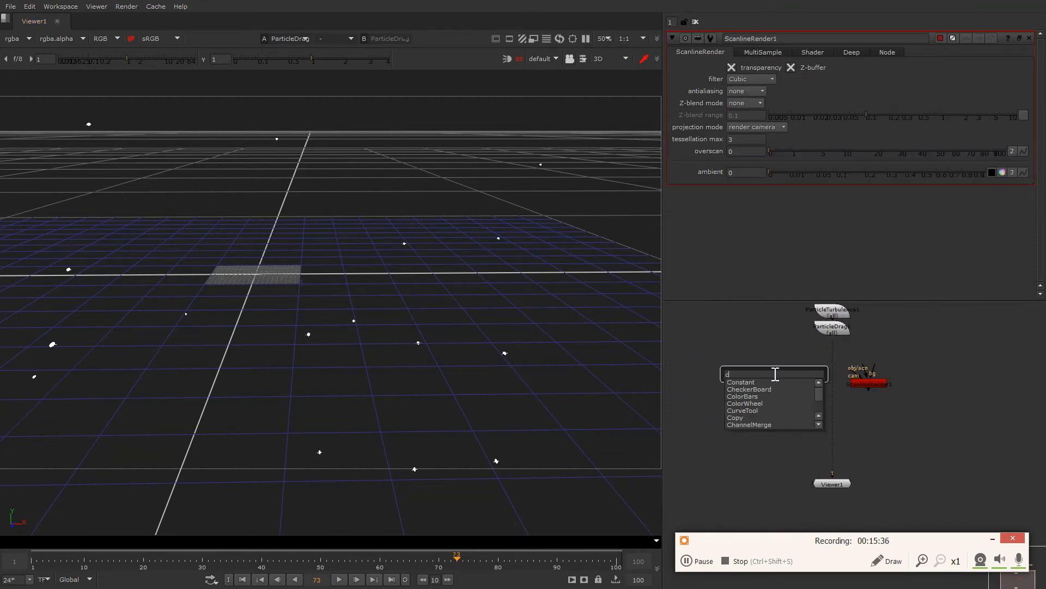
{"action": "type", "text": "am"}
{"action": "left_click", "coordinate": [758, 388]}
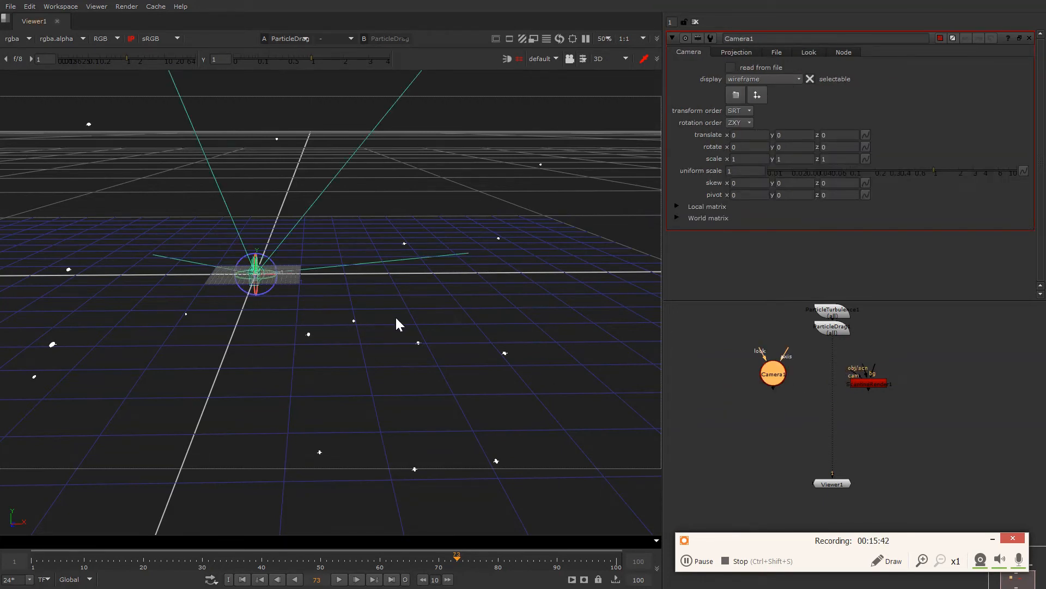
- Move Camera1 back from the particles along Z to about 44.9
{"action": "left_click_drag", "start_coordinate": [361, 319], "coordinate": [13, 294], "text": "ctrl"}
{"action": "scroll", "coordinate": [265, 257], "scroll_direction": "down", "scroll_amount": 2}
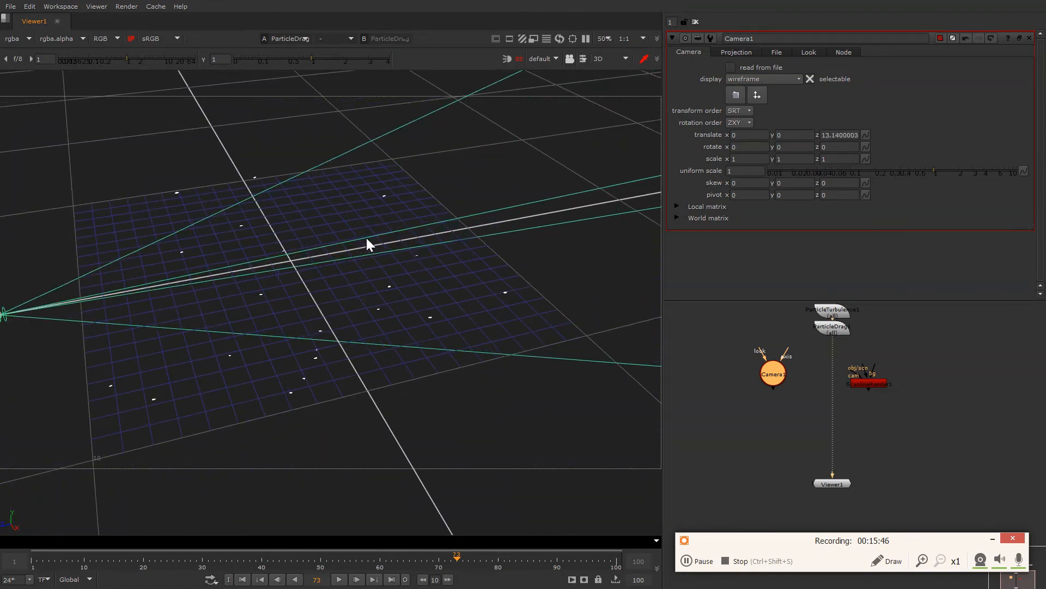
{"action": "scroll", "coordinate": [327, 250], "scroll_direction": "down", "scroll_amount": 3}
{"action": "left_click_drag", "start_coordinate": [325, 250], "coordinate": [5, 353], "text": "ctrl"}
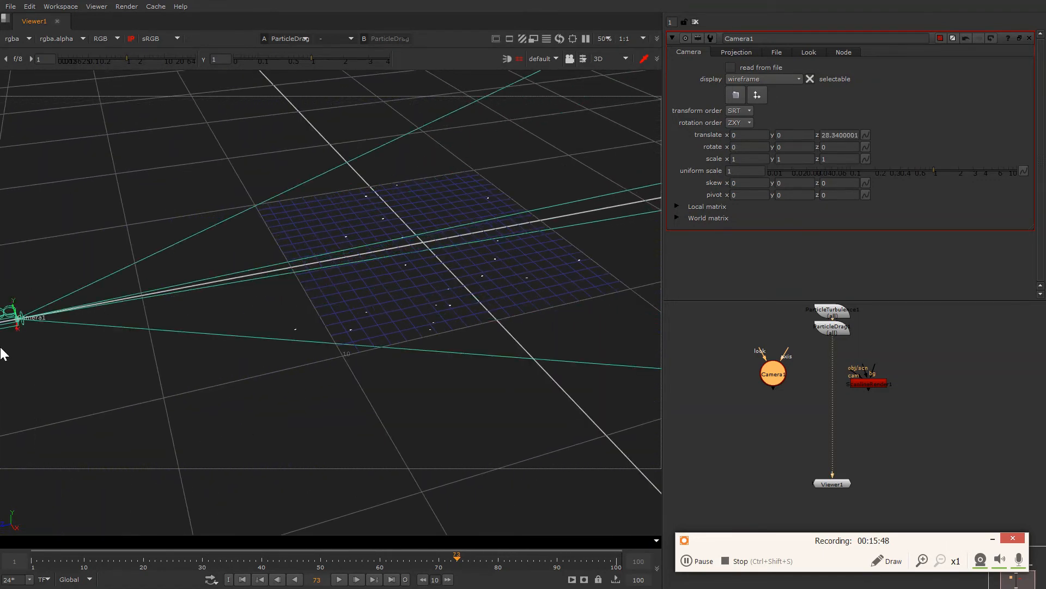
{"action": "scroll", "coordinate": [413, 253], "scroll_direction": "down", "scroll_amount": 3}
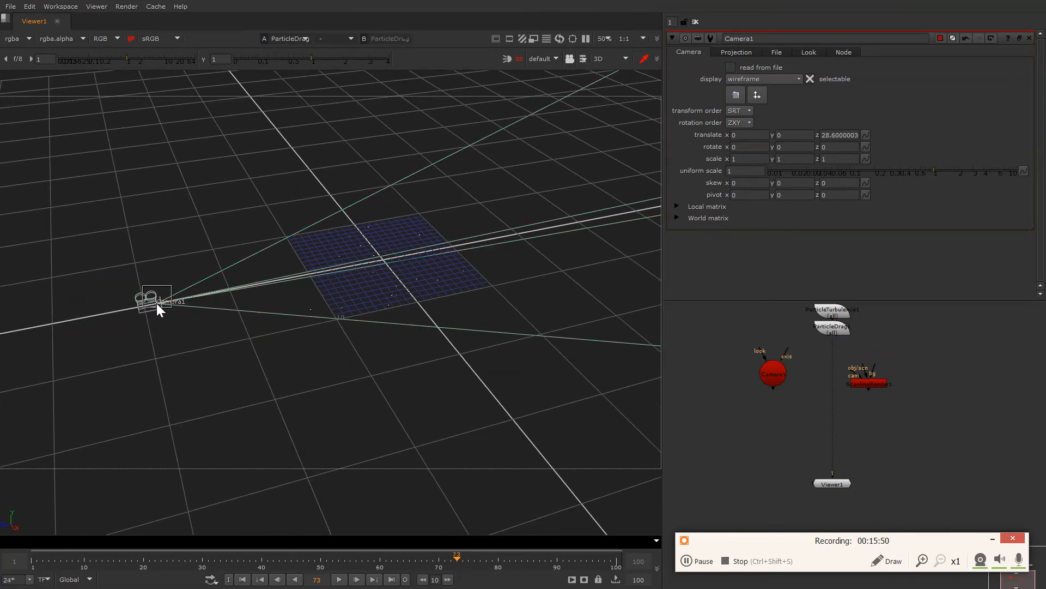
{"action": "left_click_drag", "start_coordinate": [146, 305], "coordinate": [2, 333]}
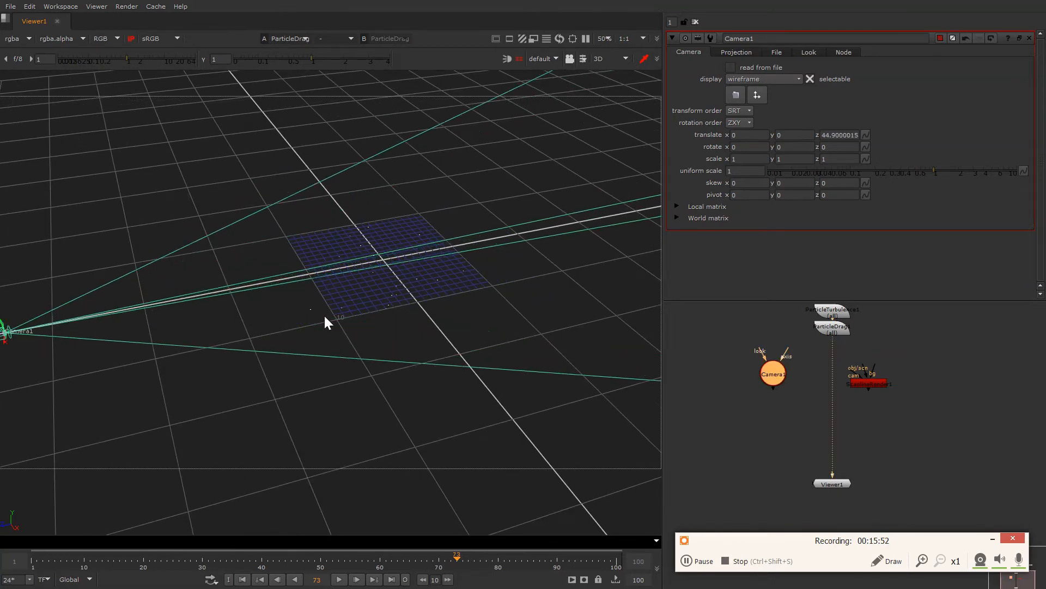
- Connect Camera1 and ParticleDrag1 to ScanlineRender1's cam and obj/scn inputs, and view its render in 2D
{"action": "key", "text": "Tab"}
{"action": "left_click_drag", "start_coordinate": [855, 376], "coordinate": [770, 374]}
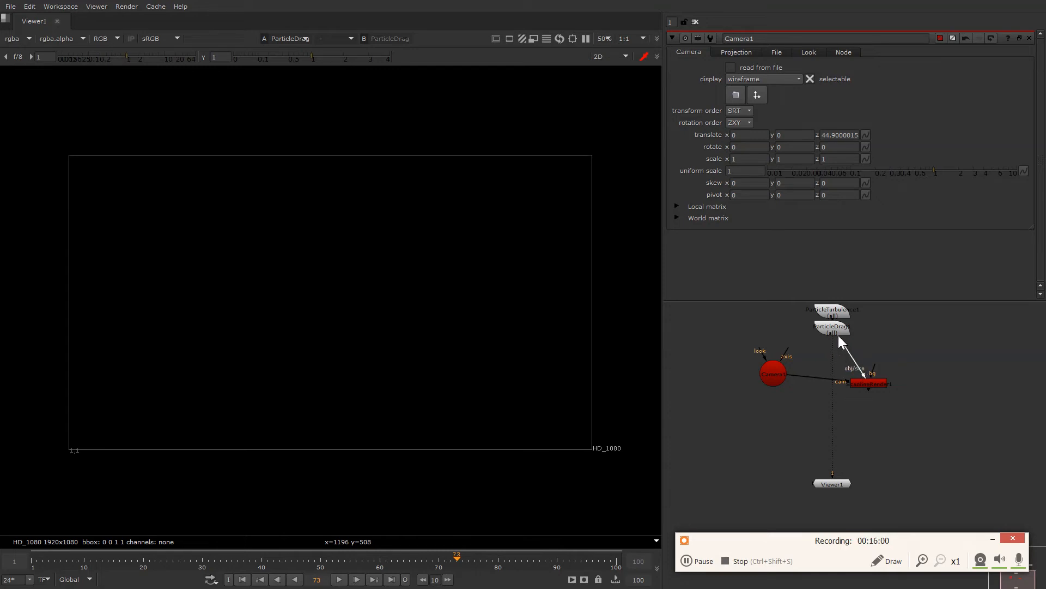
{"action": "left_click_drag", "start_coordinate": [862, 380], "coordinate": [836, 376]}
{"action": "key", "text": "1"}
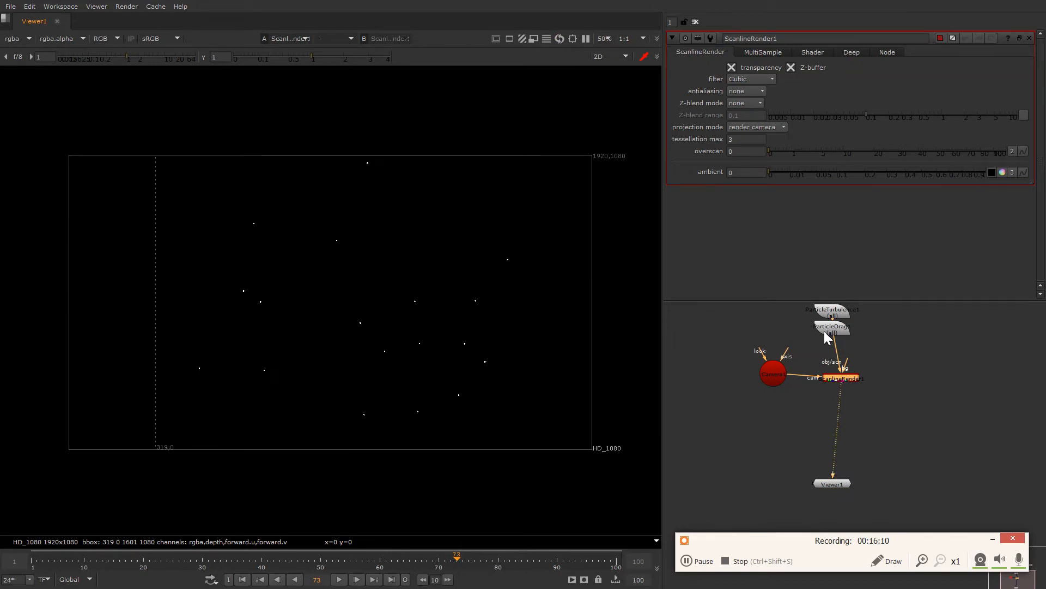
- Set ParticleEmitter1's particle size to 2.4, inspect the rendered bugs, and align ScanlineRender1 below ParticleDrag1
{"action": "middle_click_drag", "start_coordinate": [828, 339], "coordinate": [836, 389]}
{"action": "double_click", "coordinate": [846, 324]}
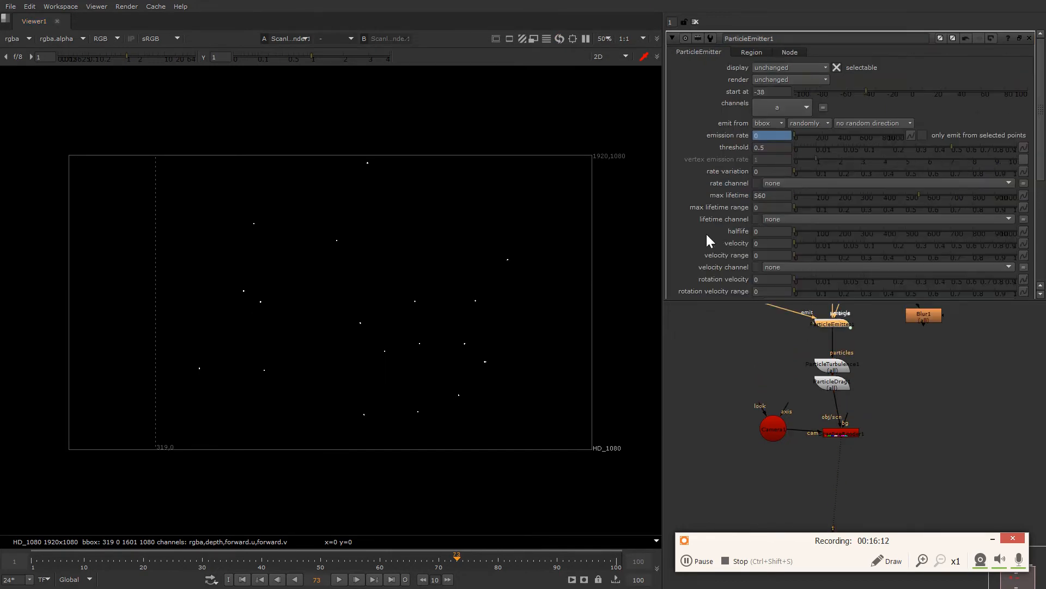
{"action": "scroll", "coordinate": [472, 310], "scroll_direction": "up", "scroll_amount": 5}
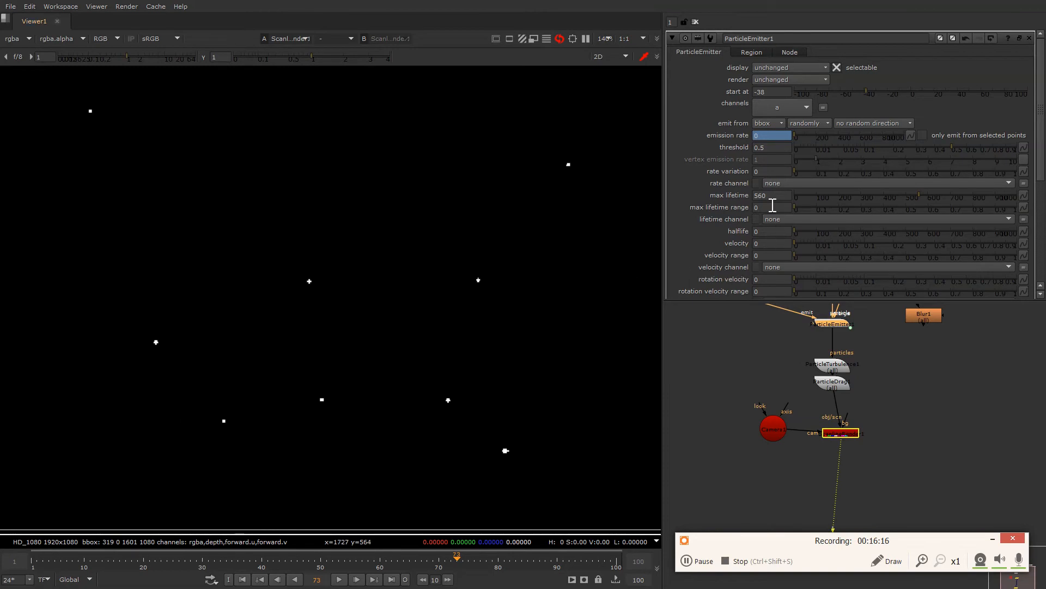
{"action": "scroll", "coordinate": [725, 255], "scroll_direction": "down", "scroll_amount": 3}
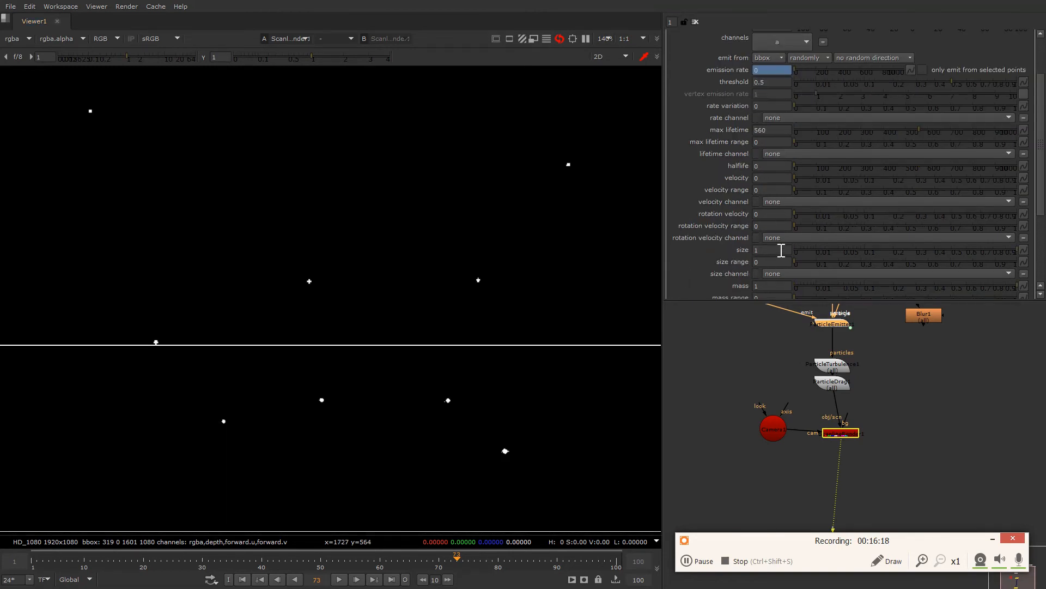
{"action": "double_click", "coordinate": [781, 250]}
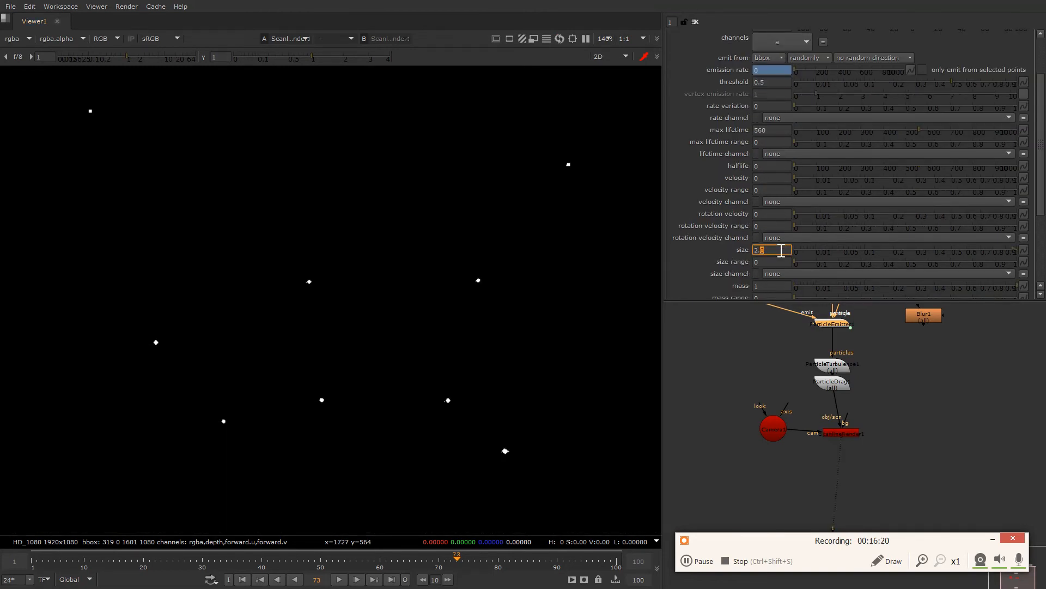
{"action": "scroll", "coordinate": [781, 250], "scroll_direction": "up", "scroll_amount": 4}
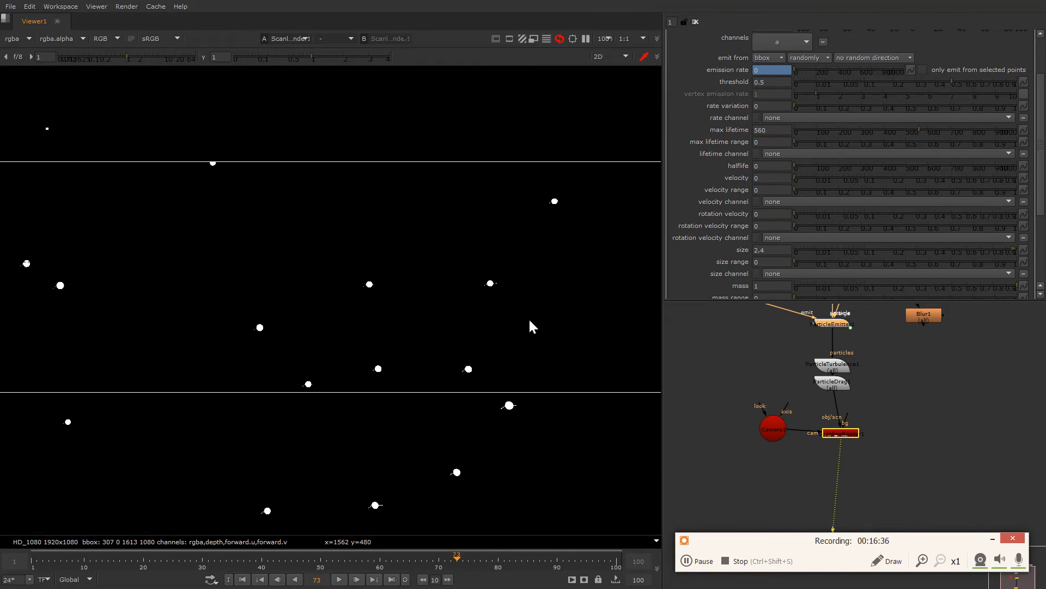
{"action": "scroll", "coordinate": [438, 267], "scroll_direction": "down", "scroll_amount": 3}
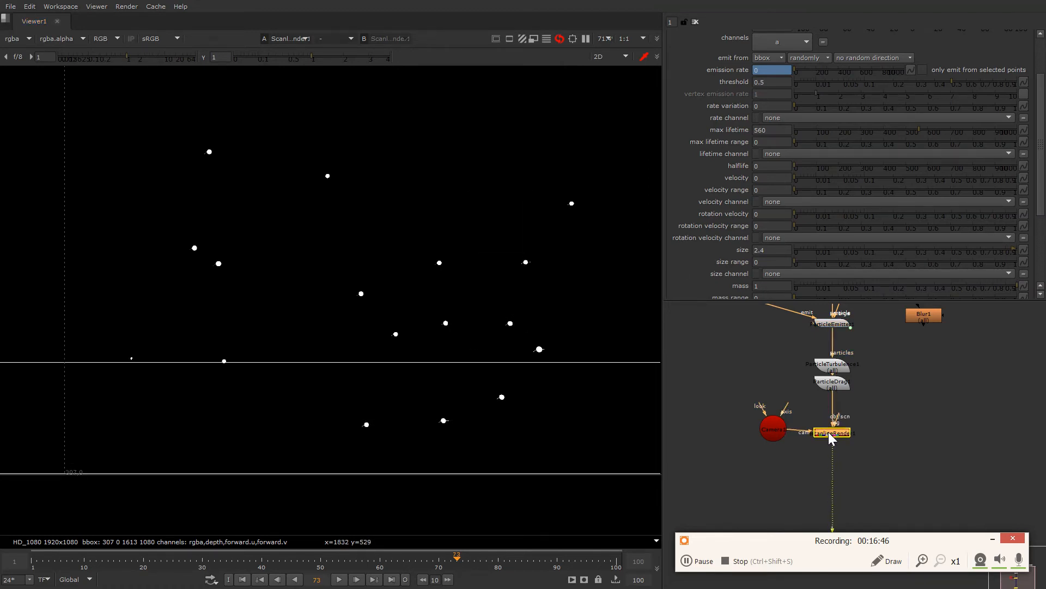
{"action": "middle_click_drag", "start_coordinate": [836, 448], "coordinate": [818, 417]}
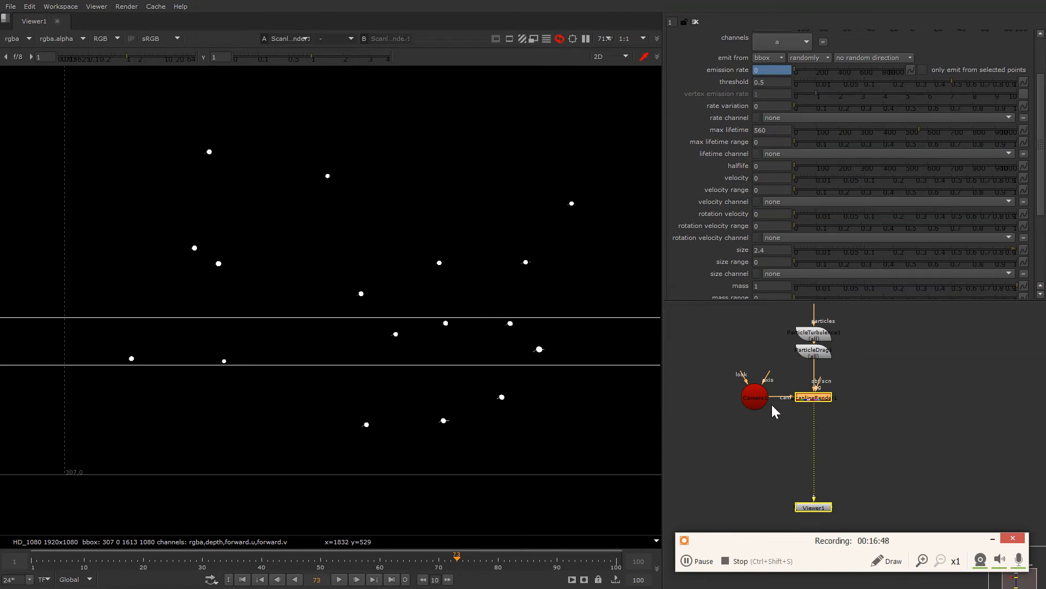
- Play back the rendered sequence in Read1, stop it, and examine the bugs' orientation up close around frames 85 to 88
{"action": "left_click", "coordinate": [696, 562]}
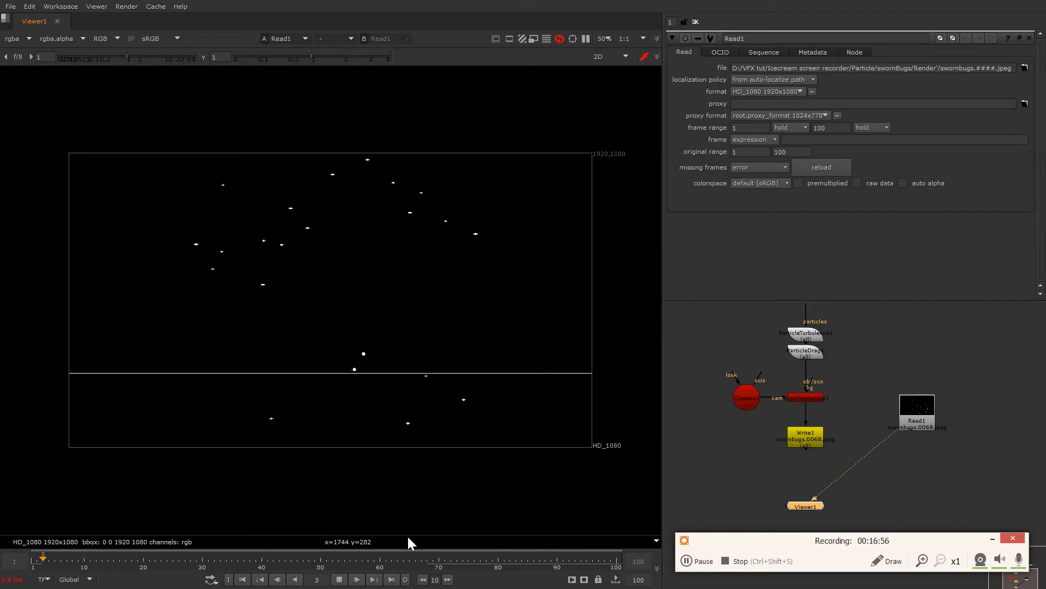
{"action": "left_click", "coordinate": [444, 566]}
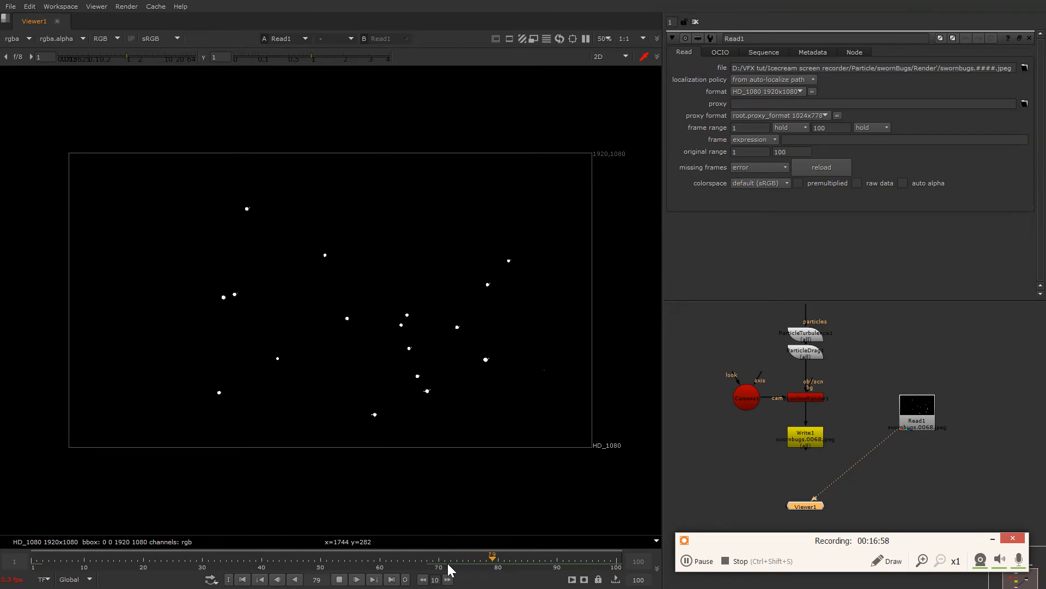
{"action": "left_click", "coordinate": [447, 563]}
{"action": "key", "text": "k"}
{"action": "scroll", "coordinate": [415, 360], "scroll_direction": "up", "scroll_amount": 3}
{"action": "scroll", "coordinate": [442, 308], "scroll_direction": "up", "scroll_amount": 1}
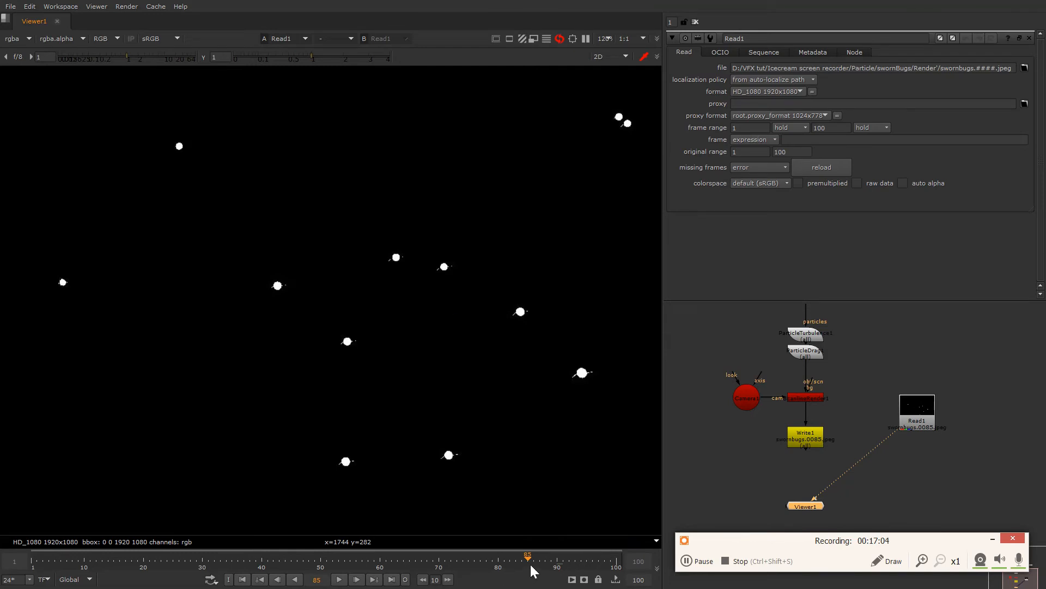
{"action": "left_click_drag", "start_coordinate": [530, 561], "coordinate": [543, 561]}
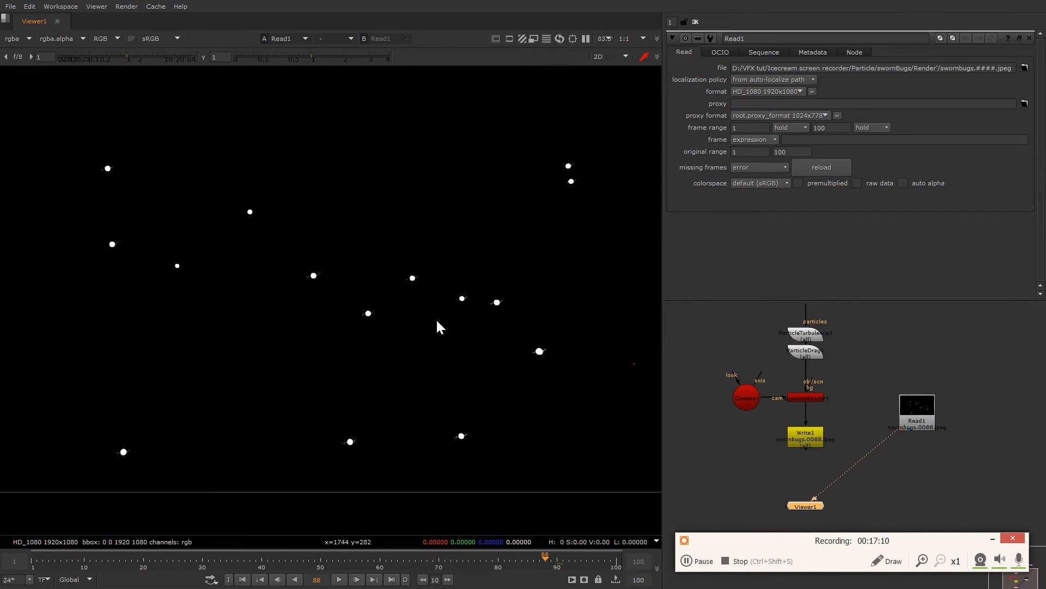
- View ParticleDrag1's output in 3D and step through frames 67 to 70 to check which way the bugs face
{"action": "key", "text": "Tab"}
{"action": "left_click", "coordinate": [805, 353]}
{"action": "key", "text": "1"}
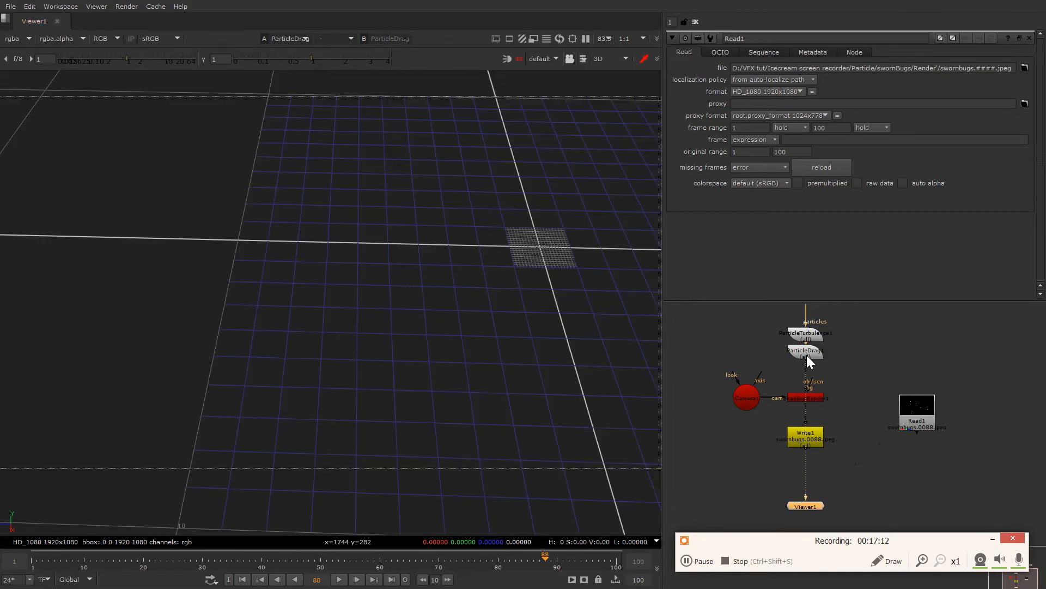
{"action": "middle_click_drag", "start_coordinate": [518, 298], "coordinate": [502, 300]}
{"action": "scroll", "coordinate": [502, 299], "scroll_direction": "down", "scroll_amount": 2}
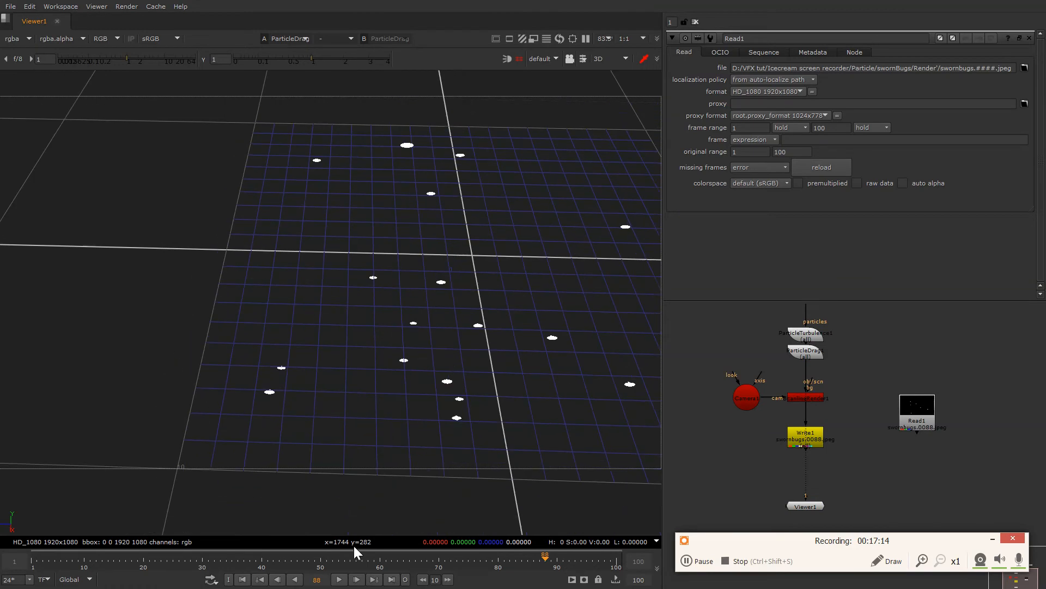
{"action": "left_click_drag", "start_coordinate": [351, 562], "coordinate": [423, 570]}
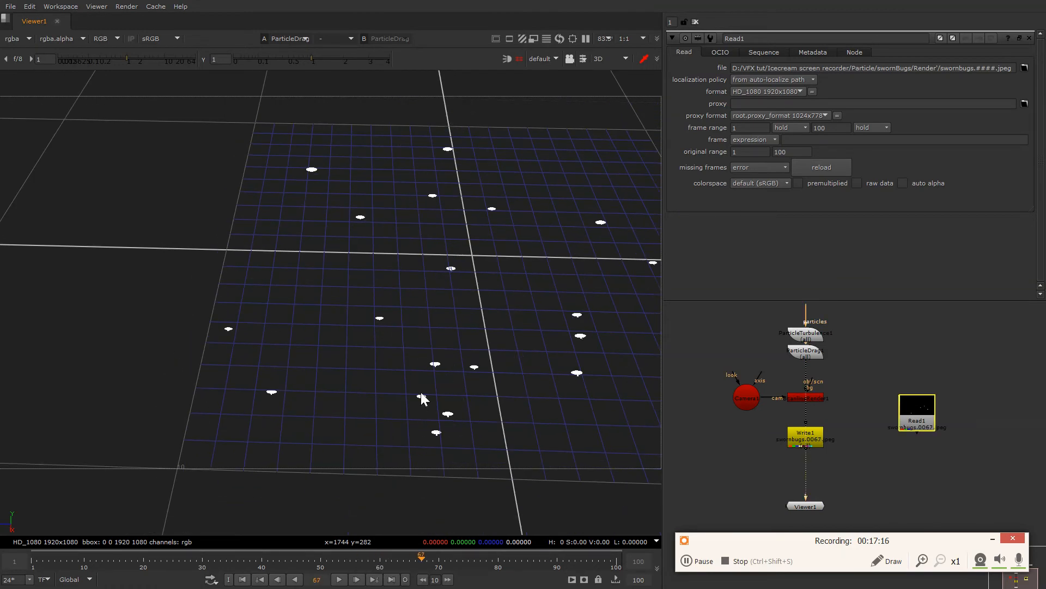
{"action": "left_click", "coordinate": [471, 315]}
{"action": "key", "text": "Right"}
{"action": "key", "text": "Right"}
{"action": "key", "text": "Right"}
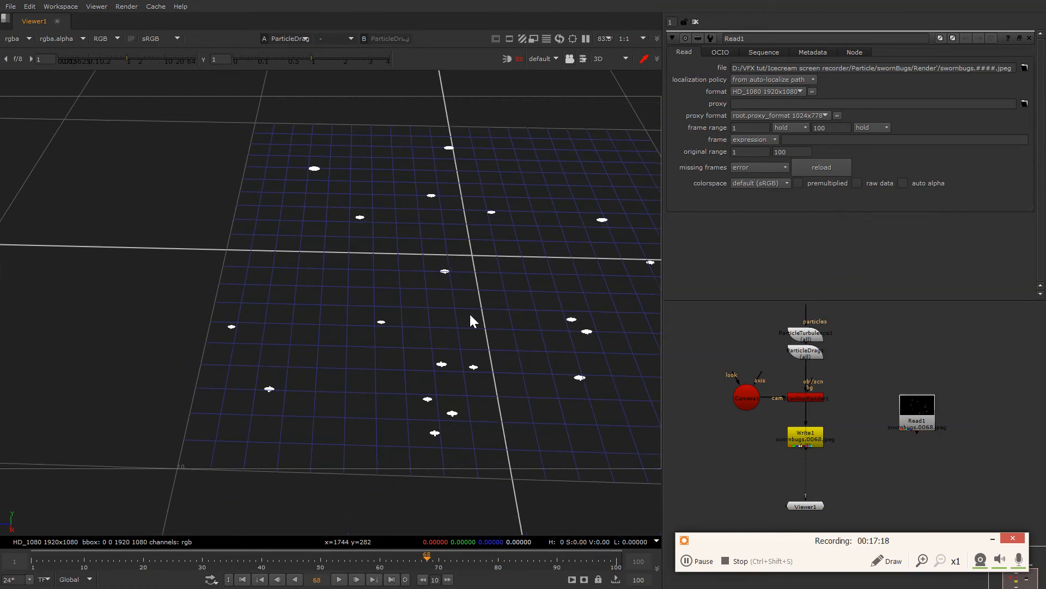
- Move the camera, ScanlineRender, Write, Read and Viewer nodes together to make room below ParticleDrag1
{"action": "scroll", "coordinate": [750, 430], "scroll_direction": "down", "scroll_amount": 2}
{"action": "middle_click_drag", "start_coordinate": [750, 429], "coordinate": [721, 373]}
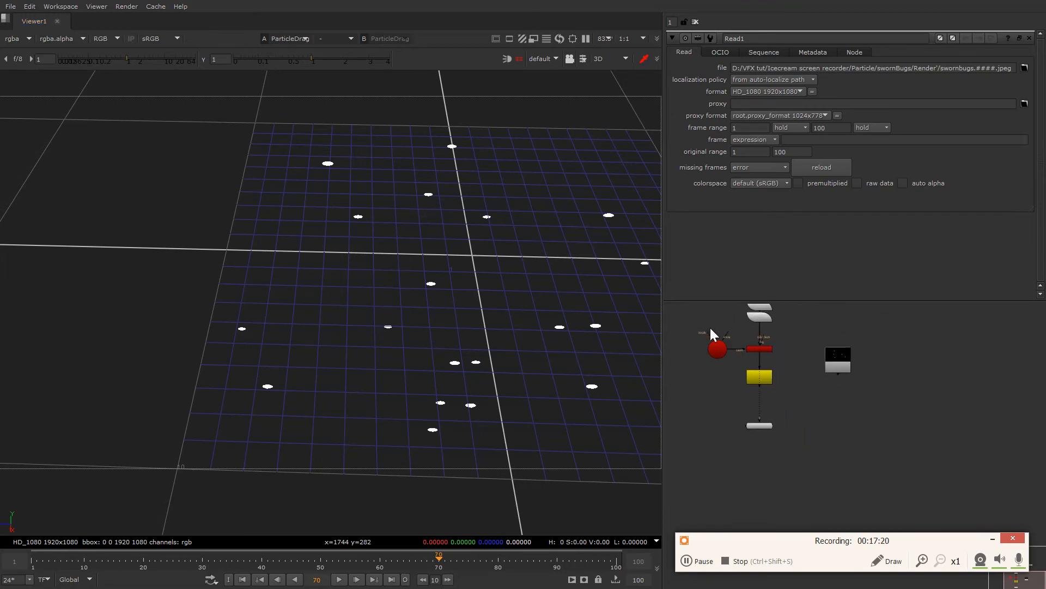
{"action": "left_click_drag", "start_coordinate": [684, 326], "coordinate": [956, 465]}
{"action": "left_click_drag", "start_coordinate": [749, 377], "coordinate": [792, 445]}
- Insert a ParticleMotionAlign node between ParticleDrag1 and ScanlineRender1, and view its output
{"action": "left_click", "coordinate": [830, 349]}
{"action": "key", "text": "Tab"}
{"action": "type", "text": "pa"}
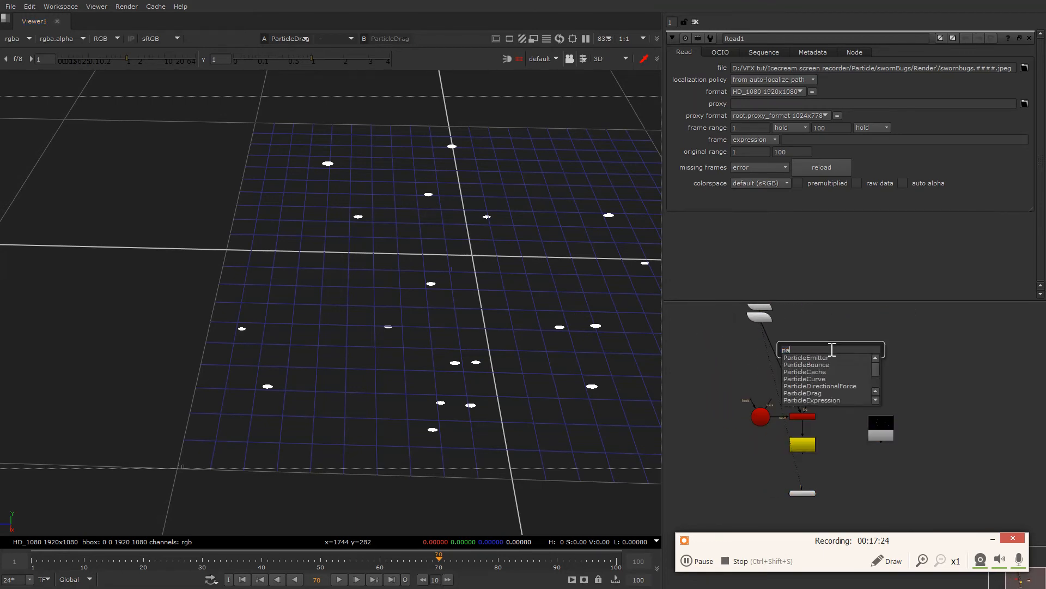
{"action": "type", "text": "rticlemotionAlign"}
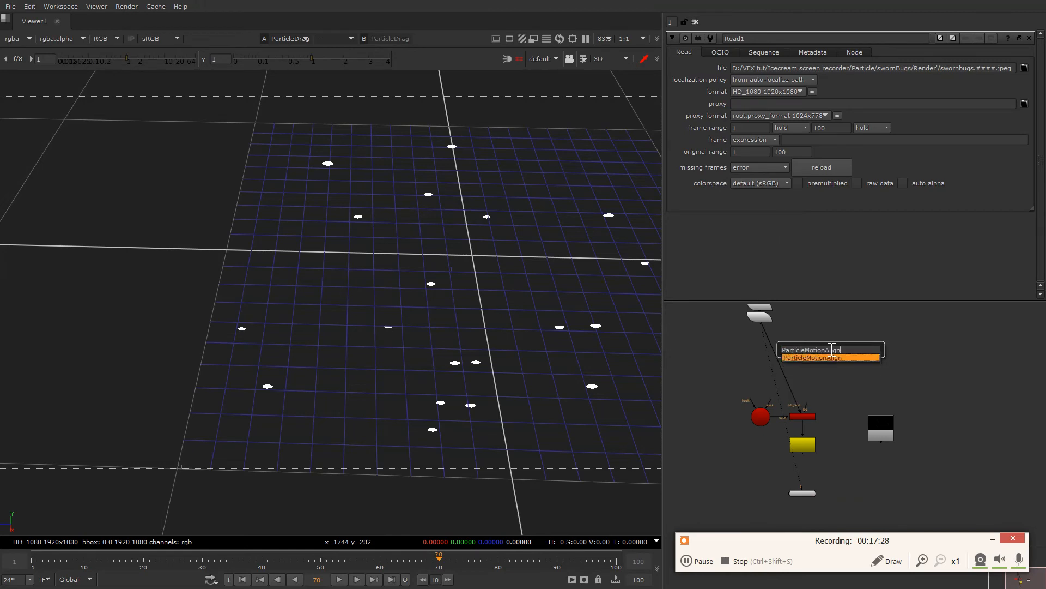
{"action": "key", "text": "Return"}
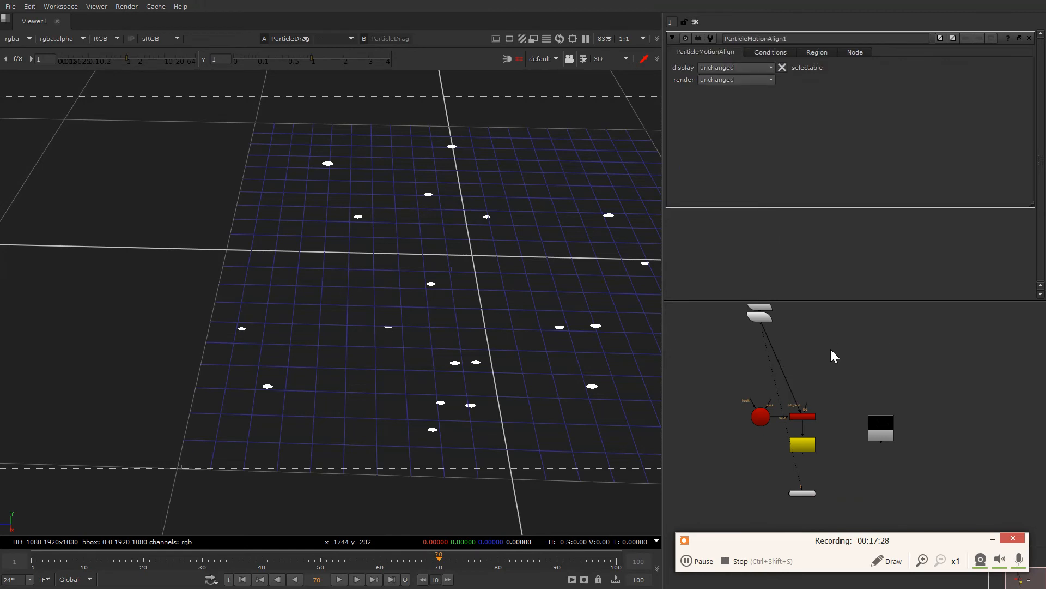
{"action": "left_click_drag", "start_coordinate": [831, 349], "coordinate": [784, 360]}
{"action": "key", "text": "1"}
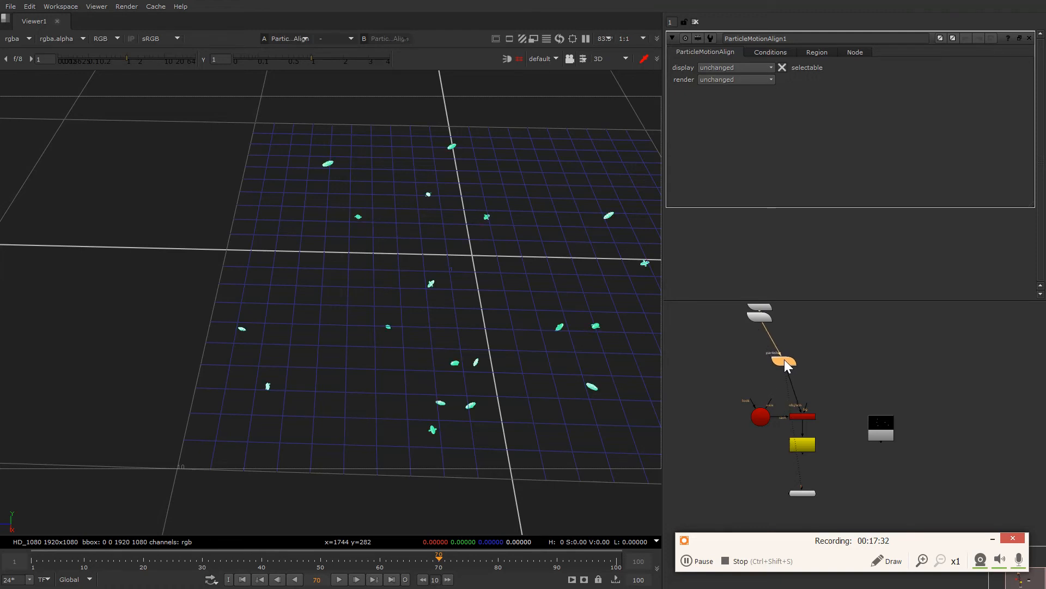
- Step through frames 70 to 81 to examine how the motion-aligned bugs turn in the 3D view
{"action": "left_click", "coordinate": [470, 290]}
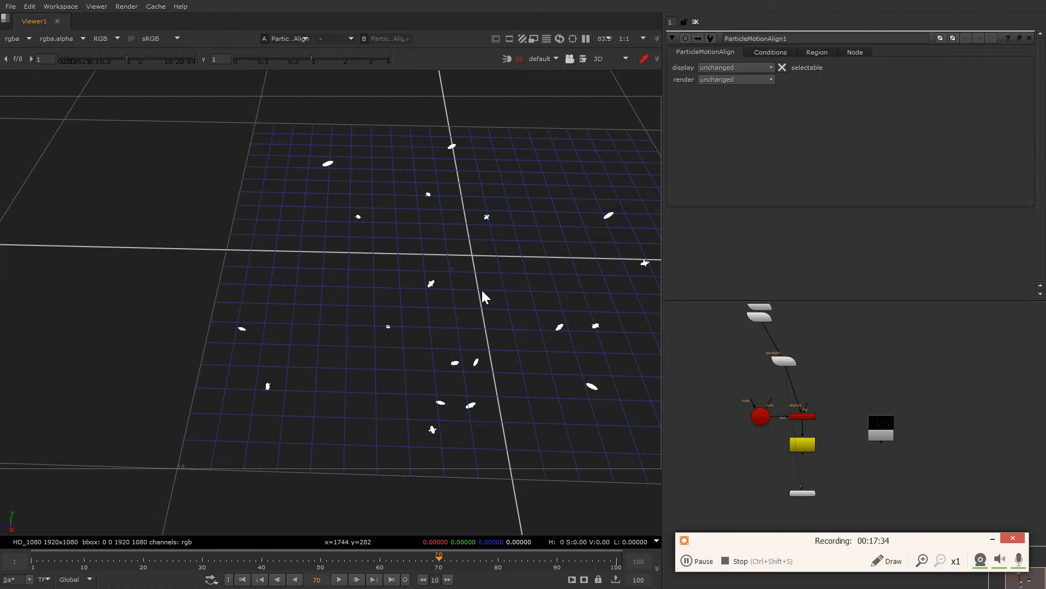
{"action": "key", "text": "Right"}
{"action": "key", "text": "Right"}
{"action": "key", "text": "Right"}
{"action": "key", "text": "Right"}
{"action": "key", "text": "Right"}
{"action": "key", "text": "Right"}
{"action": "key", "text": "Right"}
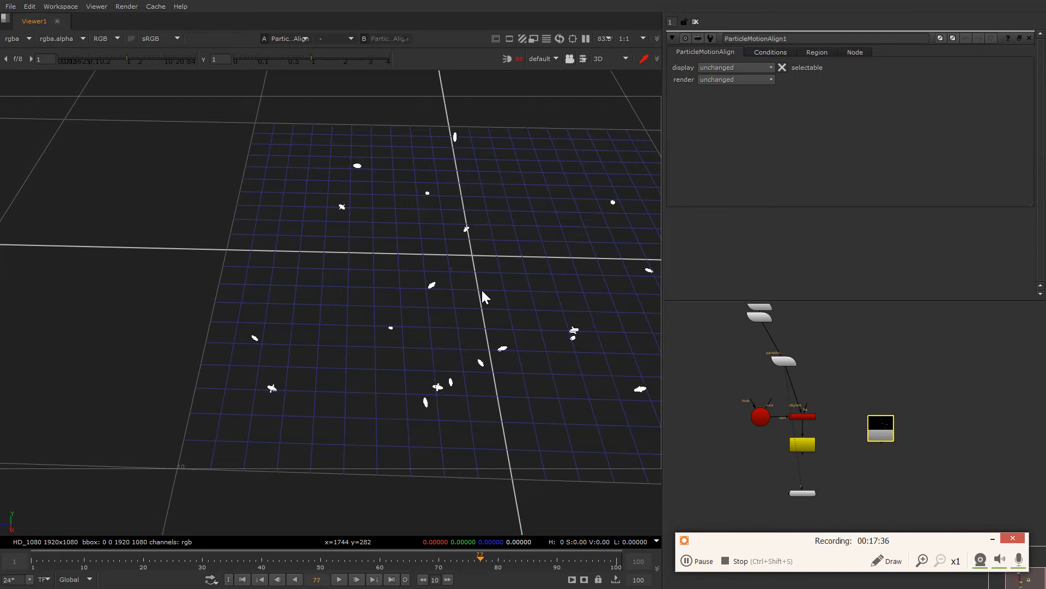
{"action": "key", "text": "Right"}
{"action": "key", "text": "Right"}
{"action": "key", "text": "Right"}
{"action": "key", "text": "Right"}
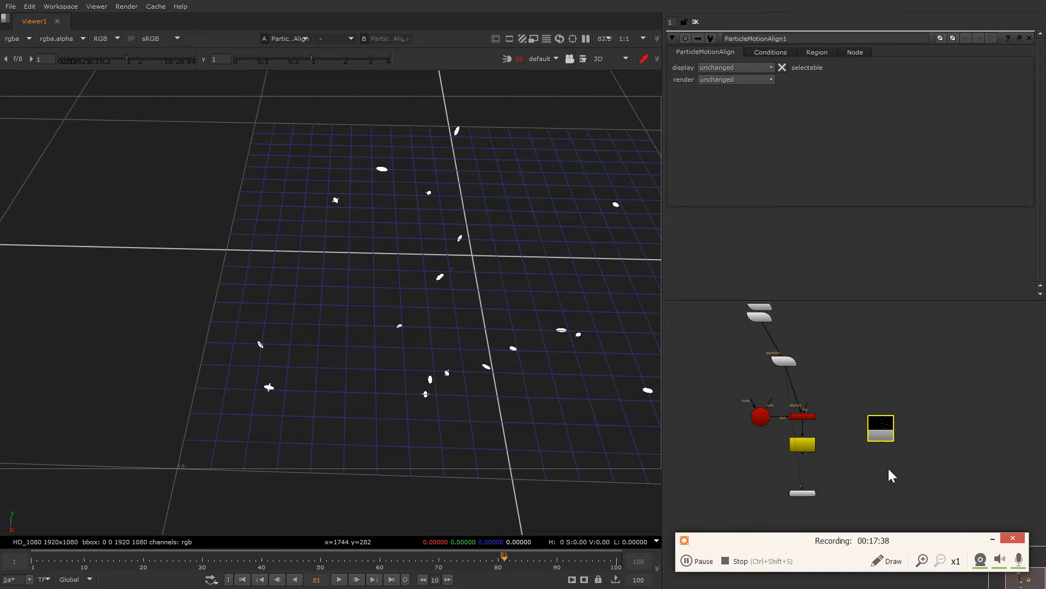
- View ScanlineRender1's output in 2D, fit the whole frame, and compare the rendered bugs on frames 81 and 82
{"action": "left_click", "coordinate": [855, 450]}
{"action": "middle_click_drag", "start_coordinate": [854, 450], "coordinate": [843, 427]}
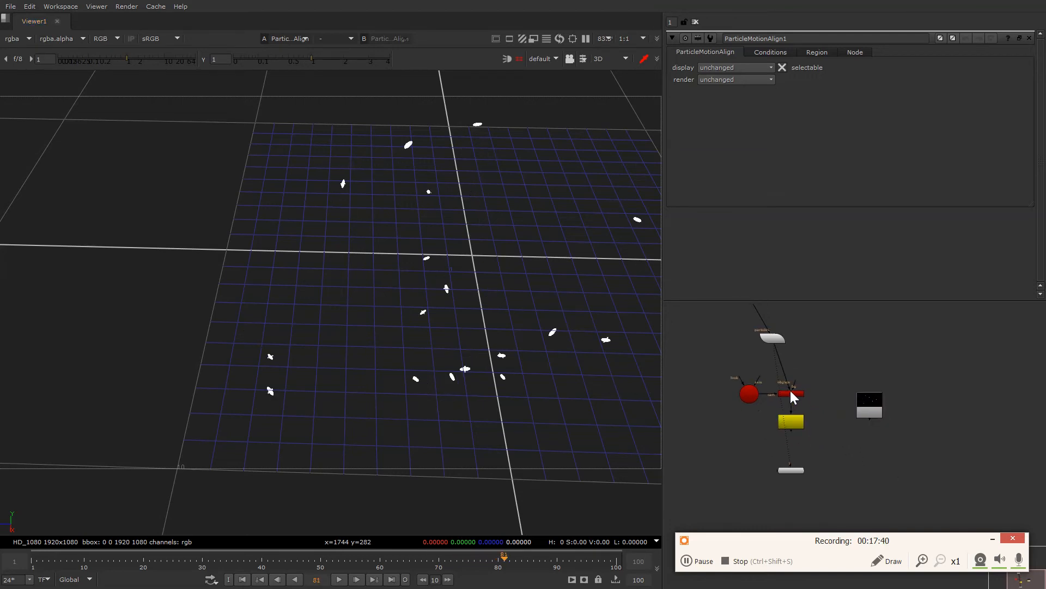
{"action": "left_click", "coordinate": [790, 393]}
{"action": "key", "text": "1"}
{"action": "key", "text": "Tab"}
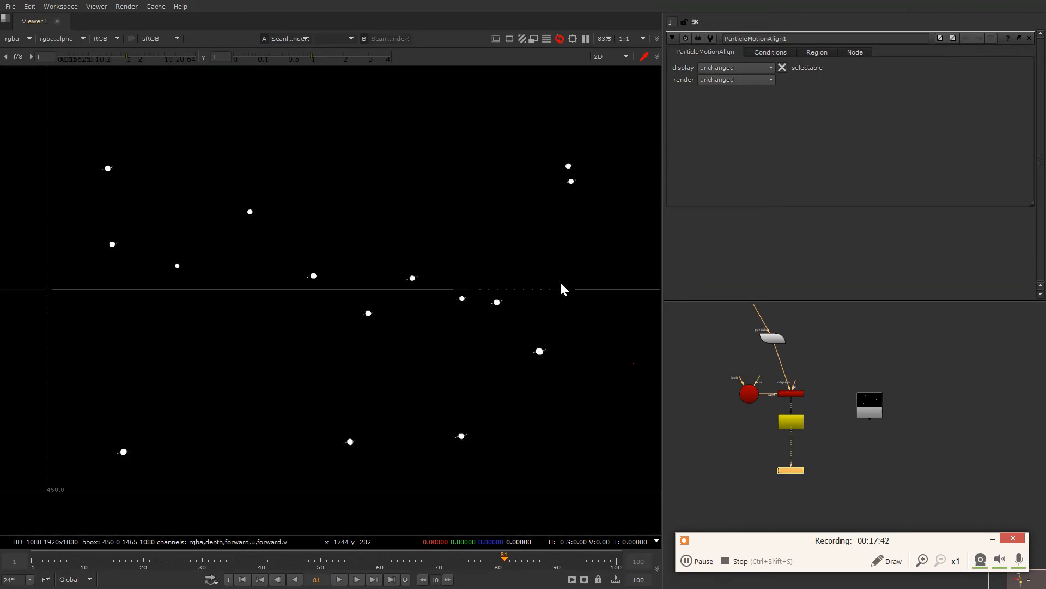
{"action": "key", "text": "f"}
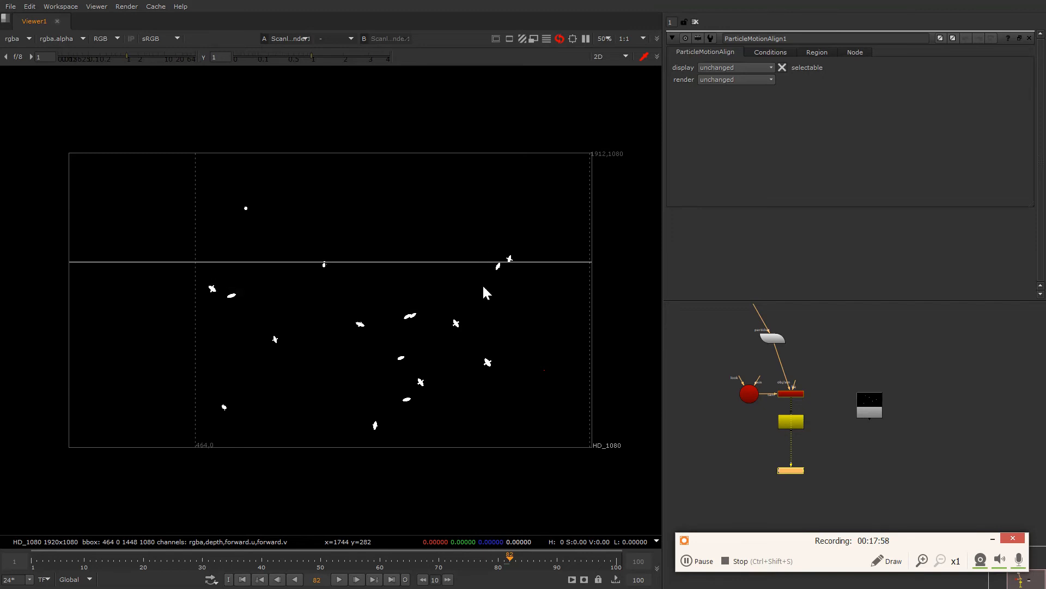
{"action": "key", "text": "Left"}
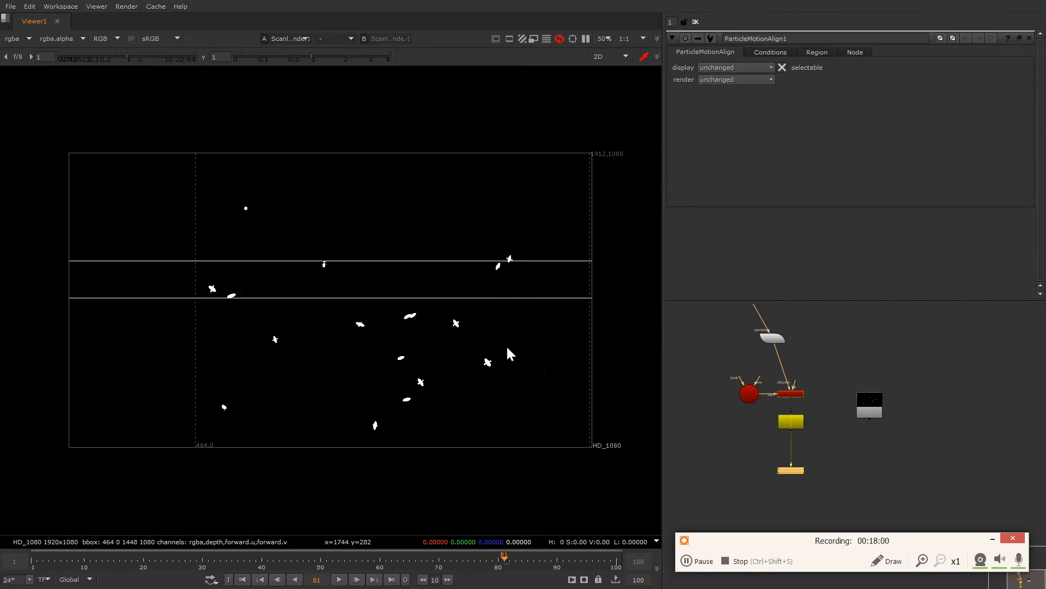
{"action": "key", "text": "Right"}
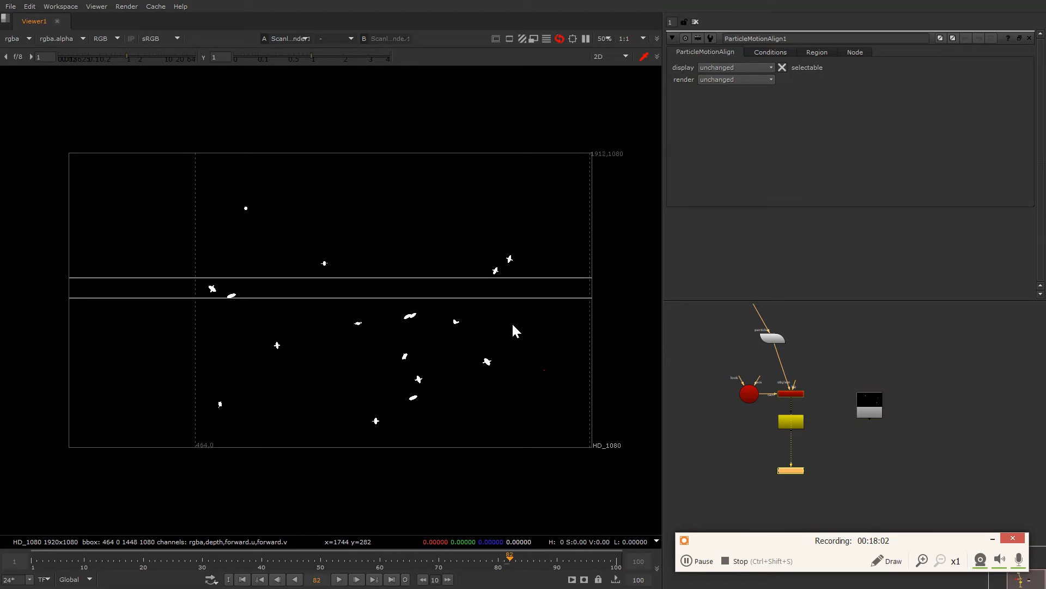
{"action": "key", "text": "Left"}
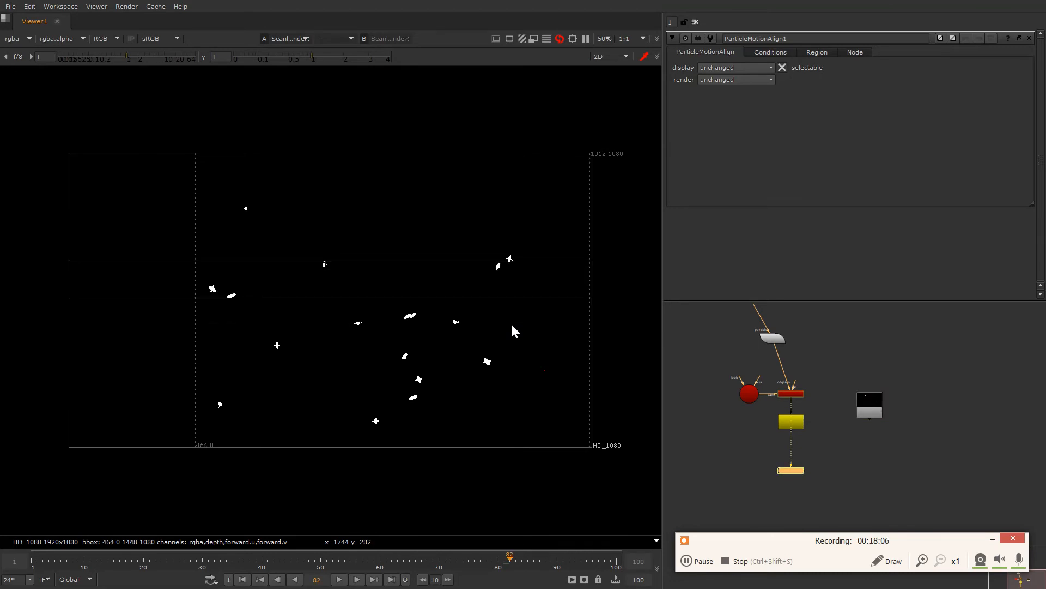
{"action": "key", "text": "Right"}
{"action": "left_click", "coordinate": [698, 560]}
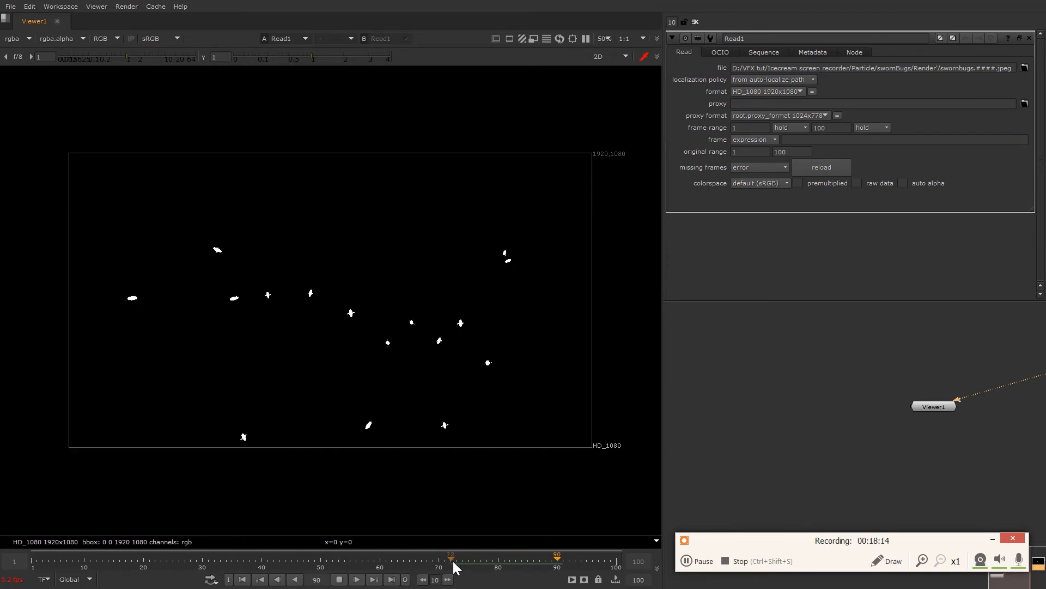
- Inspect the new render in Read1, then return to frame 43 and play the sequence
{"action": "left_click", "coordinate": [457, 561]}
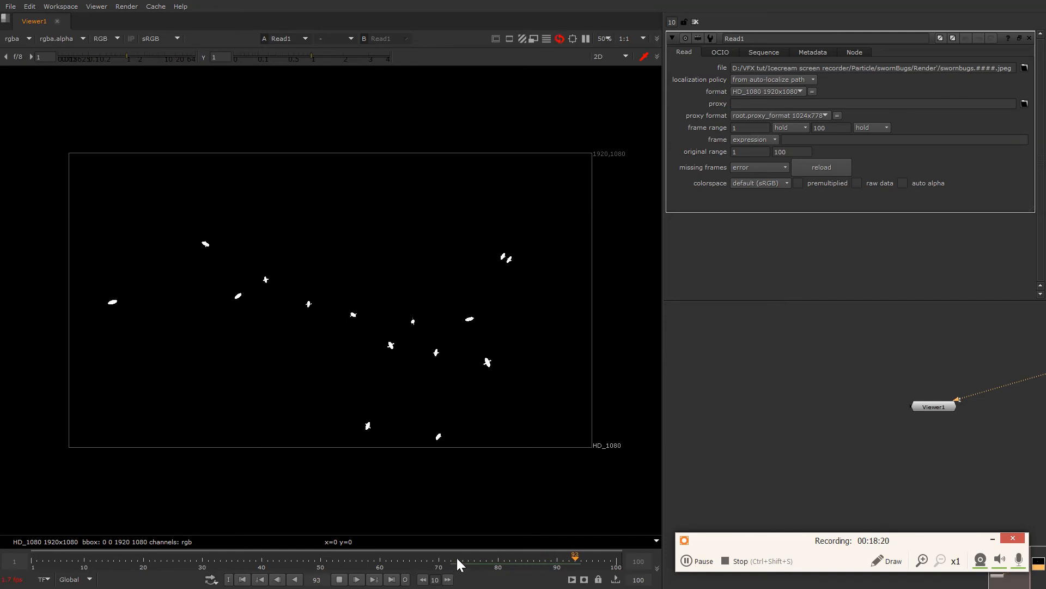
{"action": "scroll", "coordinate": [341, 297], "scroll_direction": "up", "scroll_amount": 7}
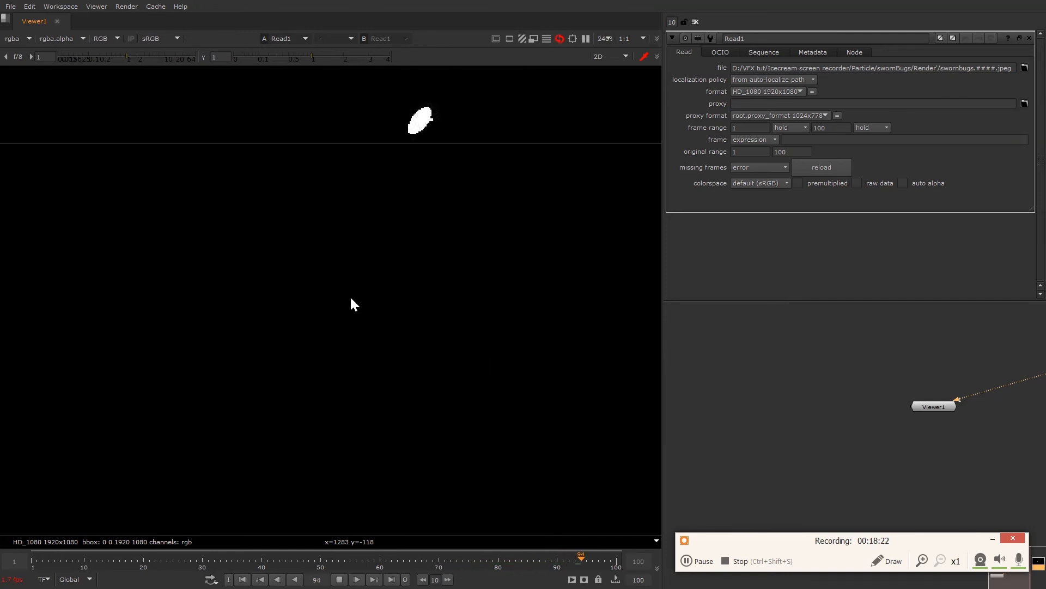
{"action": "scroll", "coordinate": [387, 267], "scroll_direction": "down", "scroll_amount": 7}
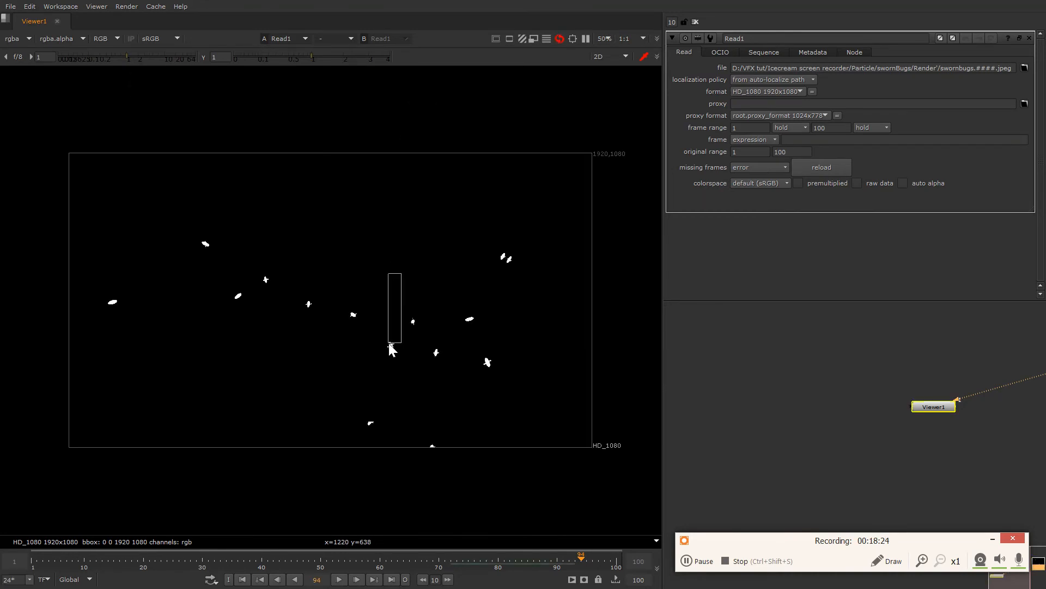
{"action": "left_click_drag", "start_coordinate": [450, 562], "coordinate": [280, 564]}
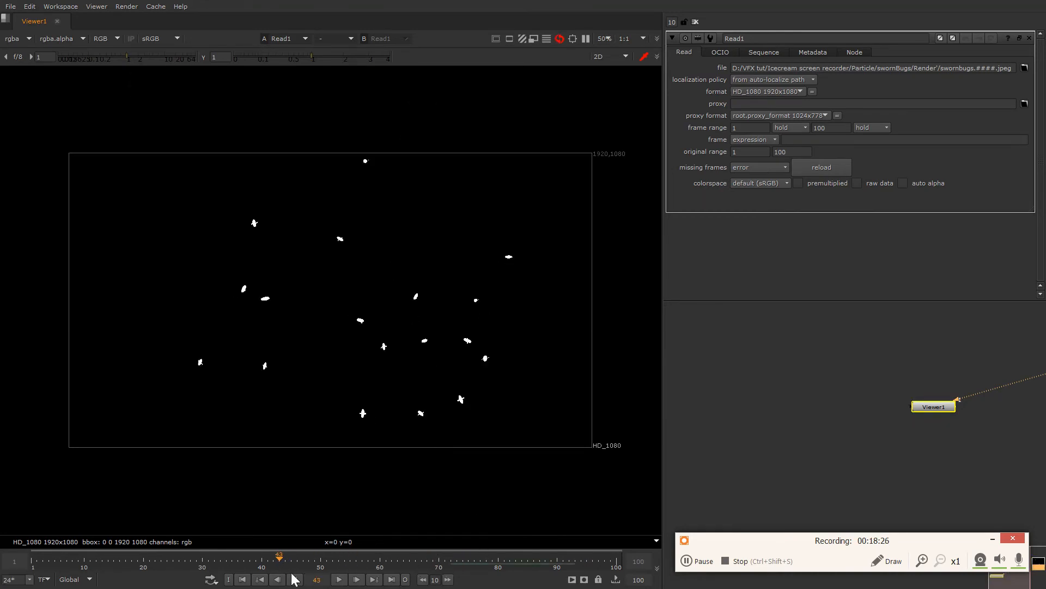
{"action": "left_click", "coordinate": [339, 580]}
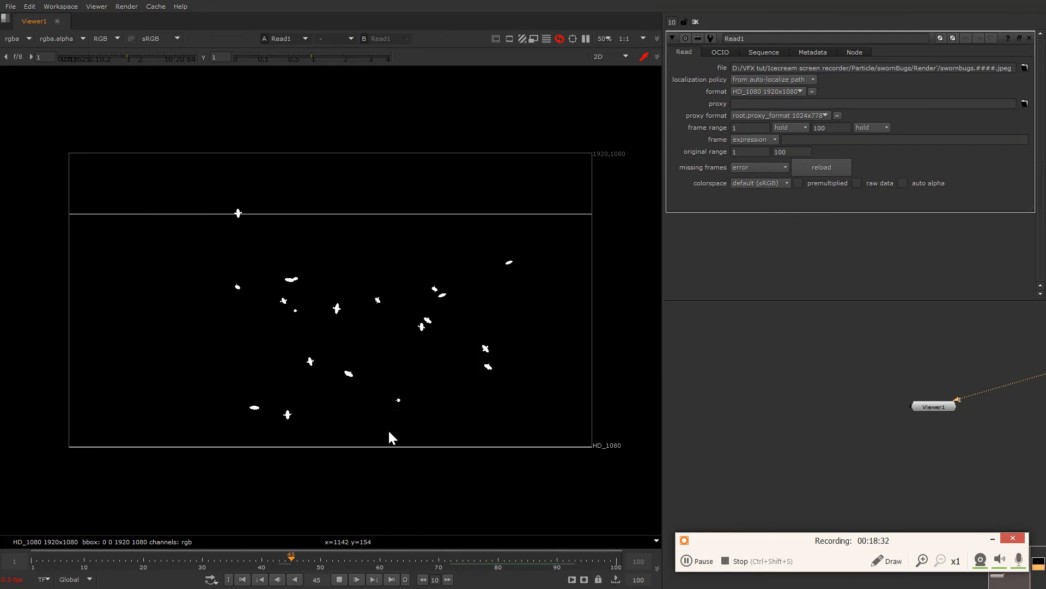
- Replay the rendered swarm from around frame 72 and examine the motion-aligned bugs up close
{"action": "left_click", "coordinate": [457, 559]}
{"action": "left_click_drag", "start_coordinate": [456, 558], "coordinate": [453, 559]}
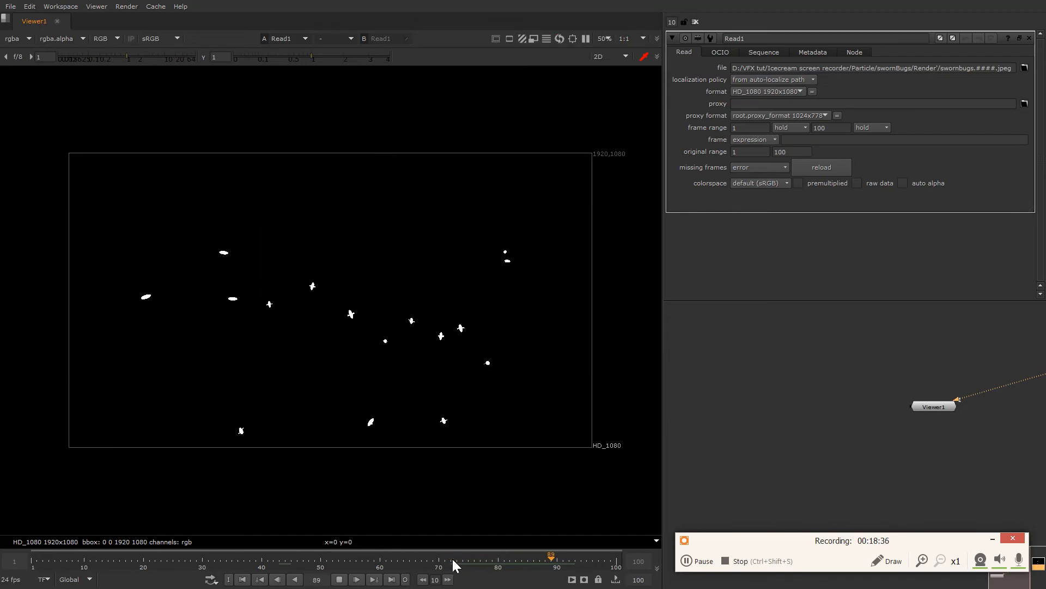
{"action": "left_click", "coordinate": [453, 559]}
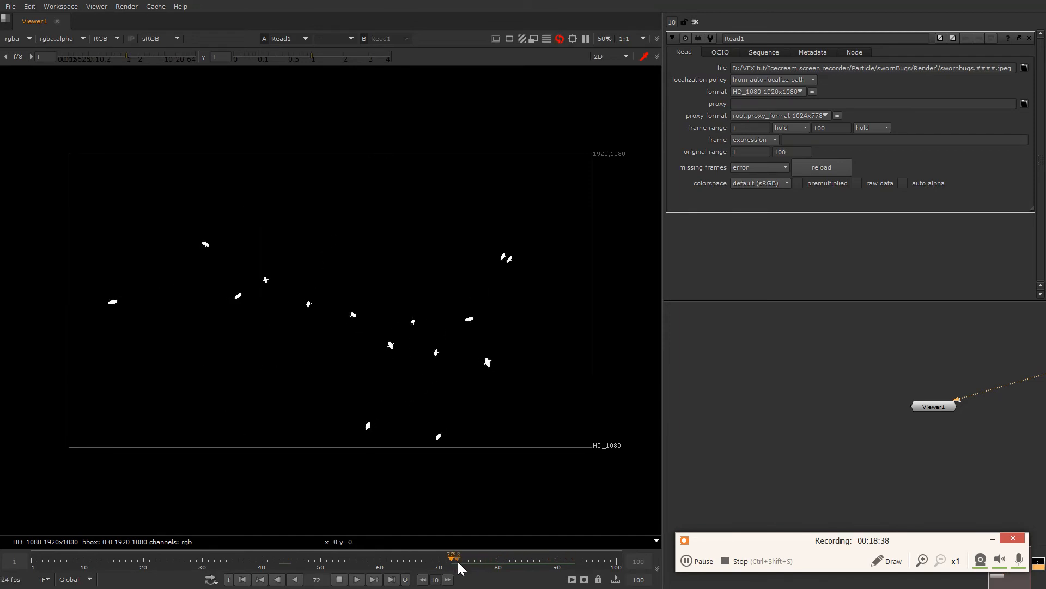
{"action": "left_click", "coordinate": [462, 559]}
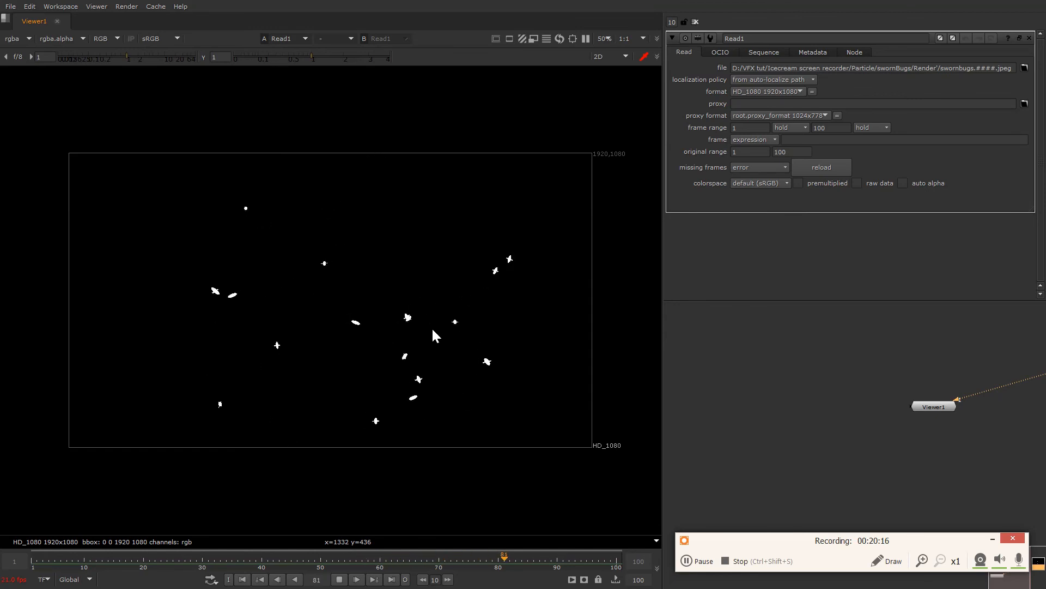
{"action": "left_click_drag", "start_coordinate": [373, 236], "coordinate": [229, 378]}
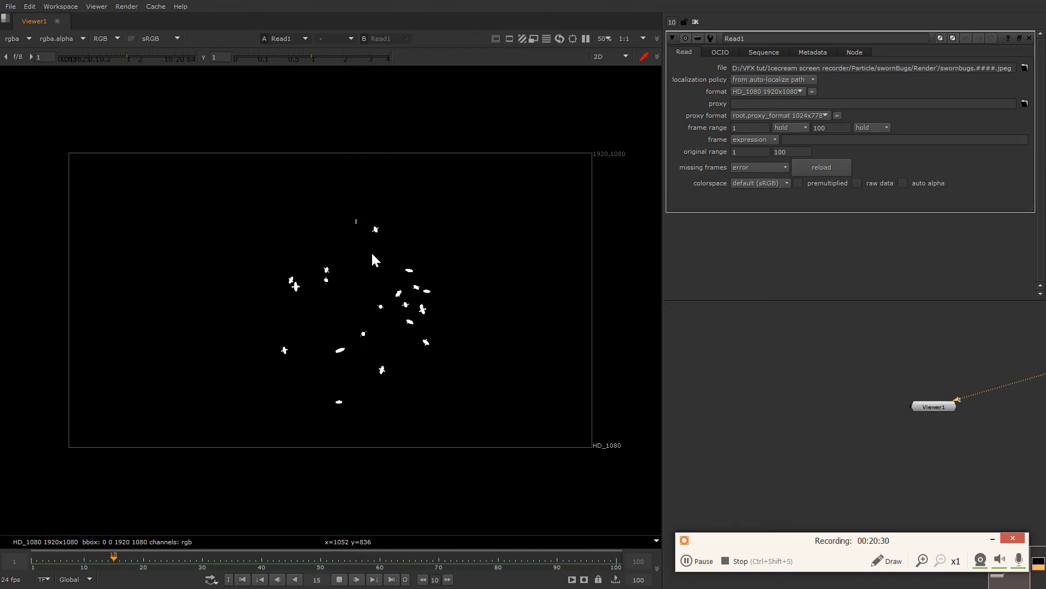
{"action": "left_click_drag", "start_coordinate": [355, 217], "coordinate": [500, 399]}
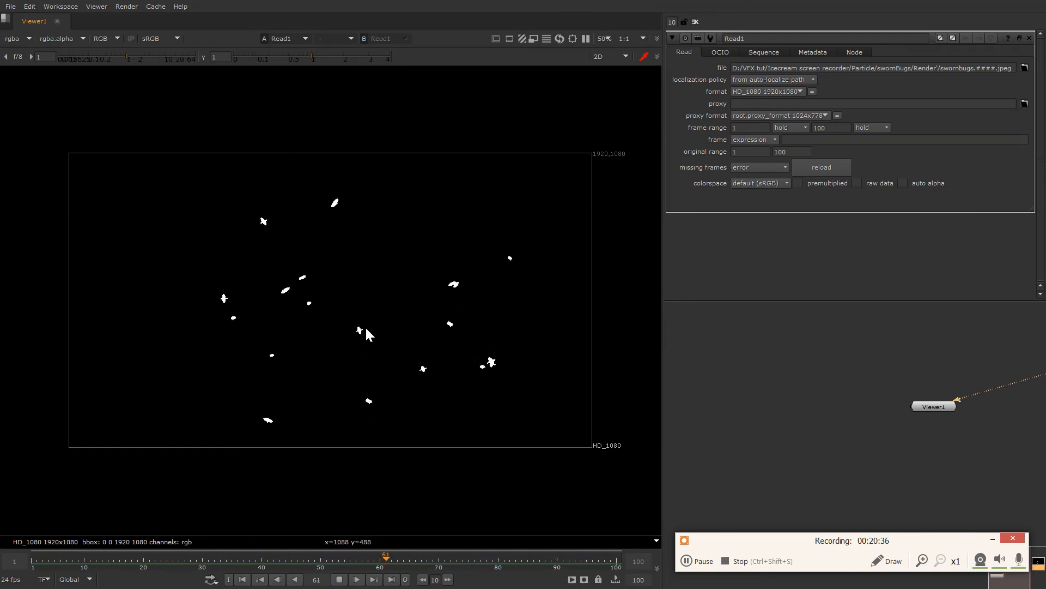
{"action": "scroll", "coordinate": [384, 333], "scroll_direction": "up", "scroll_amount": 1}
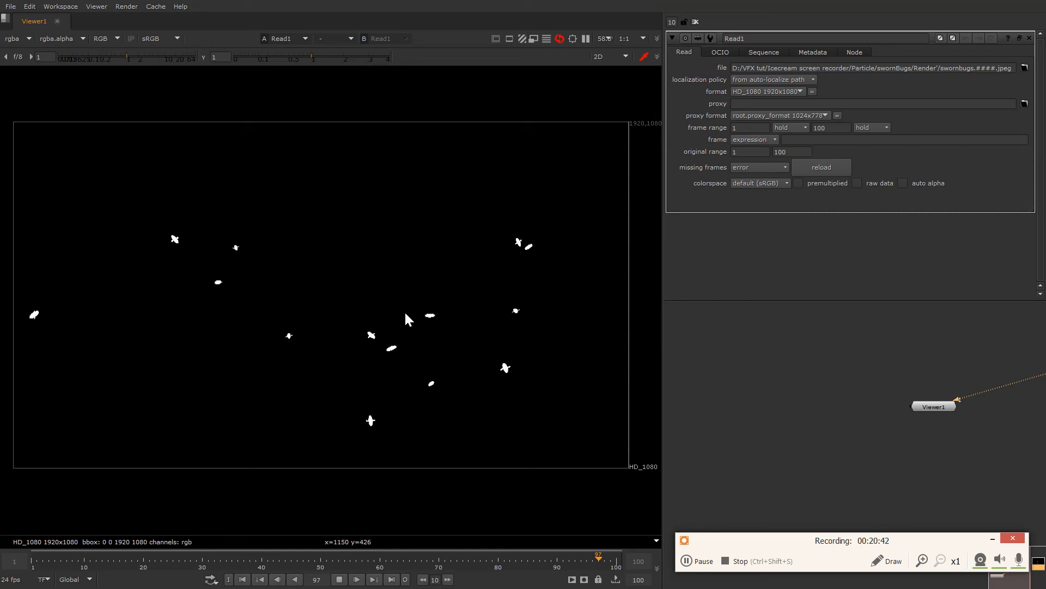
{"action": "scroll", "coordinate": [406, 314], "scroll_direction": "up", "scroll_amount": 5}
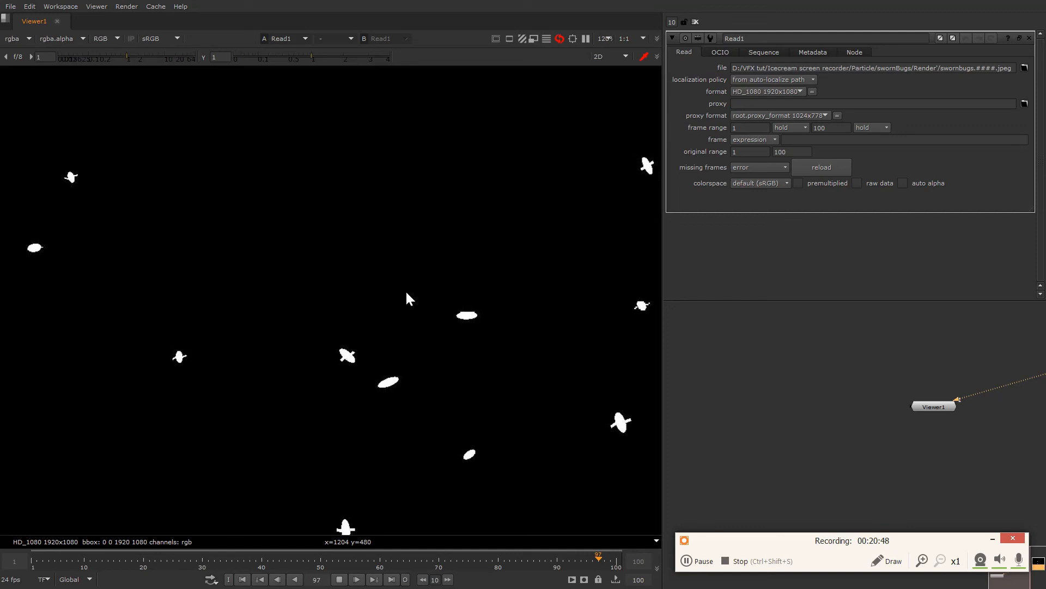
- Finish viewing the rendered swarm at full-frame size, and switch to the Nuke window holding the praticebugs.nk script
{"action": "scroll", "coordinate": [406, 293], "scroll_direction": "down", "scroll_amount": 1}
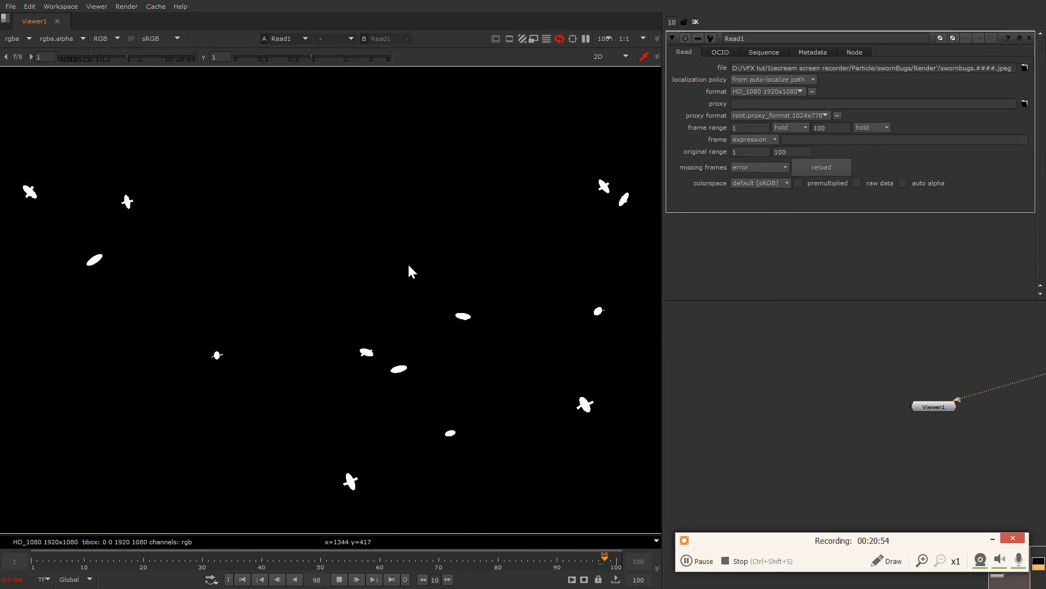
{"action": "scroll", "coordinate": [409, 265], "scroll_direction": "down", "scroll_amount": 1}
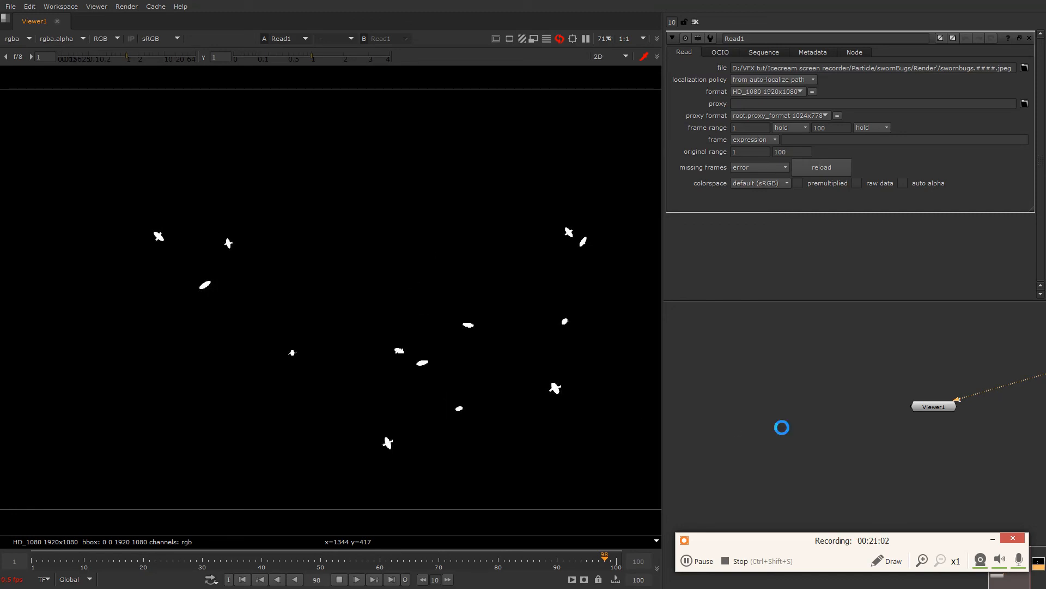
{"action": "key", "text": "super"}
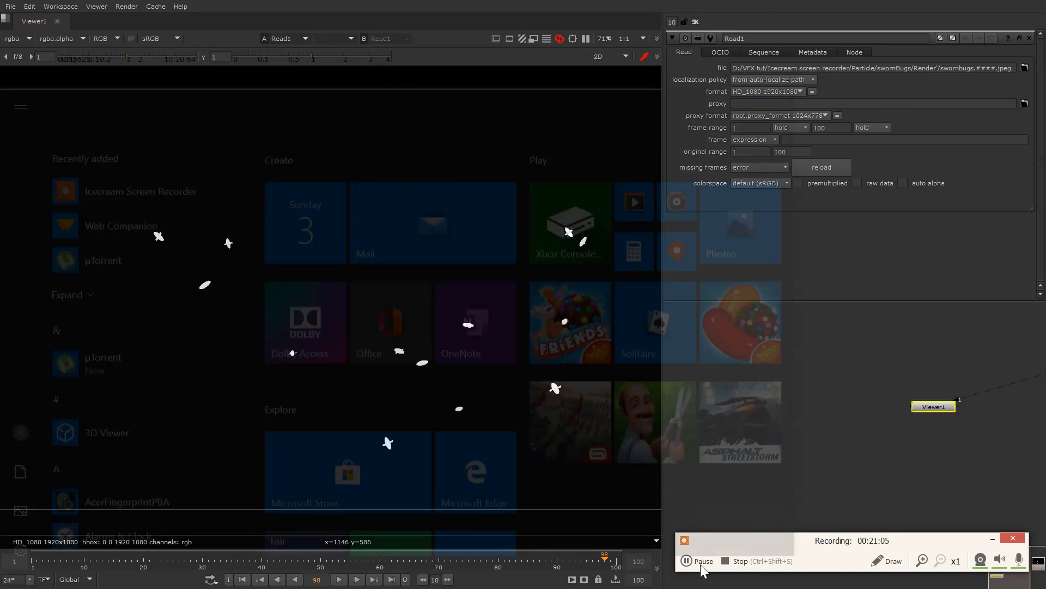
{"action": "mouse_move", "coordinate": [462, 572]}
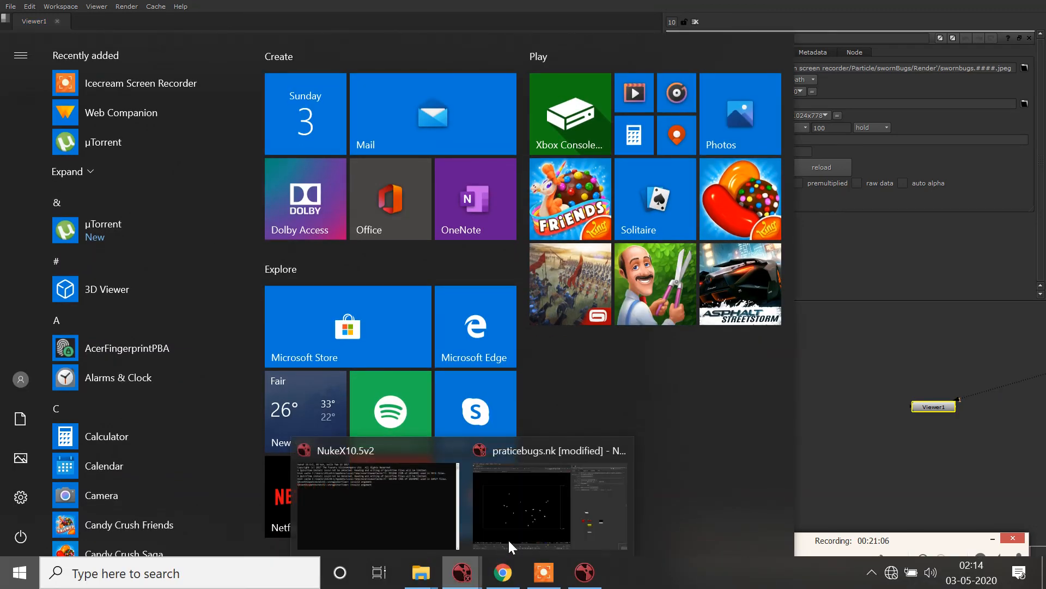
{"action": "left_click", "coordinate": [524, 501]}
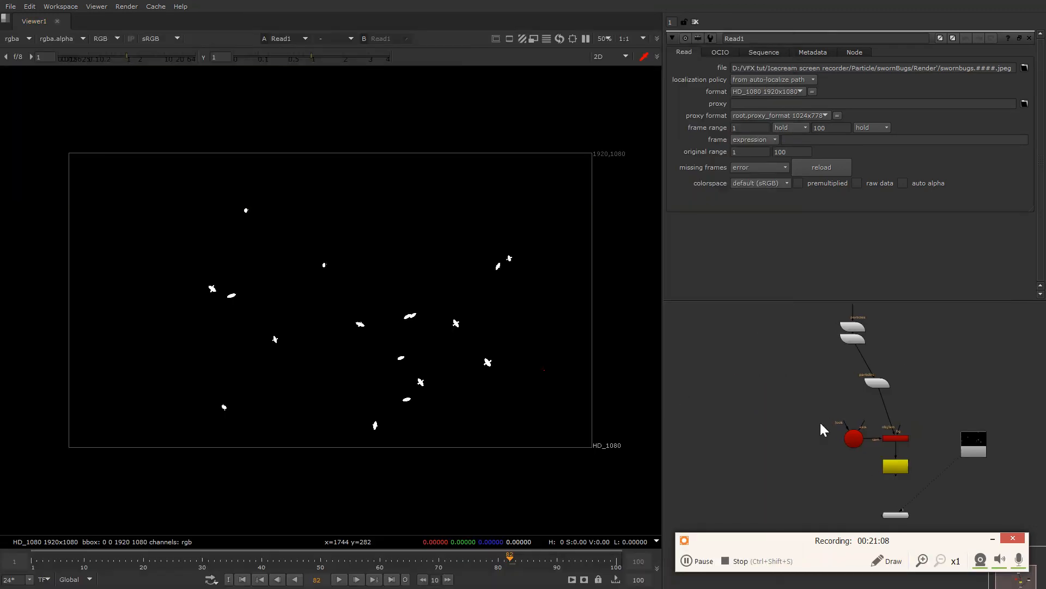
- Review the strength settings of ParticleTurbulence1 and the drag settings of ParticleDrag1
{"action": "scroll", "coordinate": [826, 348], "scroll_direction": "up", "scroll_amount": 5}
{"action": "double_click", "coordinate": [809, 339]}
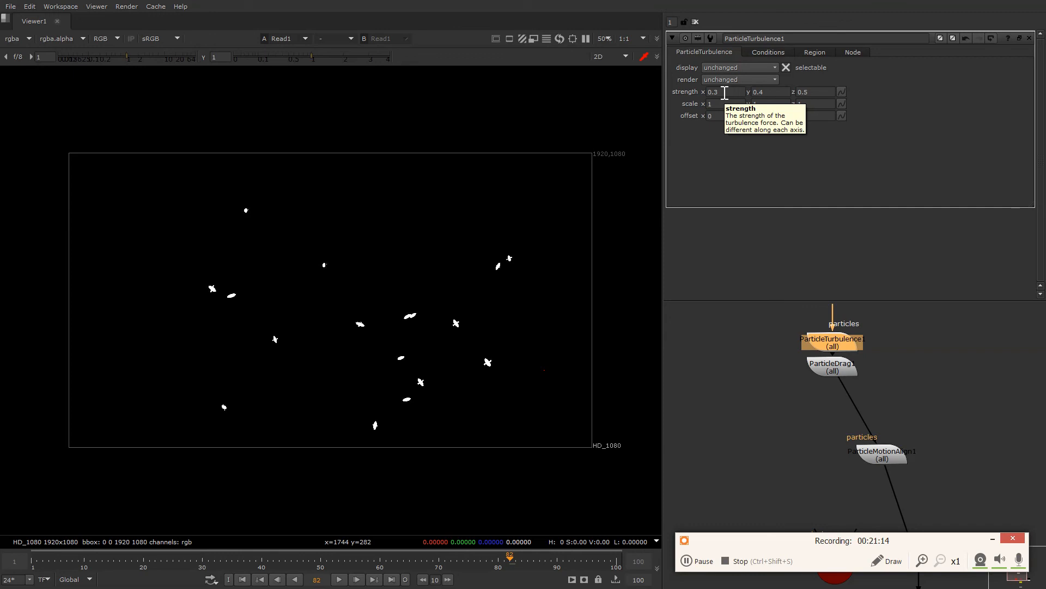
{"action": "middle_click_drag", "start_coordinate": [760, 336], "coordinate": [754, 375]}
{"action": "double_click", "coordinate": [812, 407]}
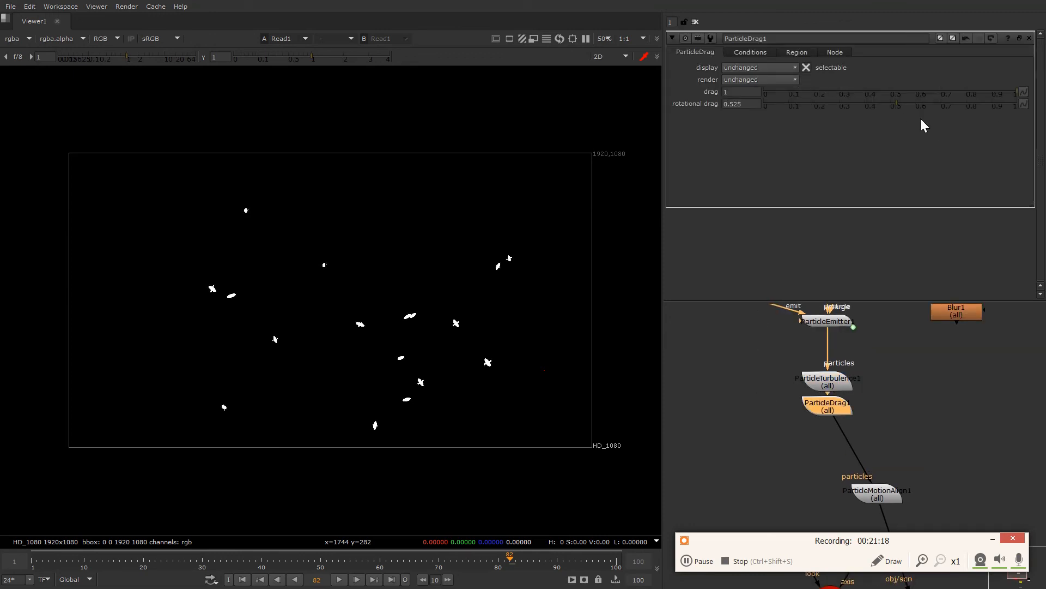
{"action": "double_click", "coordinate": [841, 385]}
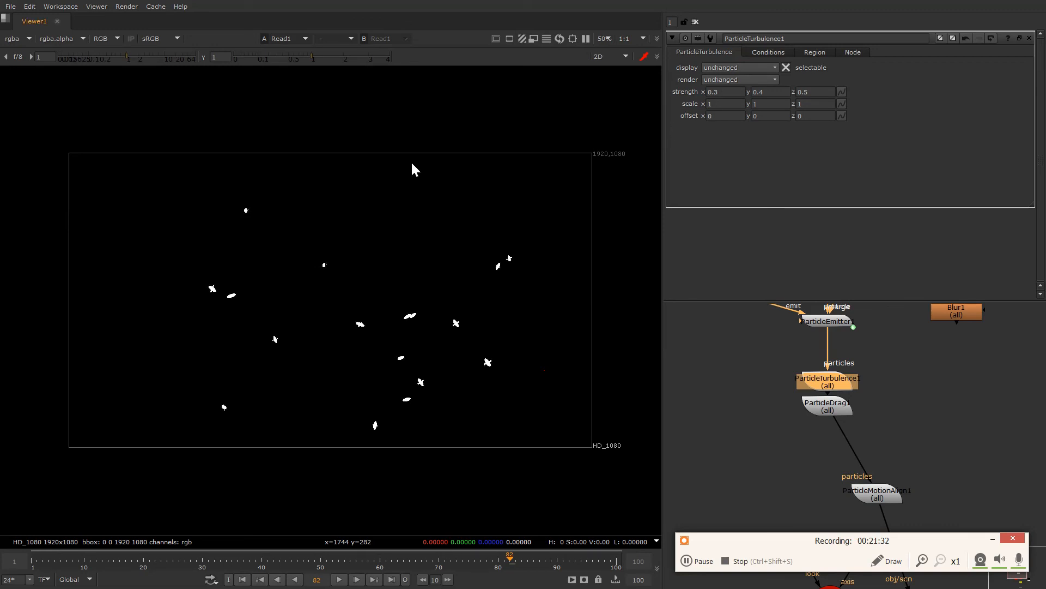
- Tidy the node graph by aligning the motion-align, render and write nodes beneath the particle chain, and reposition the Read node
{"action": "scroll", "coordinate": [932, 390], "scroll_direction": "down", "scroll_amount": 5}
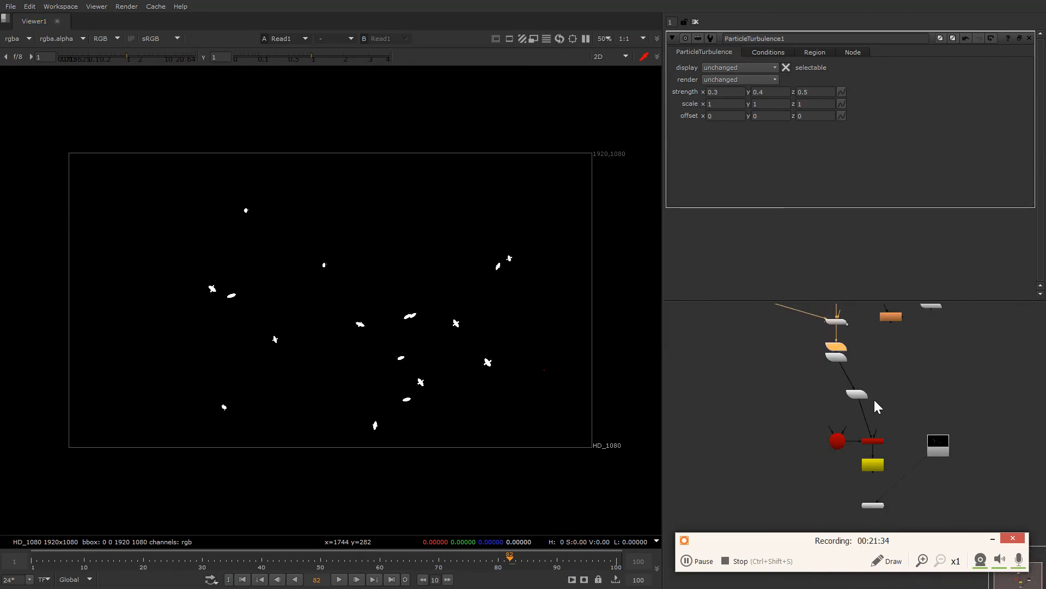
{"action": "left_click_drag", "start_coordinate": [763, 414], "coordinate": [846, 436]}
{"action": "left_click_drag", "start_coordinate": [741, 370], "coordinate": [829, 430]}
{"action": "left_click", "coordinate": [888, 368]}
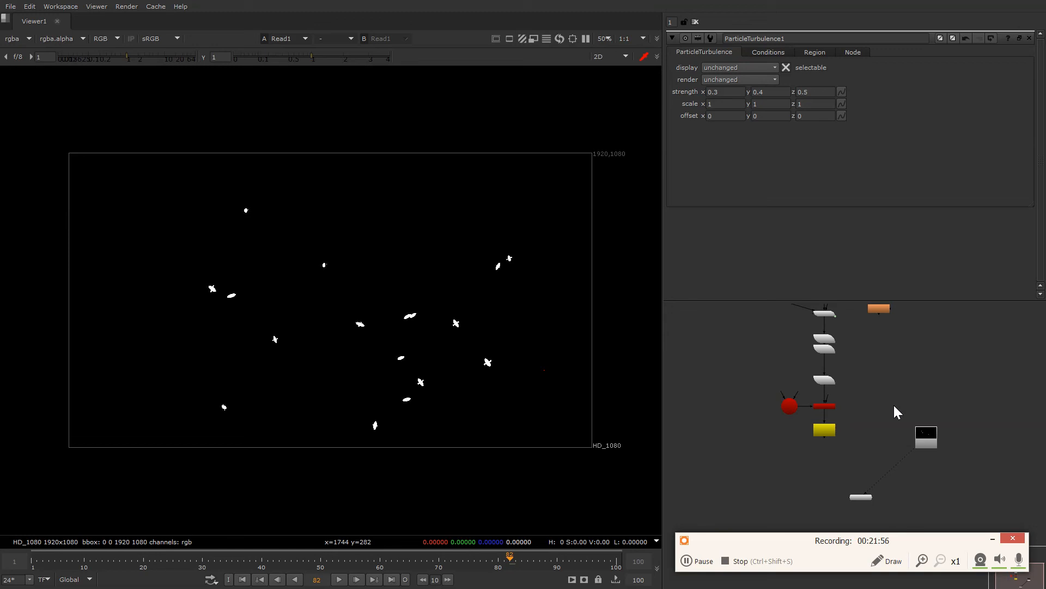
{"action": "middle_click_drag", "start_coordinate": [895, 411], "coordinate": [872, 403]}
{"action": "left_click", "coordinate": [900, 431]}
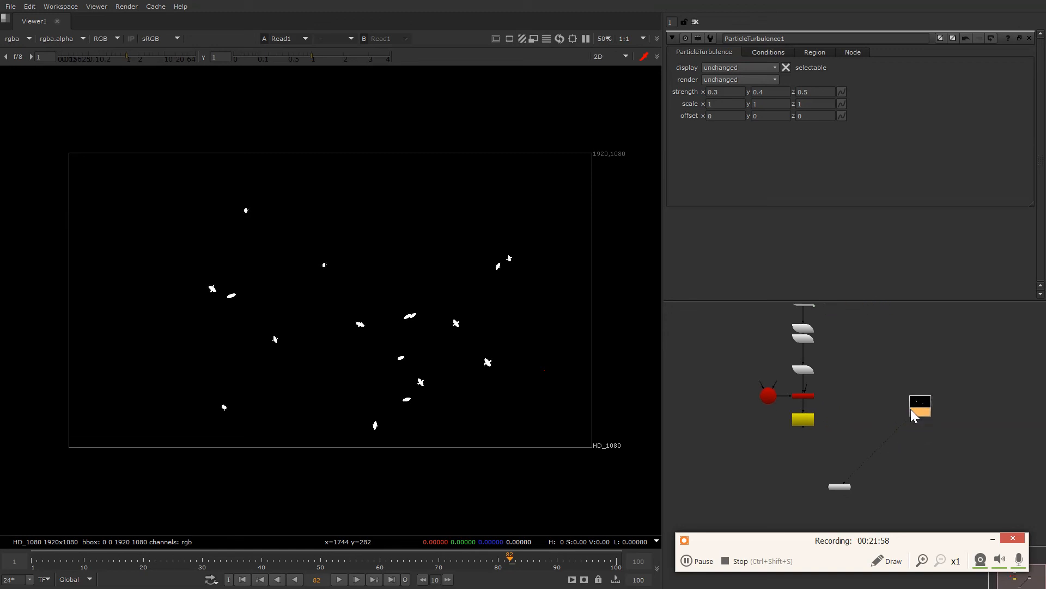